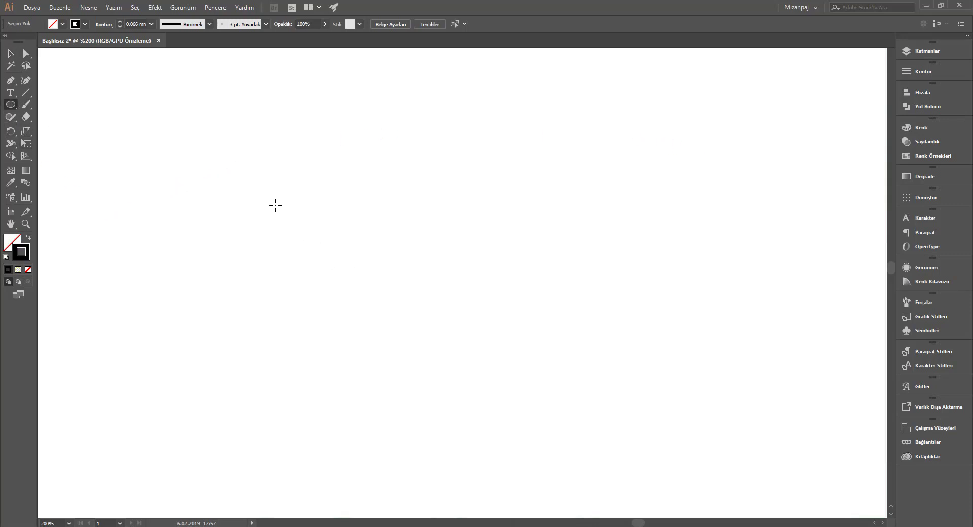
# Step: Draw a 190 px ellipse with a 1 mm stroke and Alt-drag a duplicate to its right
pyautogui.moveTo(275, 205); pyautogui.dragTo(462, 376)
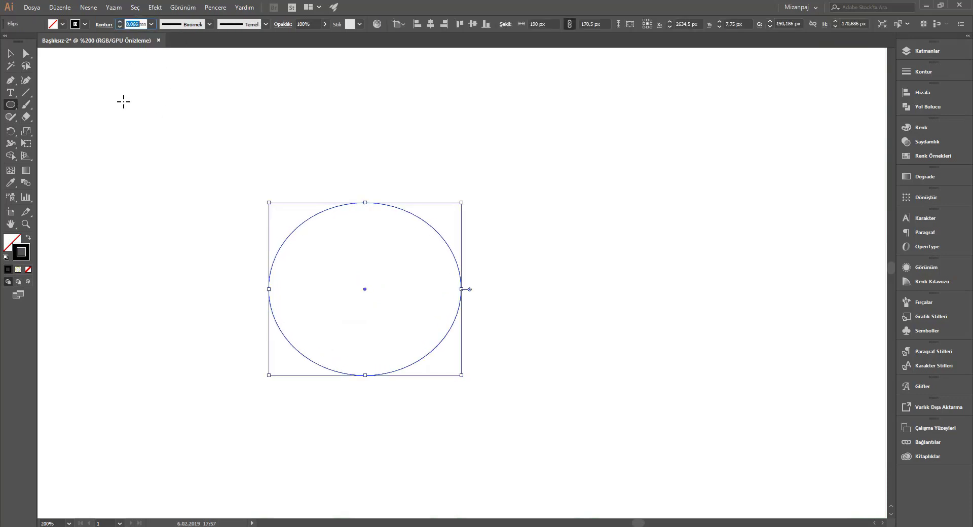
pyautogui.write('3')
pyautogui.write('1')
pyautogui.press('Return')
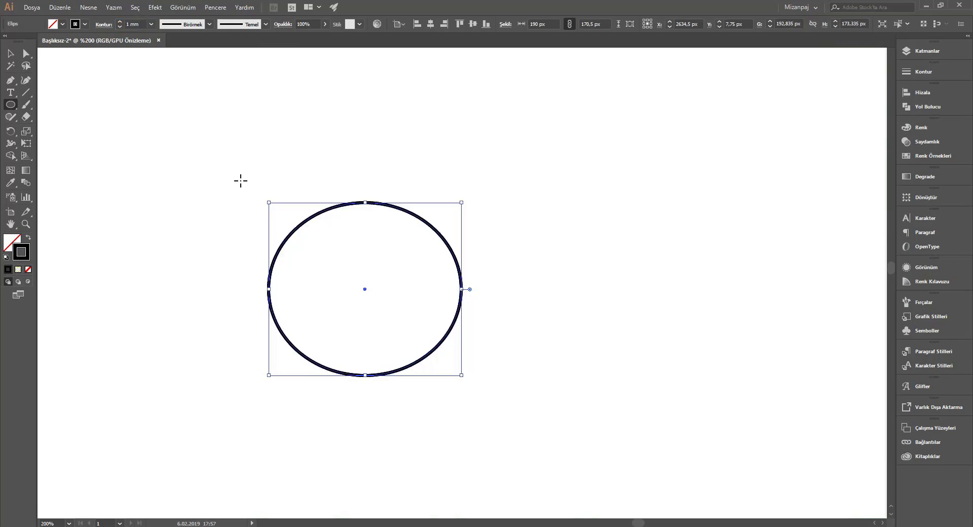
pyautogui.press('v')
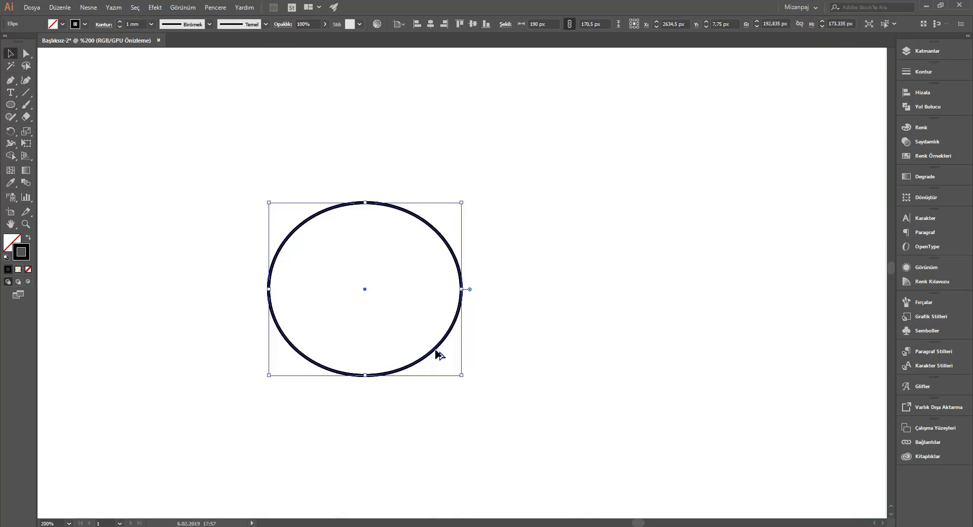
pyautogui.moveTo(437, 353); pyautogui.dragTo(667, 323)
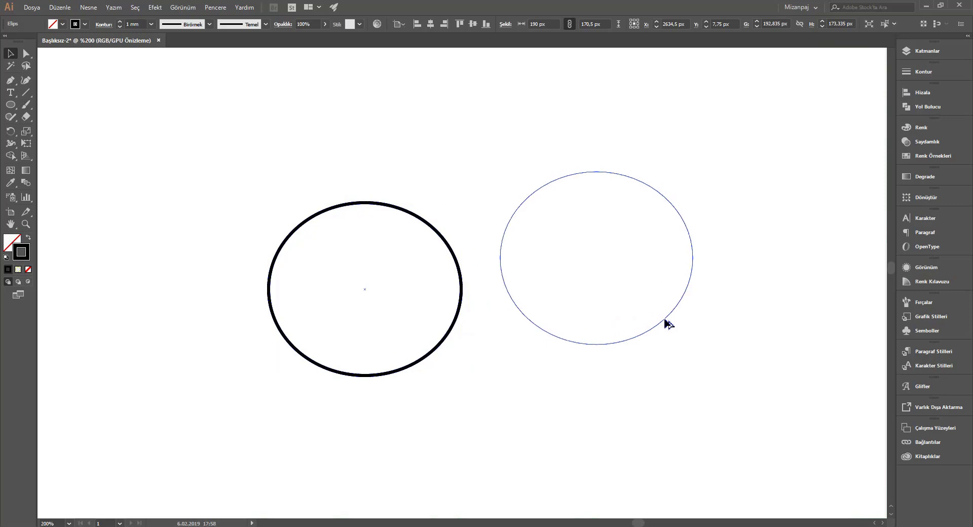
pyautogui.moveTo(667, 323)
pyautogui.mouseDown()
pyautogui.moveTo(474, 373)
pyautogui.moveTo(397, 337)
pyautogui.moveTo(387, 395)
pyautogui.moveTo(387, 355)
pyautogui.moveTo(327, 247)
pyautogui.moveTo(307, 300)
pyautogui.mouseUp()
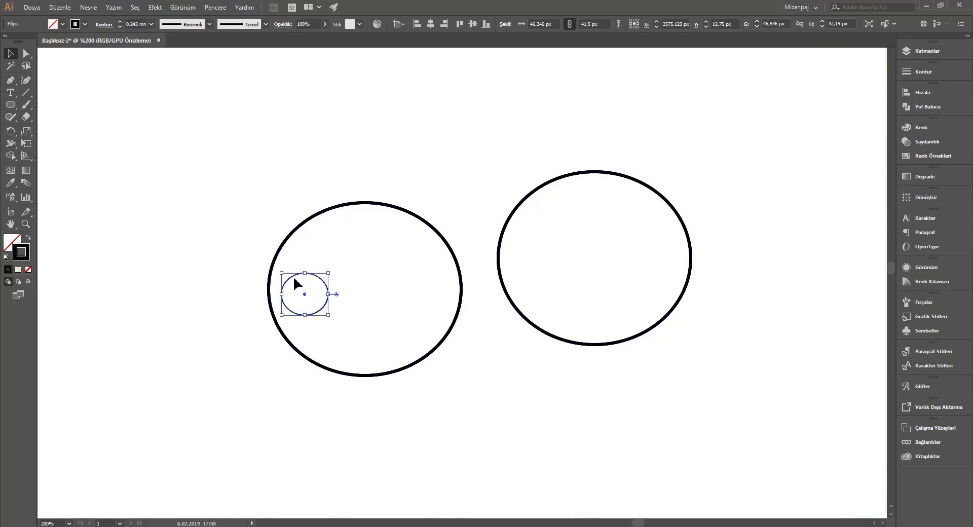
# Step: Duplicate the small eye ellipse and shrink the copy into a centred 11.3 px pupil
pyautogui.moveTo(298, 282); pyautogui.dragTo(303, 292)
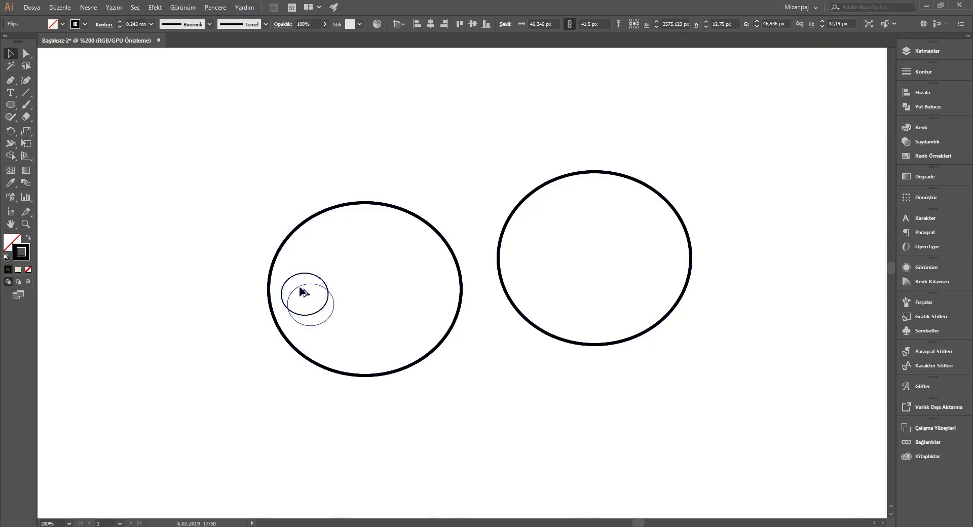
pyautogui.moveTo(329, 322)
pyautogui.mouseDown()
pyautogui.moveTo(308, 299)
pyautogui.moveTo(365, 310)
pyautogui.mouseUp()
pyautogui.scroll(4, 289, 286)
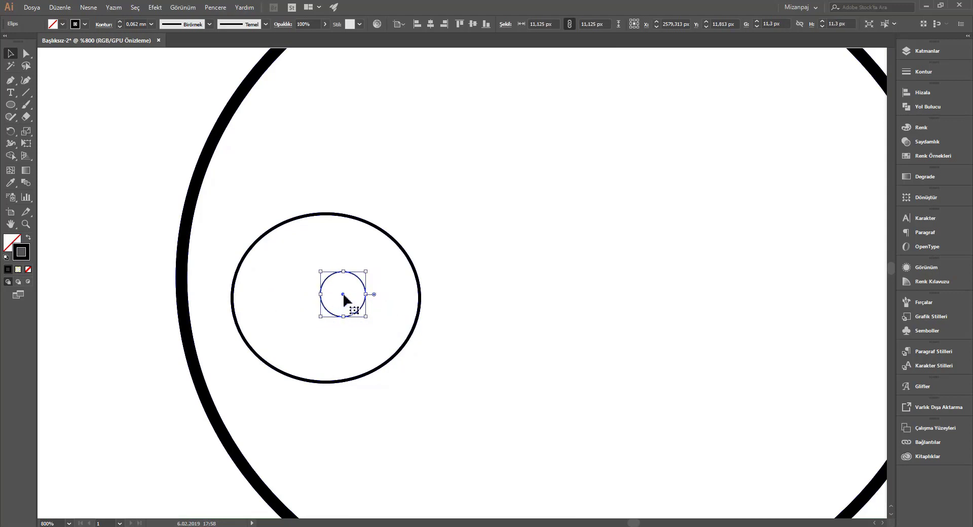
pyautogui.moveTo(345, 300); pyautogui.dragTo(347, 300)
pyautogui.scroll(-3, 434, 276)
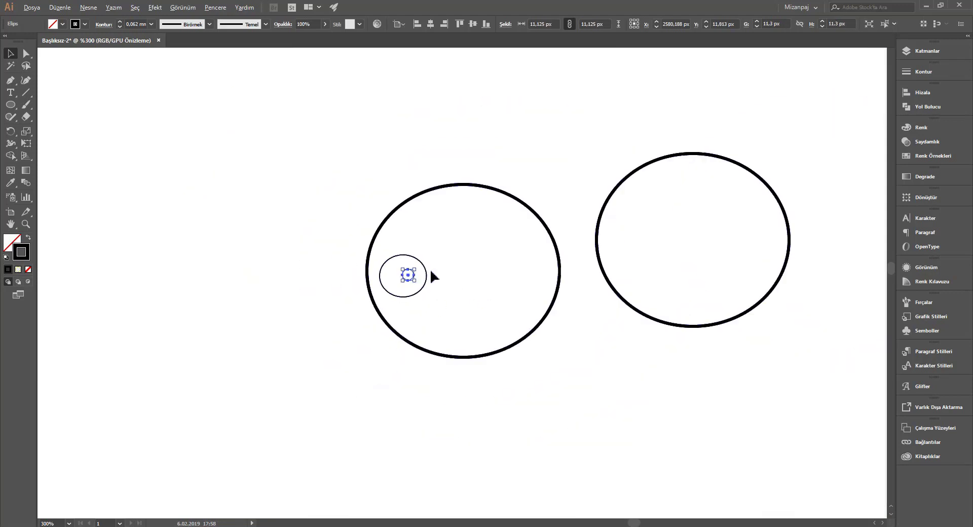
# Step: Copy the eye and pupil together into the right circle
pyautogui.moveTo(427, 304); pyautogui.dragTo(415, 299)
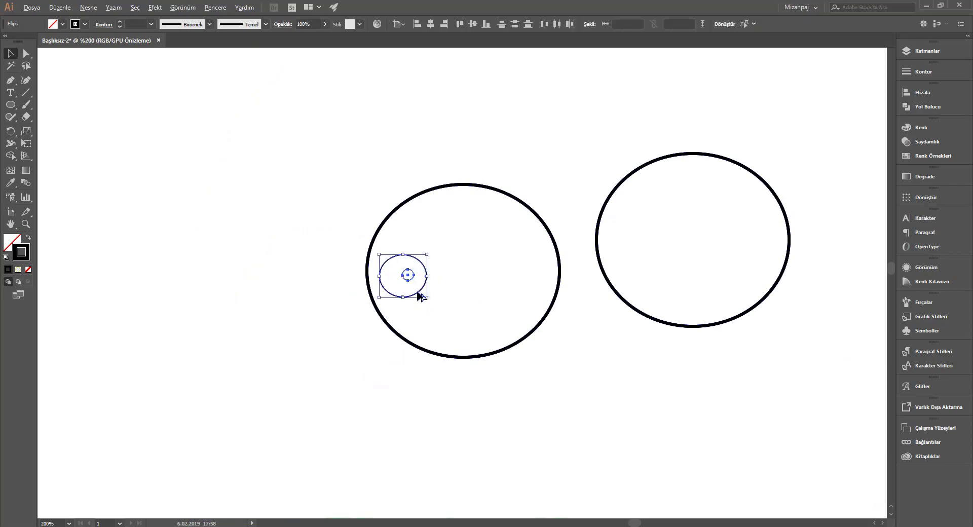
pyautogui.moveTo(648, 269); pyautogui.dragTo(646, 267)
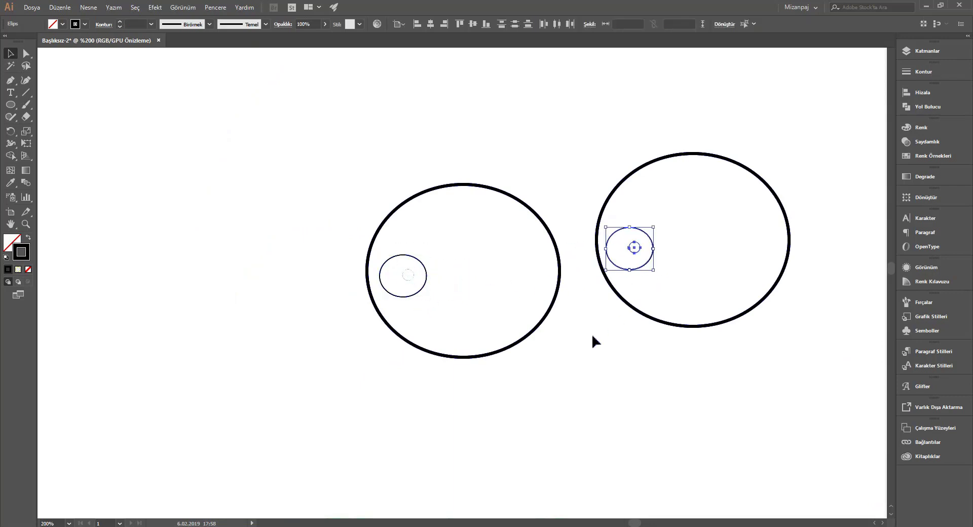
pyautogui.click(591, 338)
pyautogui.moveTo(557, 282)
pyautogui.mouseDown()
pyautogui.moveTo(400, 342)
pyautogui.moveTo(421, 324)
pyautogui.mouseUp()
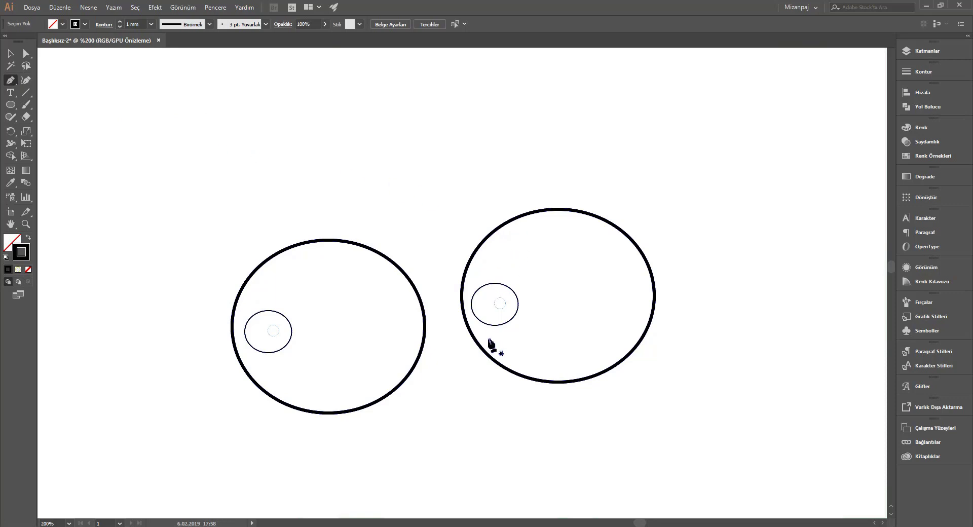
# Step: Start the mask outline left of the right circle, curving over its top and down its right side
pyautogui.scroll(1, 490, 345)
pyautogui.scroll(1, 489, 337)
pyautogui.scroll(1, 420, 246)
pyautogui.scroll(1, 467, 310)
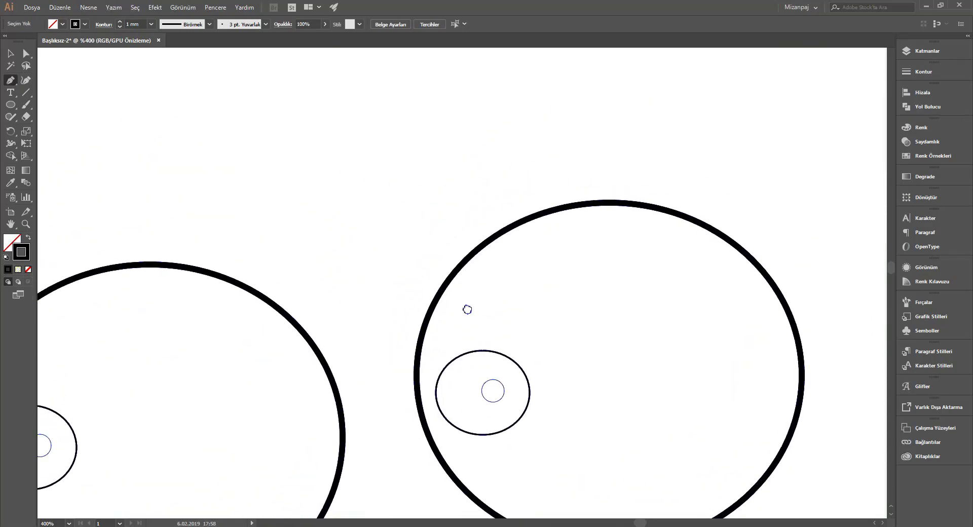
pyautogui.moveTo(471, 304); pyautogui.dragTo(338, 261)
pyautogui.click(333, 257)
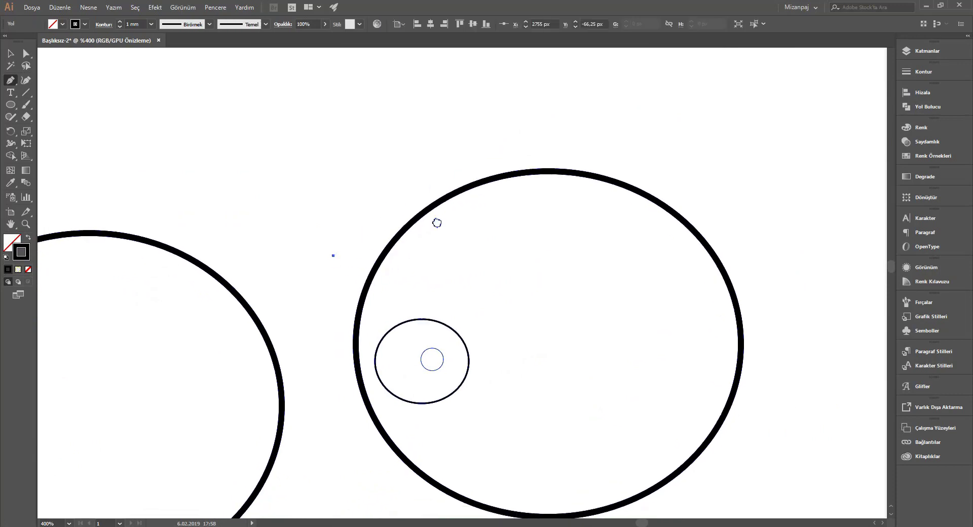
pyautogui.moveTo(437, 222); pyautogui.dragTo(346, 314)
pyautogui.moveTo(468, 157); pyautogui.dragTo(544, 133)
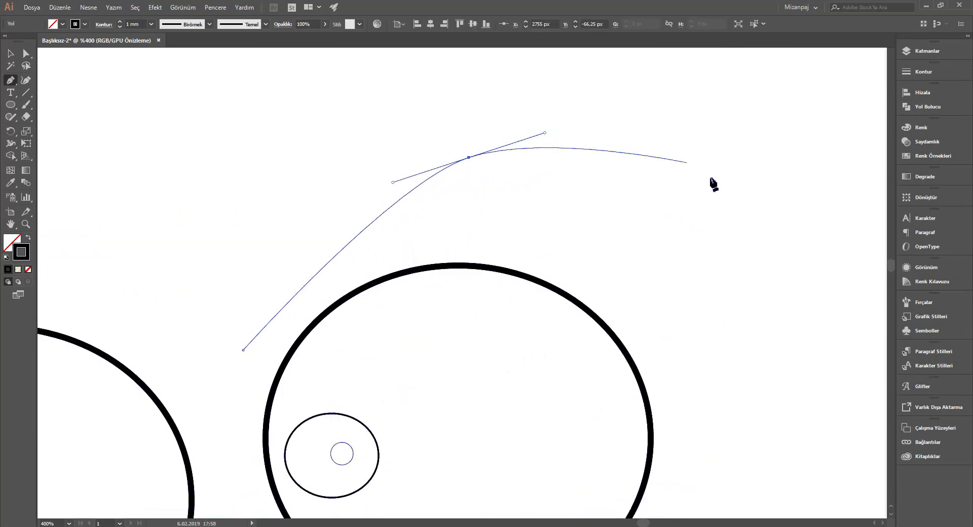
pyautogui.moveTo(699, 174); pyautogui.dragTo(756, 214)
pyautogui.moveTo(699, 256); pyautogui.dragTo(661, 110)
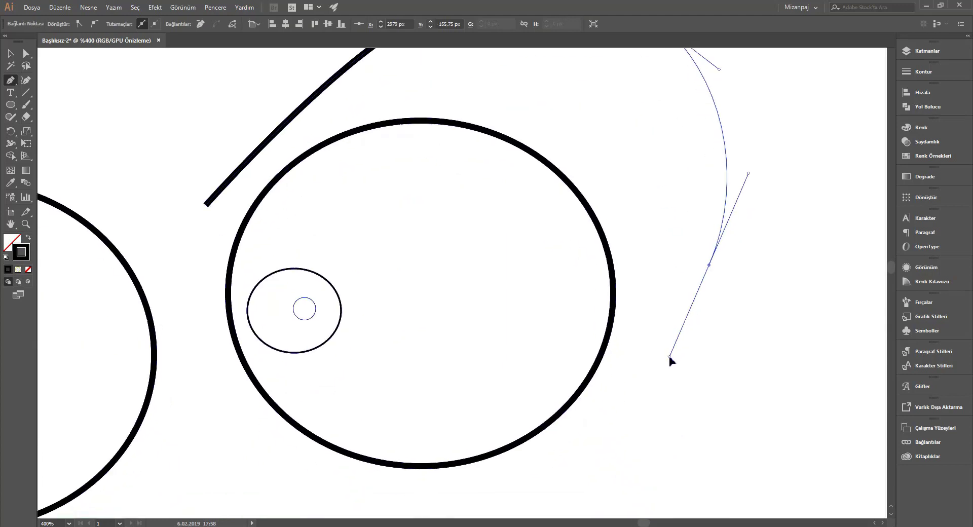
pyautogui.moveTo(688, 330); pyautogui.dragTo(670, 356)
# Step: Continue the outline under the right circle to a point between the circles and under the left circle
pyautogui.scroll(-3, 658, 325)
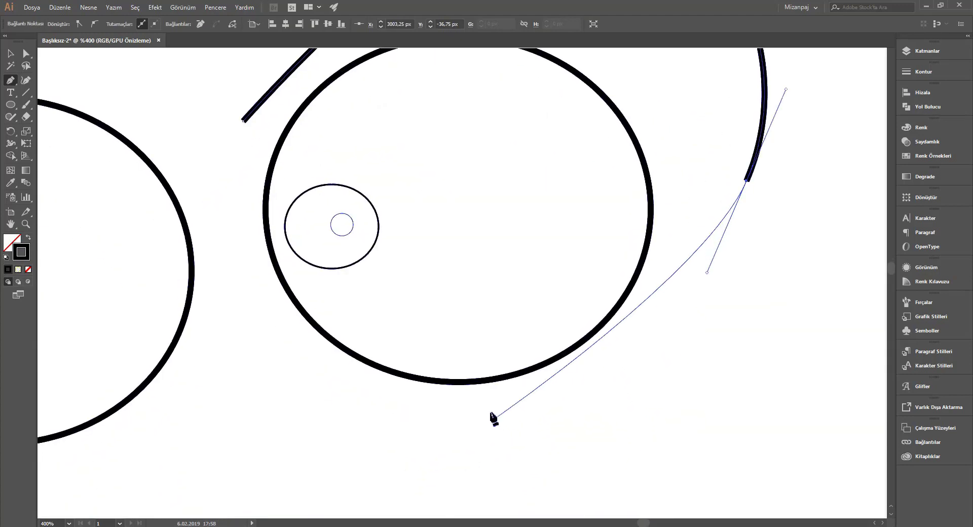
pyautogui.moveTo(483, 401); pyautogui.dragTo(377, 408)
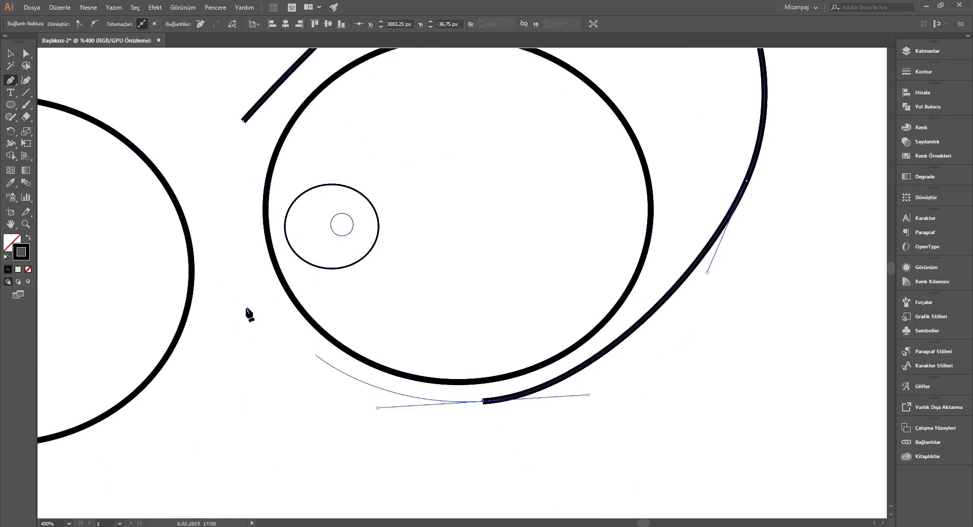
pyautogui.moveTo(238, 266); pyautogui.dragTo(202, 160)
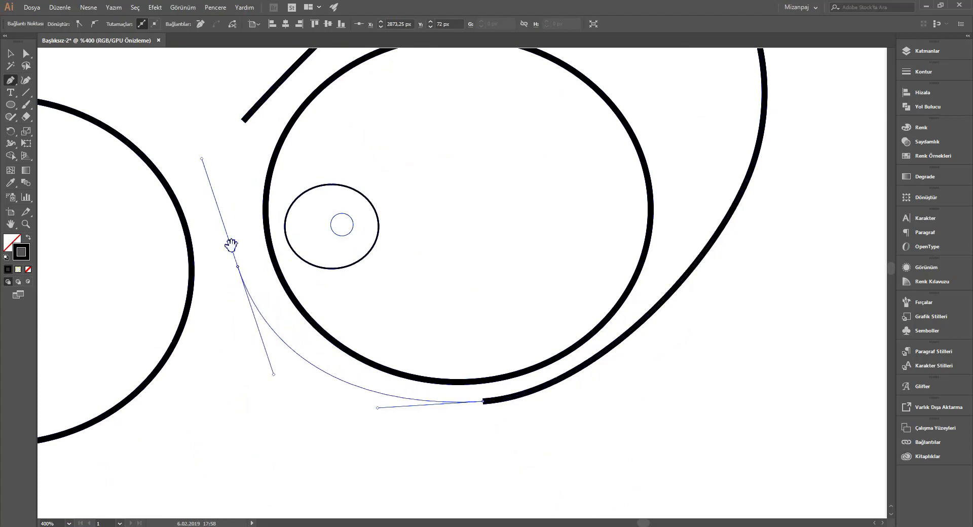
pyautogui.moveTo(228, 245); pyautogui.dragTo(624, 169)
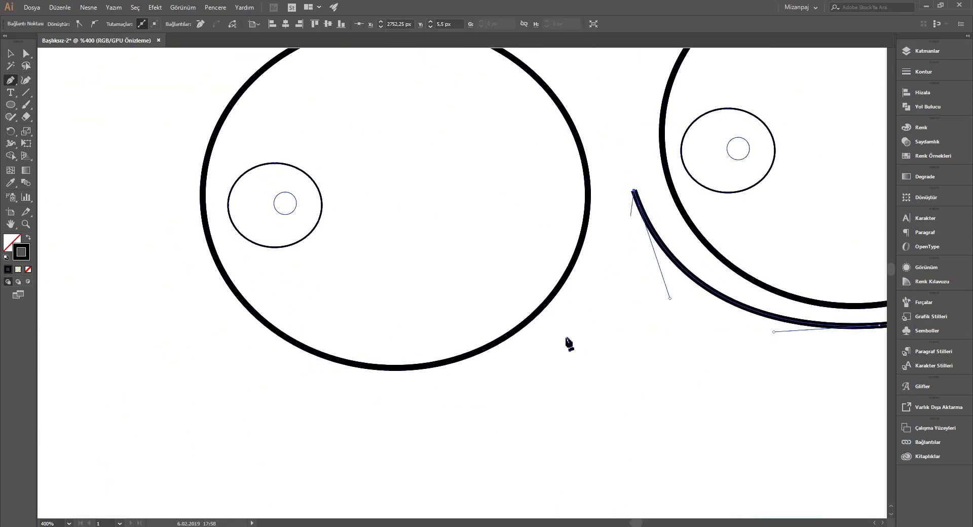
pyautogui.moveTo(362, 386); pyautogui.dragTo(160, 337)
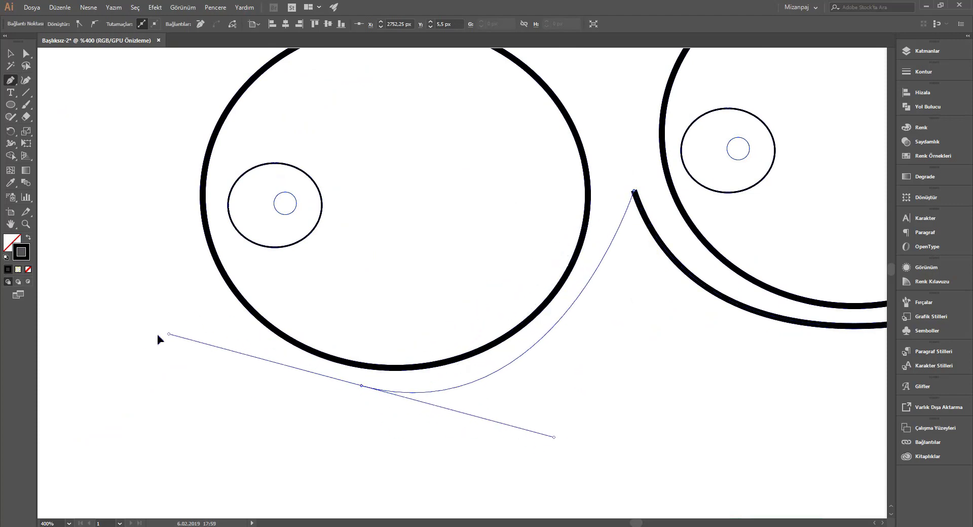
pyautogui.moveTo(157, 338); pyautogui.dragTo(124, 358)
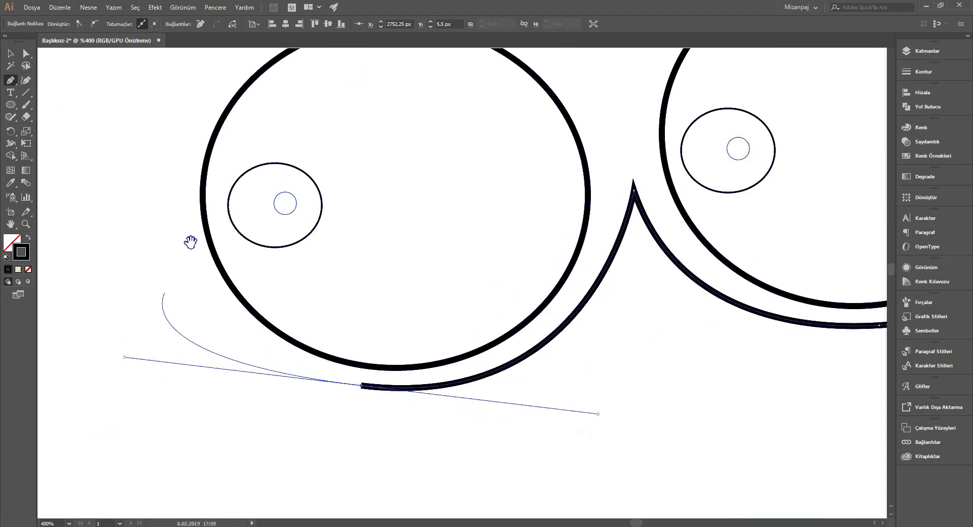
# Step: Curve the outline up the left side, over the left circle and across the top of the head
pyautogui.moveTo(190, 242); pyautogui.dragTo(286, 362)
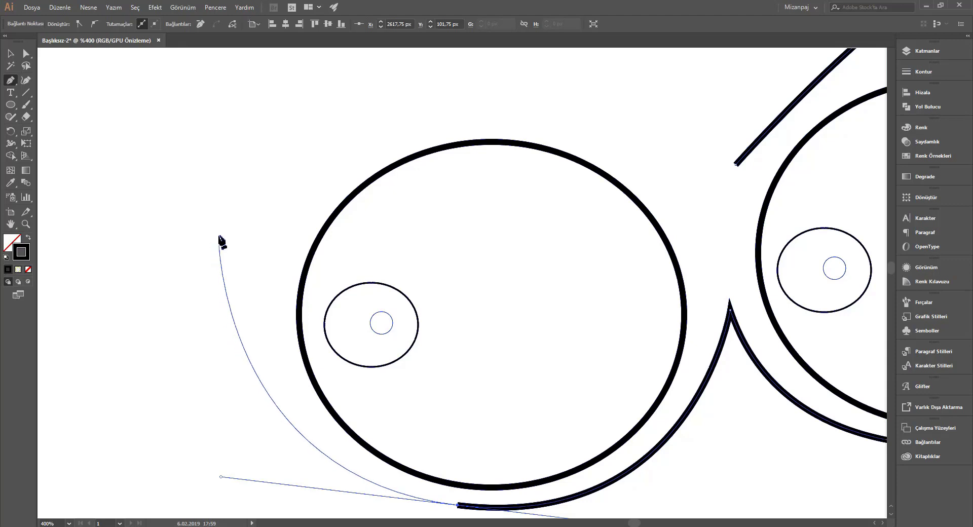
pyautogui.moveTo(220, 224); pyautogui.dragTo(227, 186)
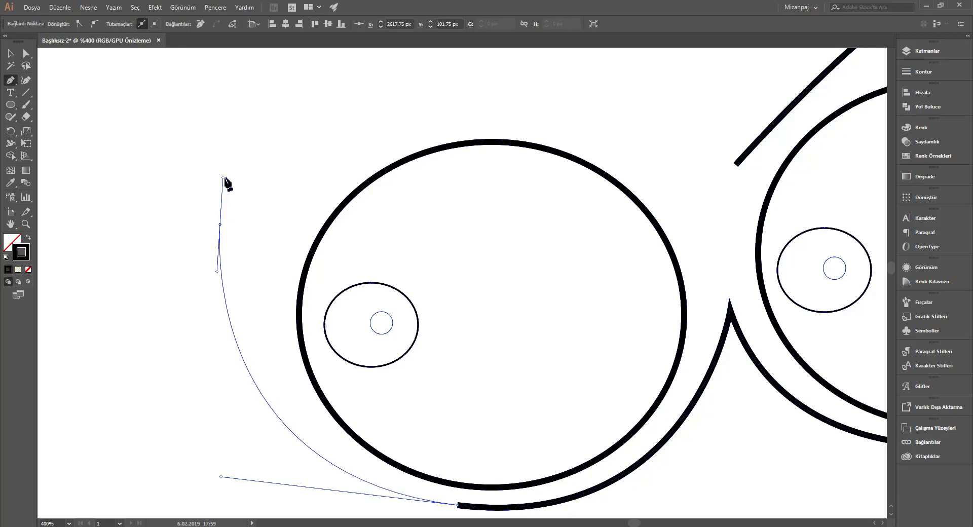
pyautogui.scroll(5, 221, 293)
pyautogui.hscroll(3, 283, 218)
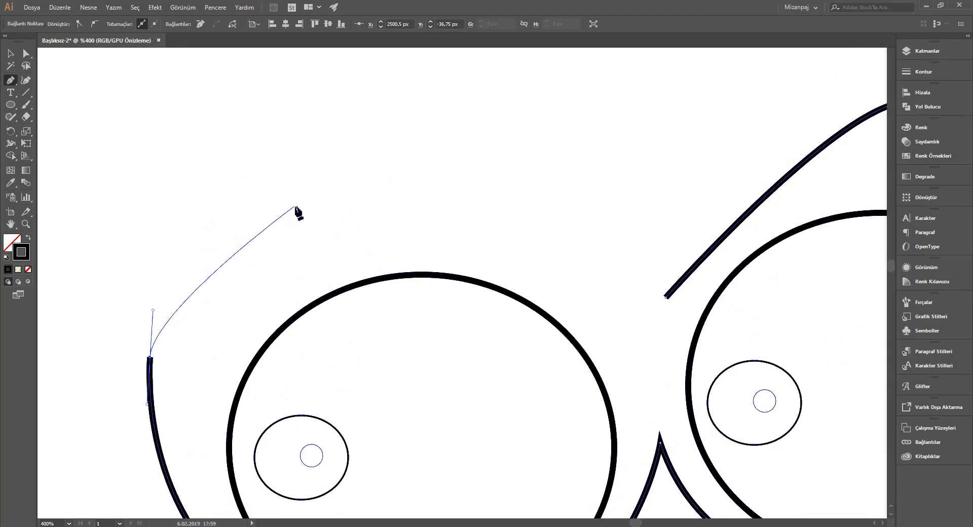
pyautogui.moveTo(299, 209); pyautogui.dragTo(374, 192)
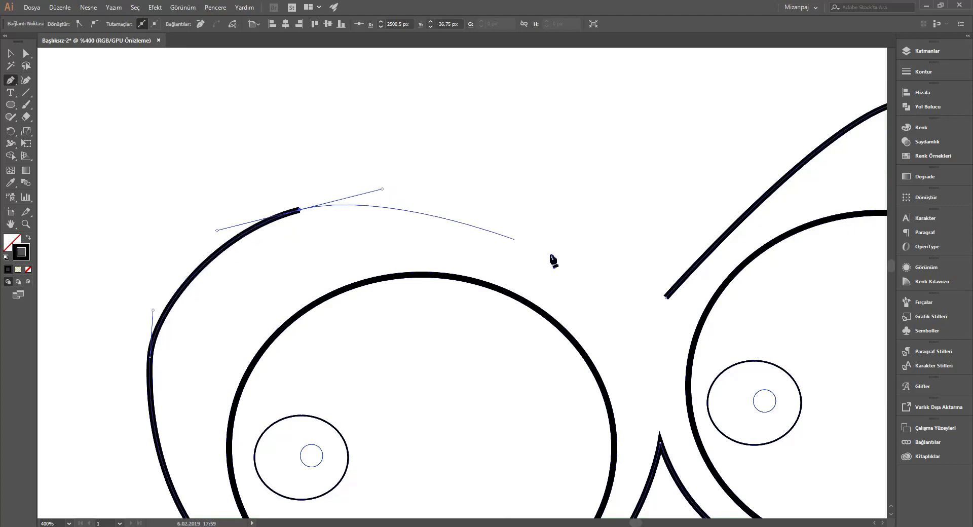
pyautogui.moveTo(610, 296); pyautogui.dragTo(682, 373)
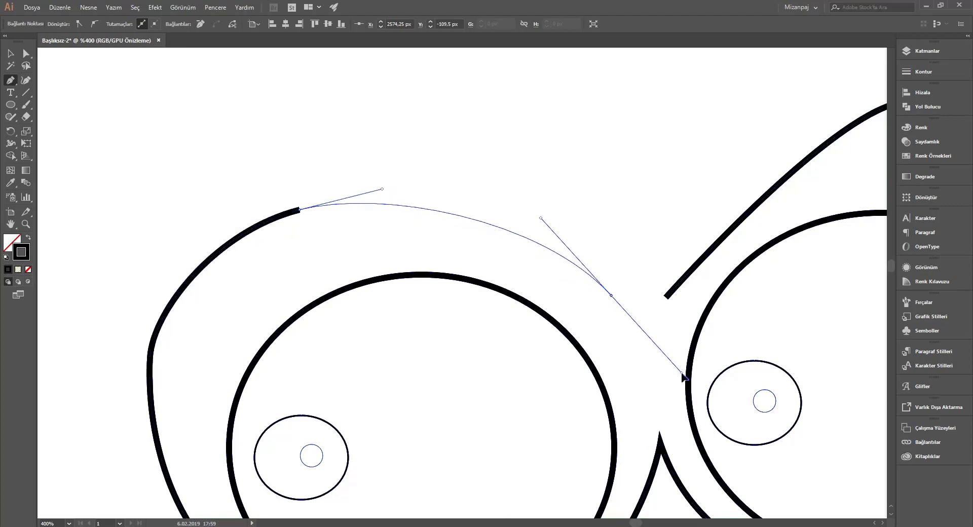
# Step: Draw a pointed hair tuft rising above the head between the eyes
pyautogui.click(611, 295)
pyautogui.moveTo(589, 225); pyautogui.dragTo(560, 197)
pyautogui.click(590, 226)
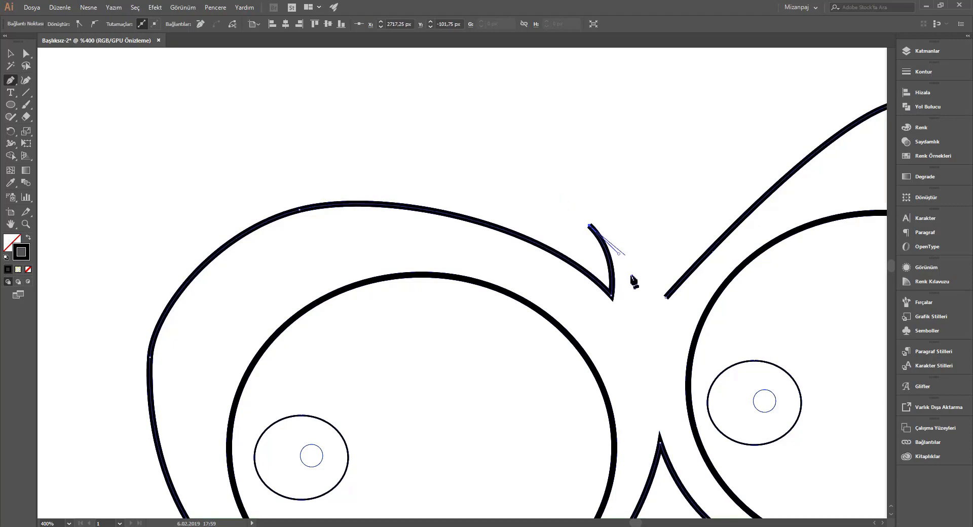
pyautogui.click(639, 300)
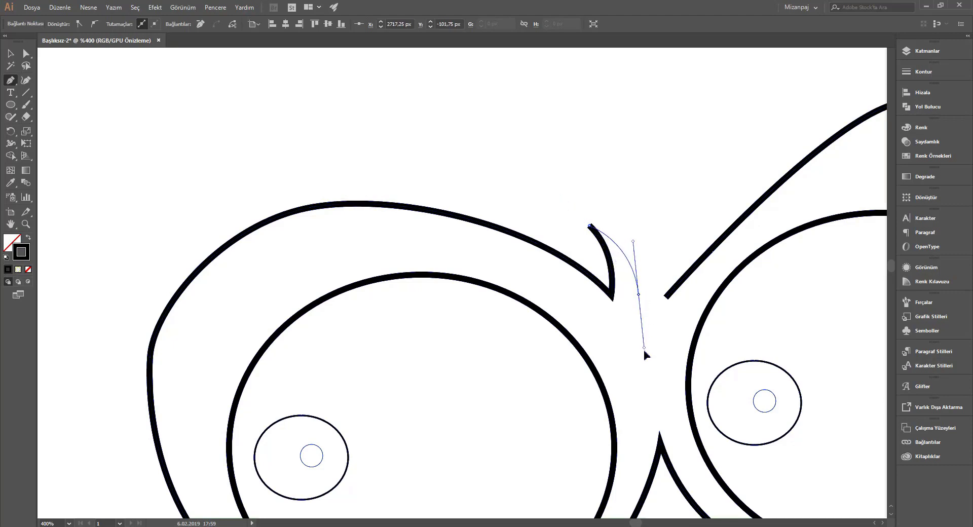
pyautogui.moveTo(646, 344); pyautogui.dragTo(644, 354)
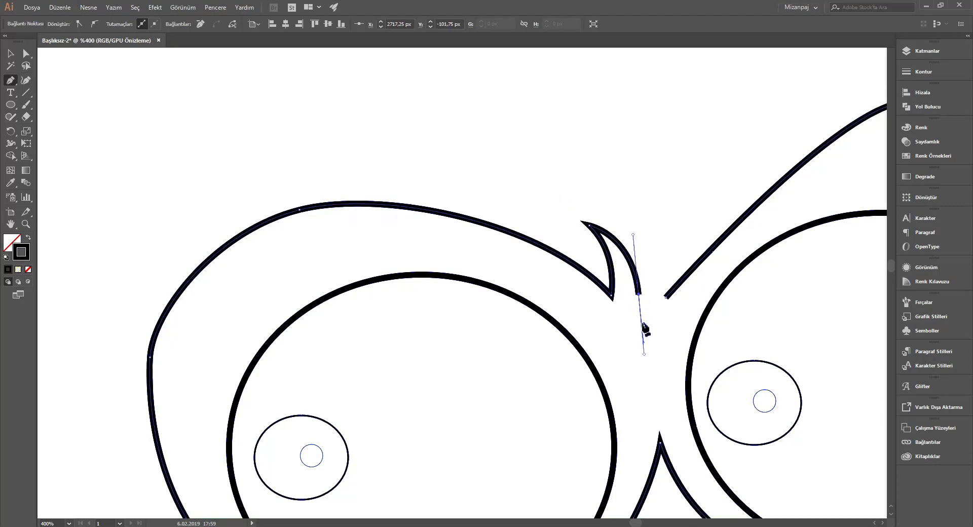
pyautogui.keyDown('ctrl'); pyautogui.click(683, 232); pyautogui.keyUp('ctrl')
# Step: Add a final curved segment and join the outline to the upper-right endpoint
pyautogui.moveTo(677, 232); pyautogui.dragTo(715, 209)
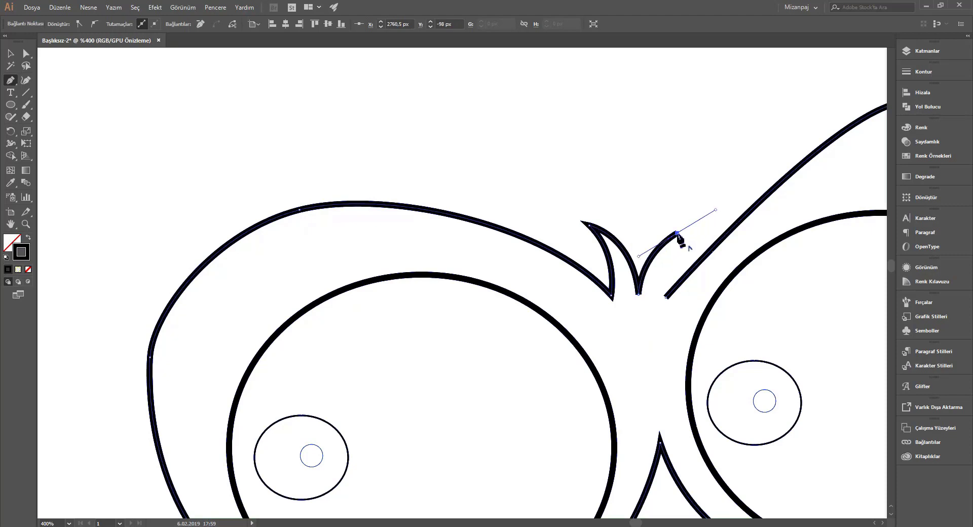
pyautogui.click(666, 298)
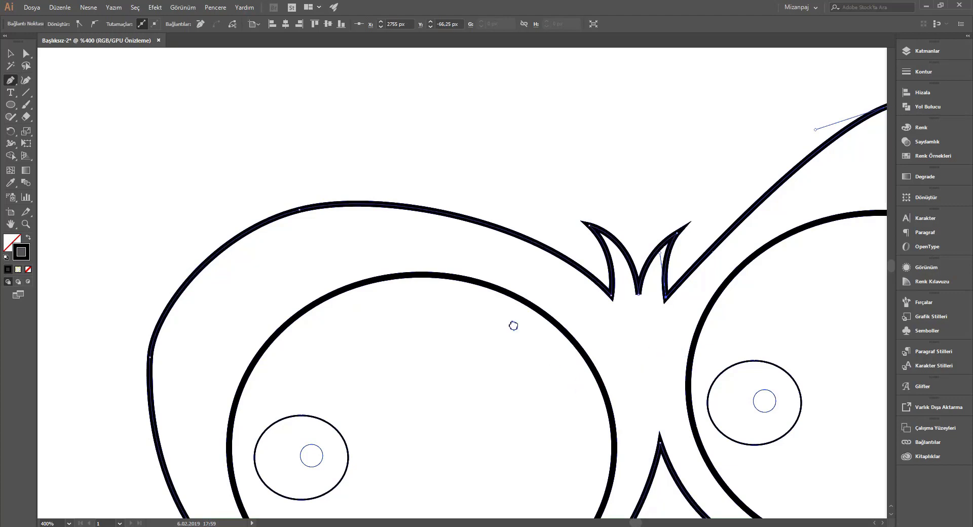
pyautogui.moveTo(513, 325); pyautogui.dragTo(472, 231)
pyautogui.scroll(-5, 476, 258)
# Step: Zoom in below the eyes and start the mouth outline with a barbed hook at its end
pyautogui.scroll(-1, 476, 261)
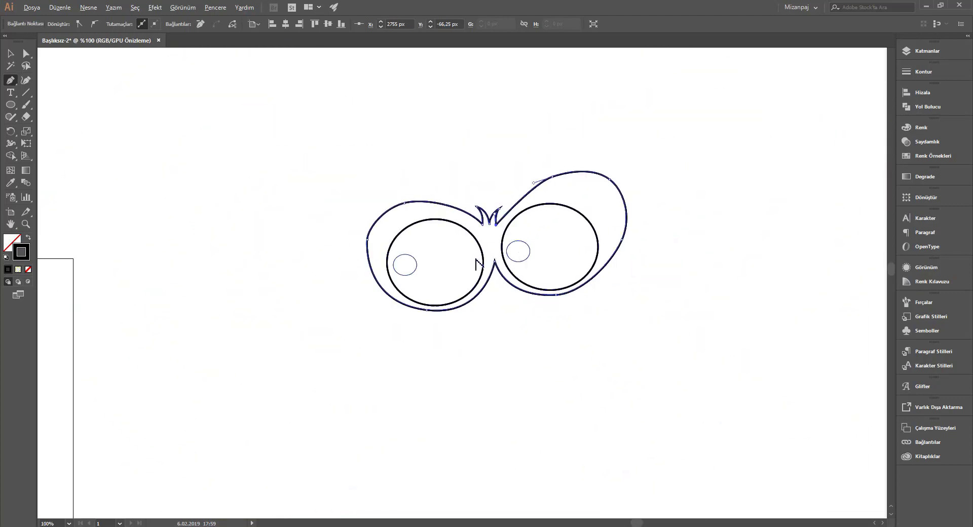
pyautogui.scroll(-2, 474, 284)
pyautogui.scroll(3, 496, 295)
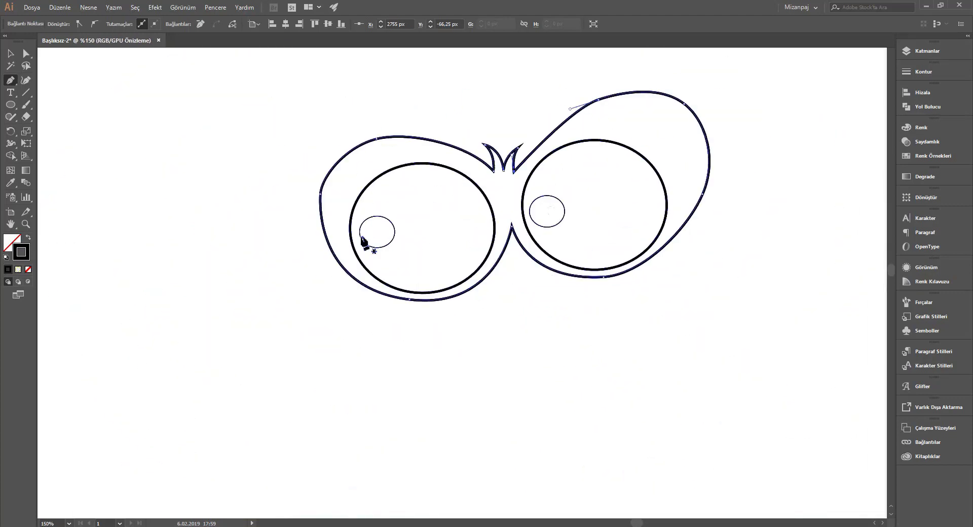
pyautogui.moveTo(489, 267); pyautogui.dragTo(461, 224)
pyautogui.scroll(2, 418, 245)
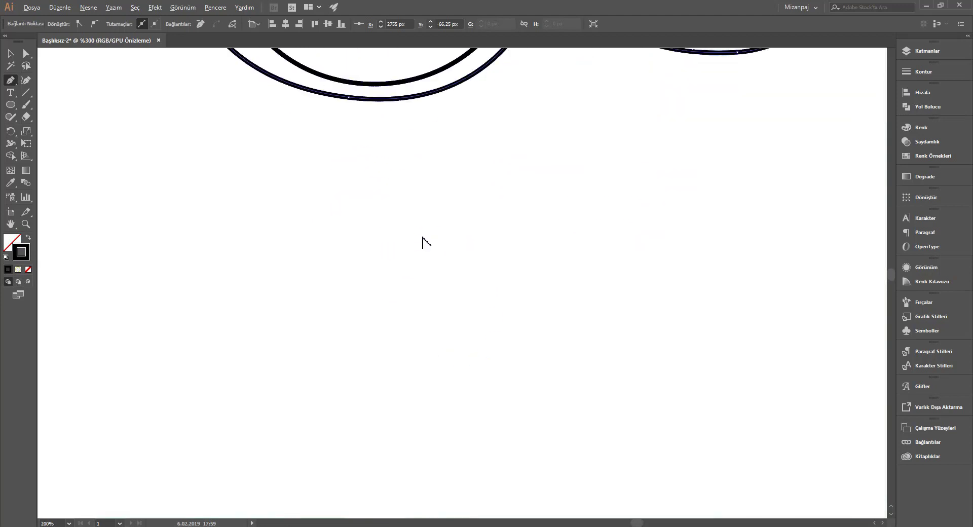
pyautogui.hscroll(2, 351, 397)
pyautogui.scroll(2, 395, 261)
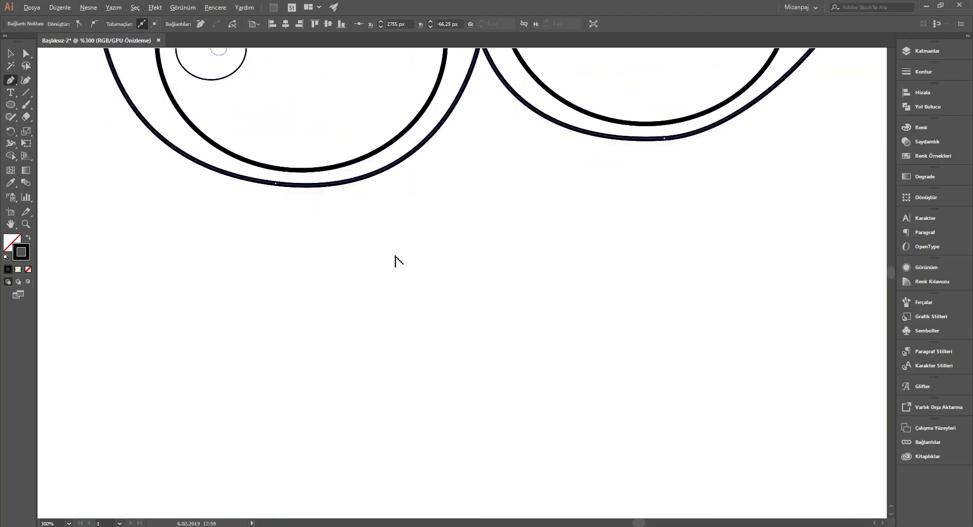
pyautogui.click(263, 349)
pyautogui.moveTo(698, 291); pyautogui.dragTo(863, 304)
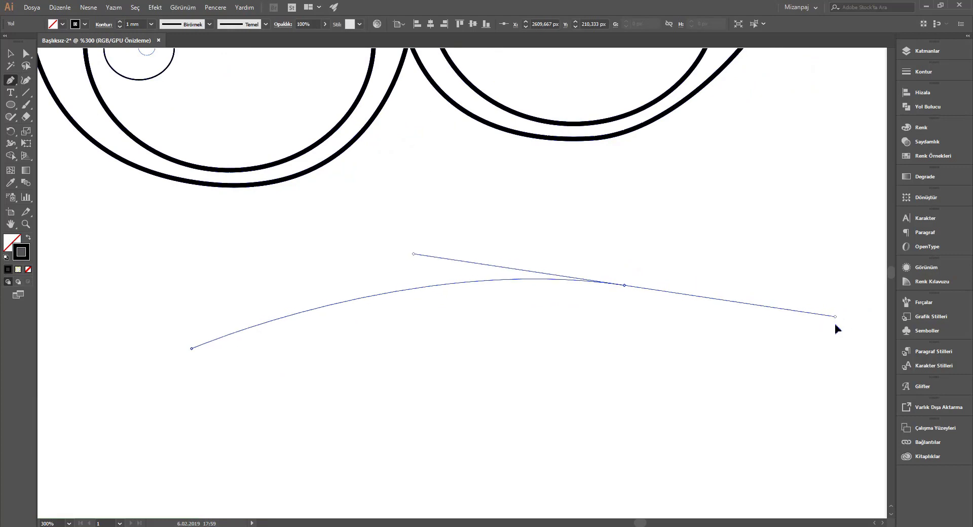
pyautogui.scroll(3, 627, 280)
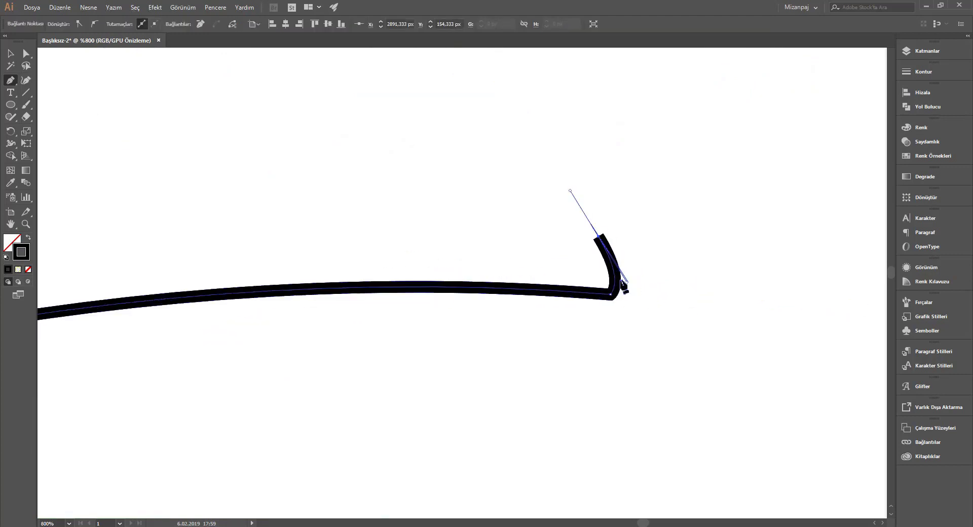
pyautogui.moveTo(622, 416); pyautogui.dragTo(504, 493)
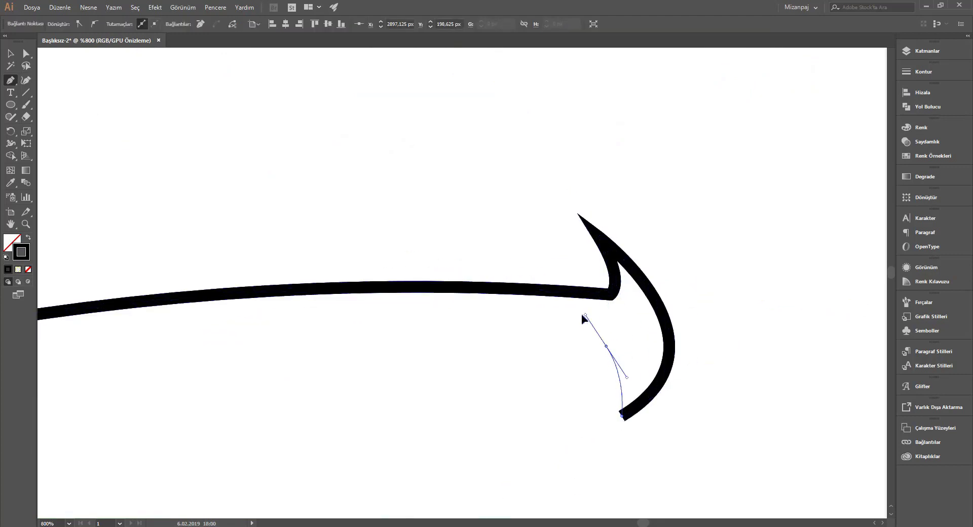
pyautogui.moveTo(607, 346); pyautogui.dragTo(583, 316)
# Step: Trace a fang and the next tooth along the mouth outline
pyautogui.click(499, 355)
pyautogui.moveTo(539, 376); pyautogui.dragTo(419, 463)
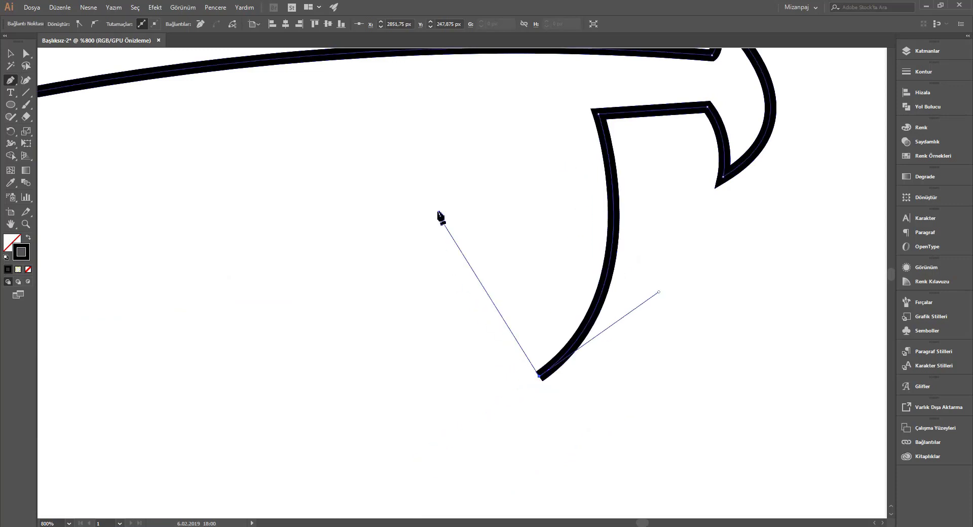
pyautogui.click(436, 185)
pyautogui.moveTo(606, 303); pyautogui.dragTo(598, 324)
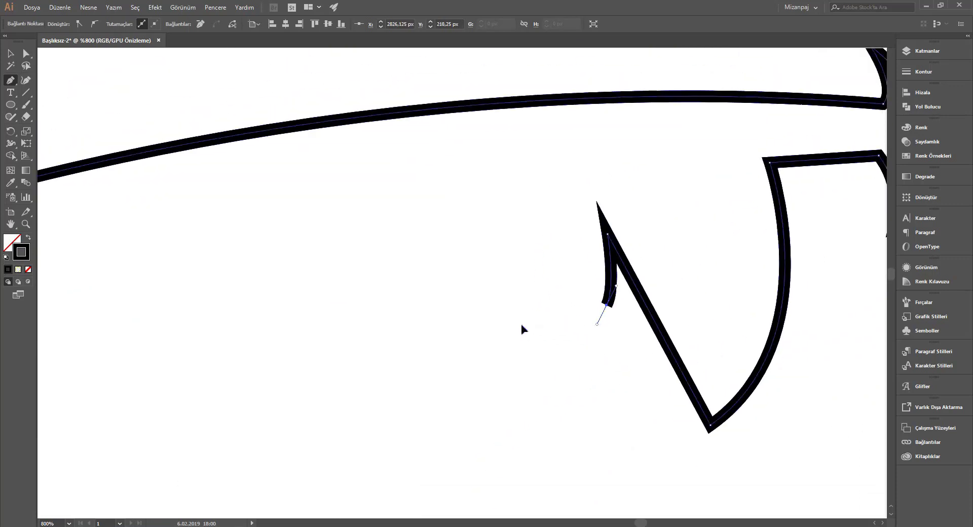
pyautogui.click(522, 327)
pyautogui.click(487, 250)
pyautogui.moveTo(484, 324); pyautogui.dragTo(477, 339)
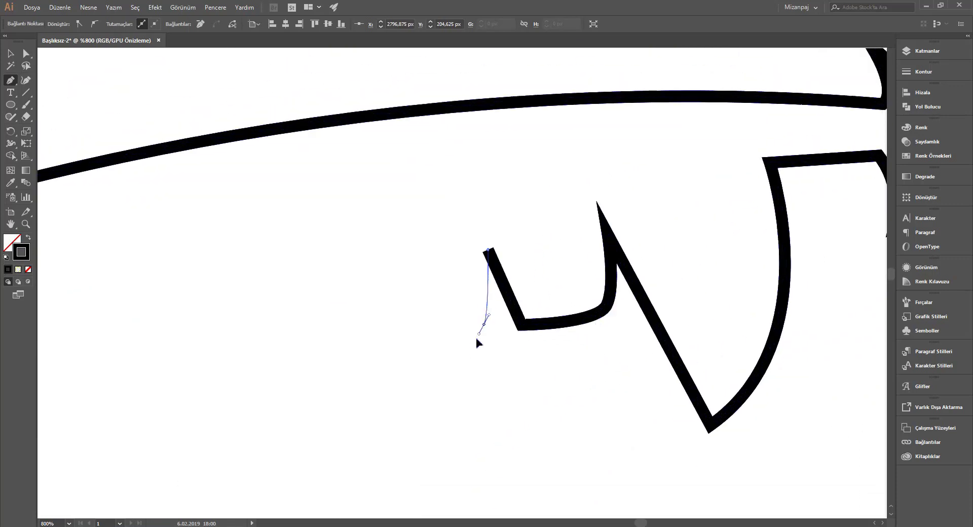
pyautogui.click(409, 385)
pyautogui.moveTo(489, 425); pyautogui.dragTo(450, 503)
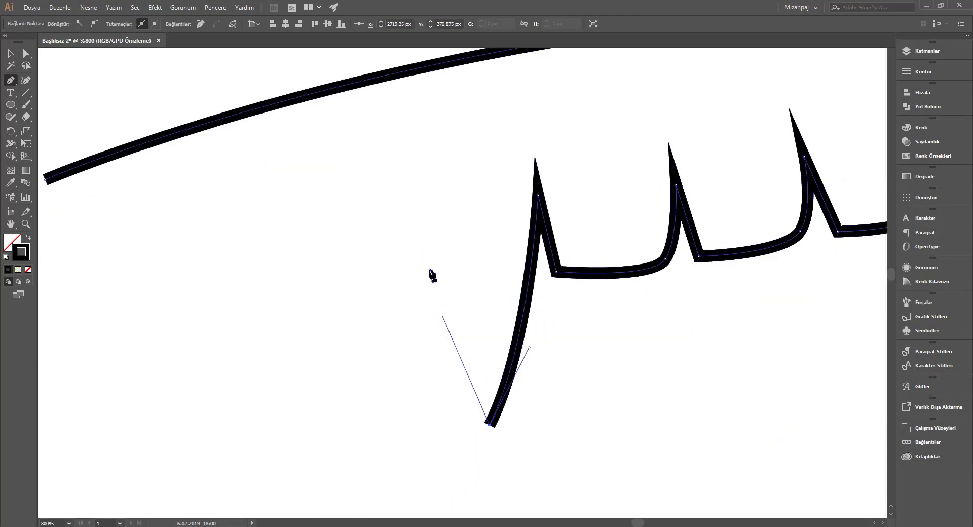
# Step: Trace more teeth and the large left fang, then close the mouth outline onto the upper lip
pyautogui.moveTo(401, 198); pyautogui.dragTo(396, 128)
pyautogui.moveTo(379, 267); pyautogui.dragTo(373, 276)
pyautogui.moveTo(285, 256); pyautogui.dragTo(457, 314)
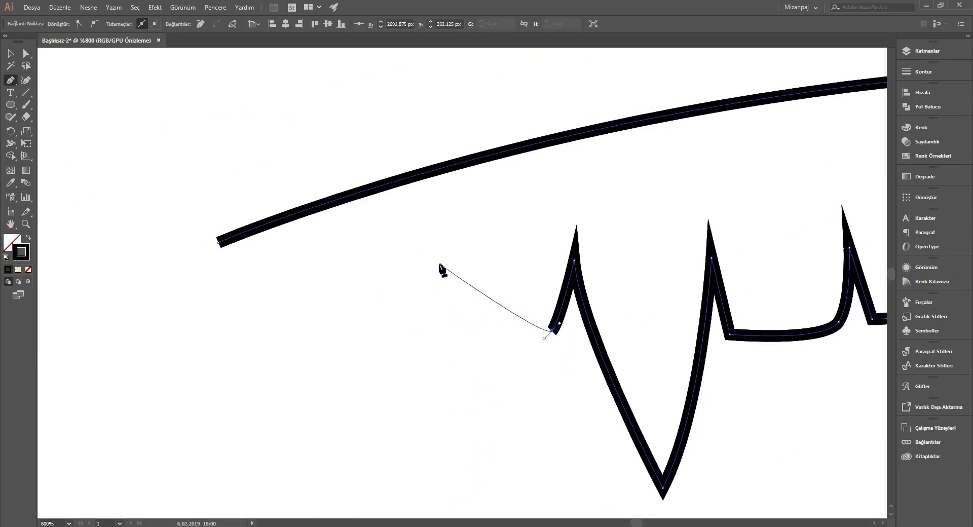
pyautogui.moveTo(441, 252); pyautogui.dragTo(417, 165)
pyautogui.click(441, 251)
pyautogui.moveTo(253, 308); pyautogui.dragTo(267, 445)
pyautogui.moveTo(175, 299); pyautogui.dragTo(174, 206)
pyautogui.click(213, 151)
pyautogui.click(218, 242)
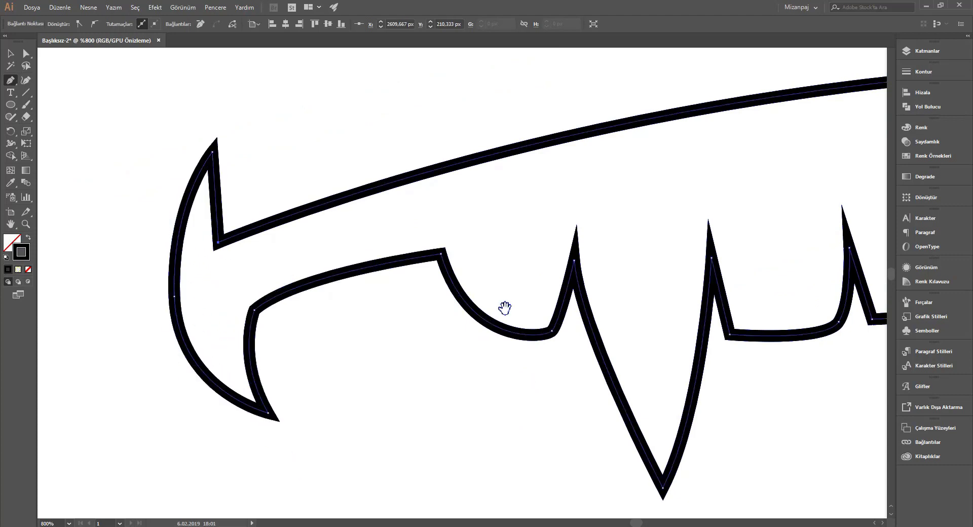
# Step: Begin the inner teeth outline along the upper lip, down the inner fang and next tooth
pyautogui.moveTo(504, 307); pyautogui.dragTo(257, 332)
pyautogui.moveTo(191, 223); pyautogui.dragTo(289, 201)
pyautogui.moveTo(704, 170)
pyautogui.mouseDown()
pyautogui.moveTo(803, 180)
pyautogui.moveTo(724, 224)
pyautogui.mouseUp()
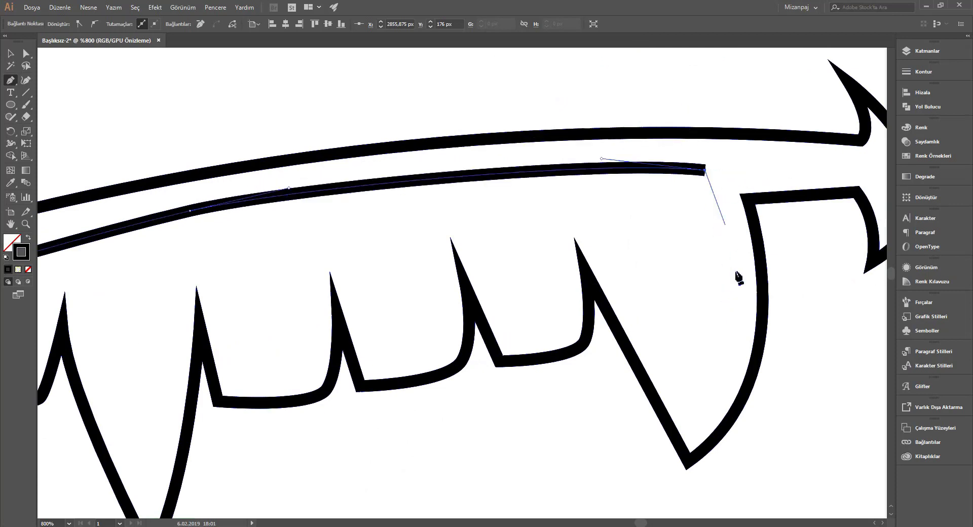
pyautogui.moveTo(692, 429); pyautogui.dragTo(630, 499)
pyautogui.click(569, 229)
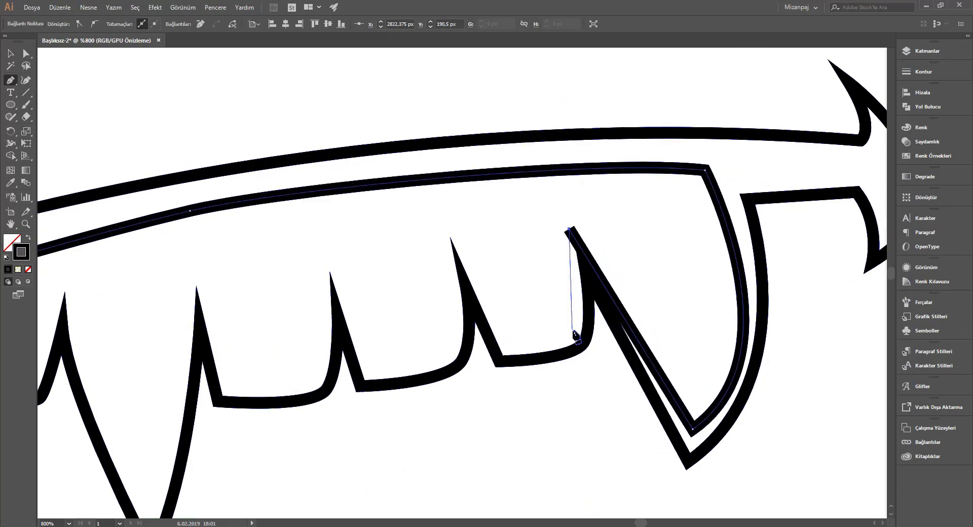
pyautogui.moveTo(572, 329); pyautogui.dragTo(556, 351)
pyautogui.click(508, 351)
pyautogui.moveTo(456, 244); pyautogui.dragTo(441, 254)
pyautogui.click(360, 384)
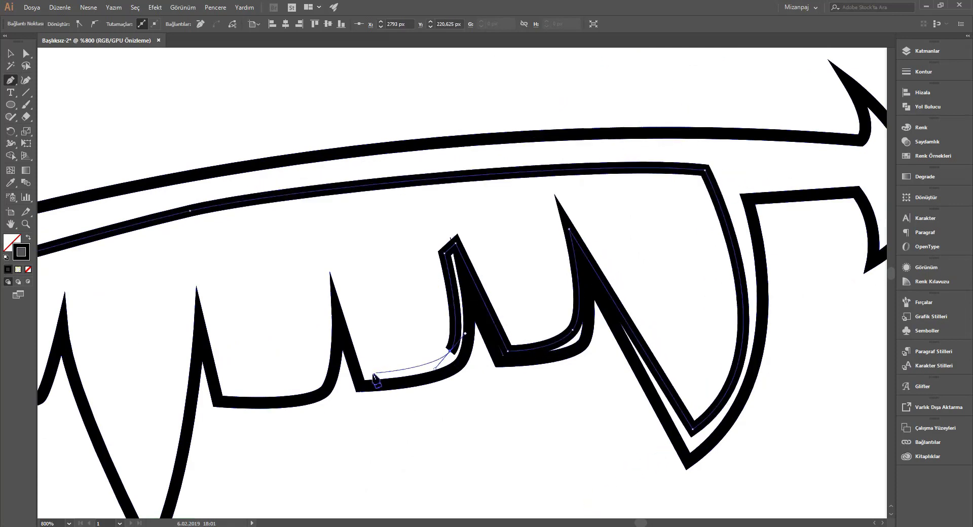
# Step: Trace the remaining small teeth and close the inner teeth outline at the lip line
pyautogui.moveTo(331, 273)
pyautogui.mouseDown()
pyautogui.moveTo(315, 330)
pyautogui.moveTo(528, 299)
pyautogui.mouseUp()
pyautogui.click(412, 263)
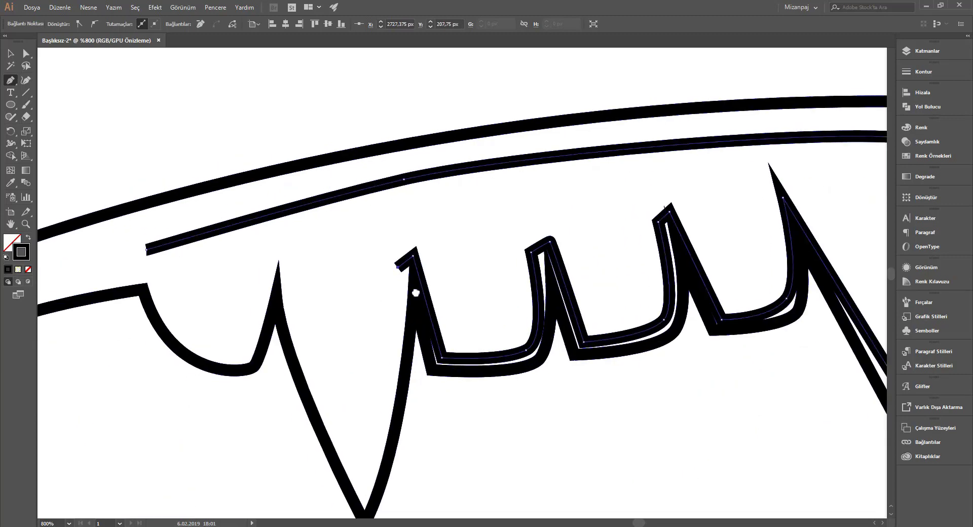
pyautogui.moveTo(412, 267); pyautogui.dragTo(503, 145)
pyautogui.click(456, 364)
pyautogui.moveTo(371, 150); pyautogui.dragTo(369, 104)
pyautogui.scroll(-2, 376, 91)
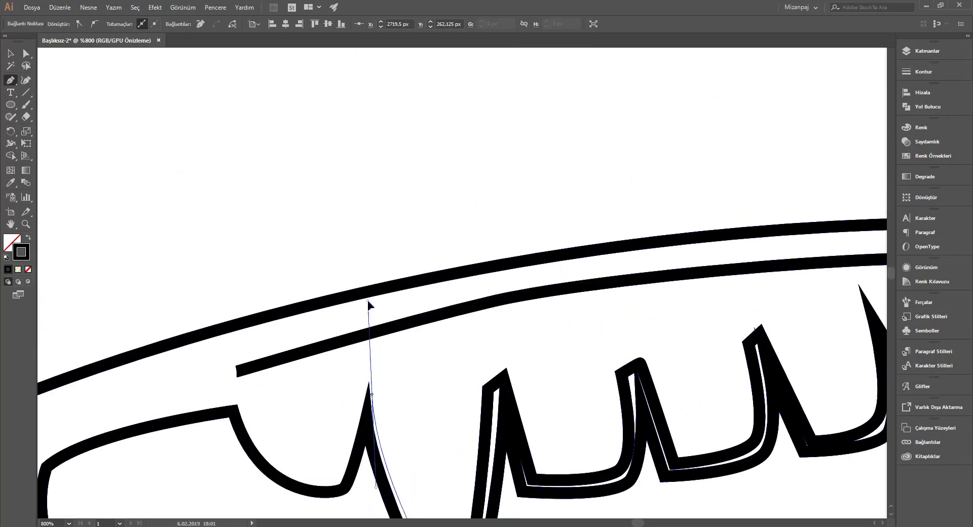
pyautogui.scroll(2, 479, 197)
pyautogui.click(439, 279)
pyautogui.moveTo(340, 172); pyautogui.dragTo(324, 66)
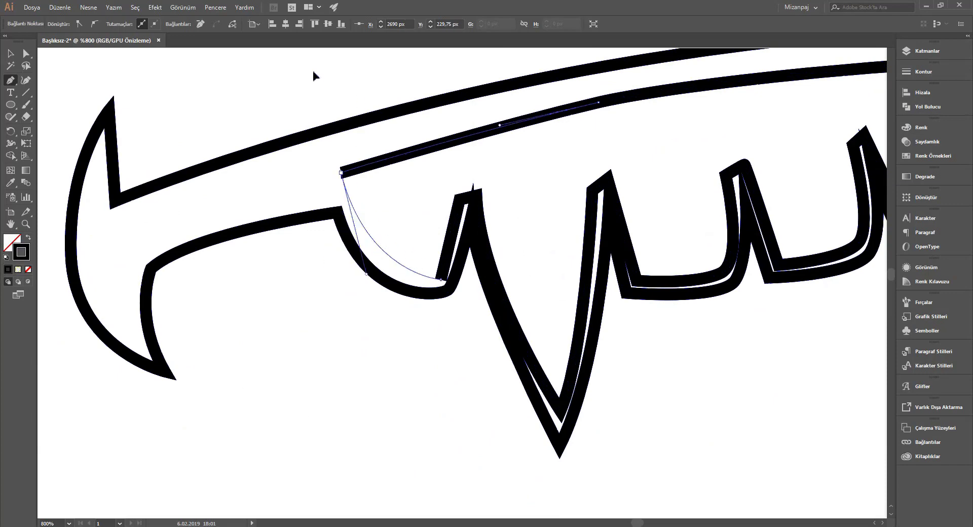
pyautogui.scroll(4, 304, 152)
pyautogui.scroll(-2, 331, 250)
# Step: Zoom out and start the head outline beside the face, curving up the left side
pyautogui.scroll(-2, 460, 217)
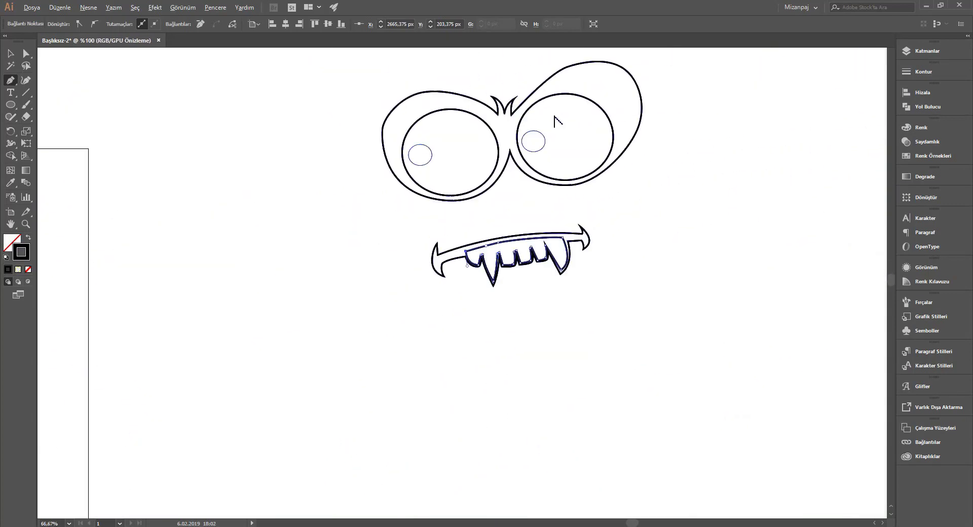
pyautogui.scroll(2, 558, 124)
pyautogui.scroll(1, 542, 276)
pyautogui.scroll(-1, 542, 276)
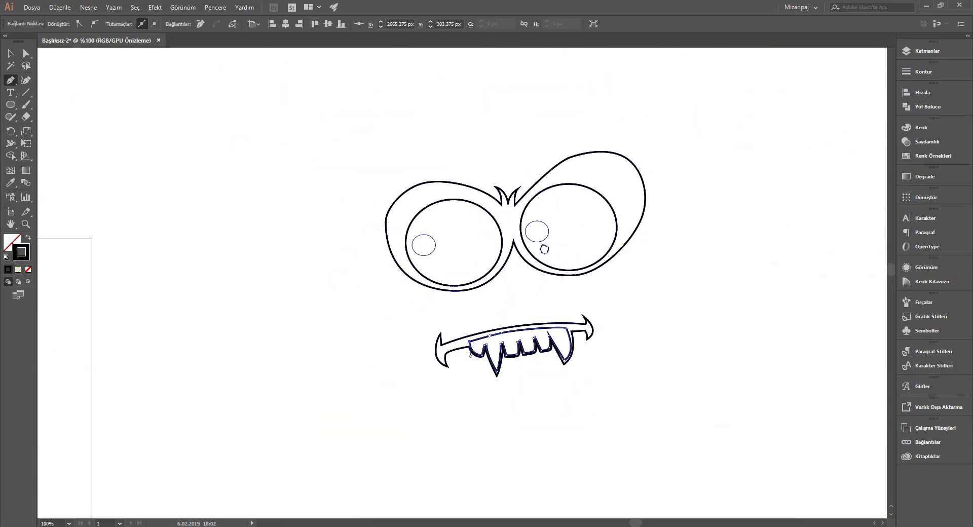
pyautogui.scroll(-3, 506, 176)
pyautogui.scroll(2, 438, 301)
pyautogui.moveTo(439, 306); pyautogui.dragTo(363, 293)
pyautogui.scroll(3, 363, 294)
pyautogui.click(381, 199)
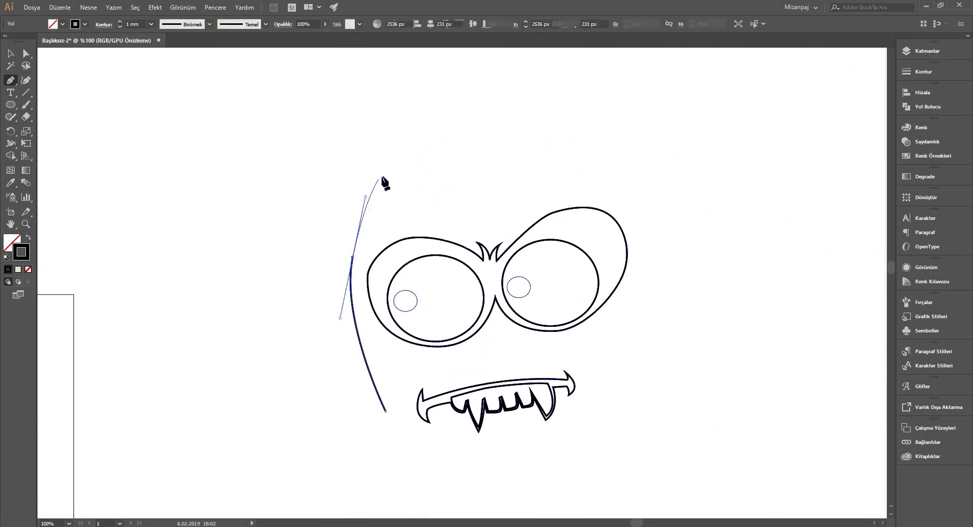
pyautogui.scroll(2, 382, 192)
pyautogui.click(353, 267)
pyautogui.moveTo(424, 301)
pyautogui.mouseDown()
pyautogui.moveTo(440, 351)
pyautogui.moveTo(443, 254)
pyautogui.mouseUp()
# Step: Draw a small hair spike and a tall lock sweeping up to the right
pyautogui.click(447, 232)
pyautogui.click(459, 285)
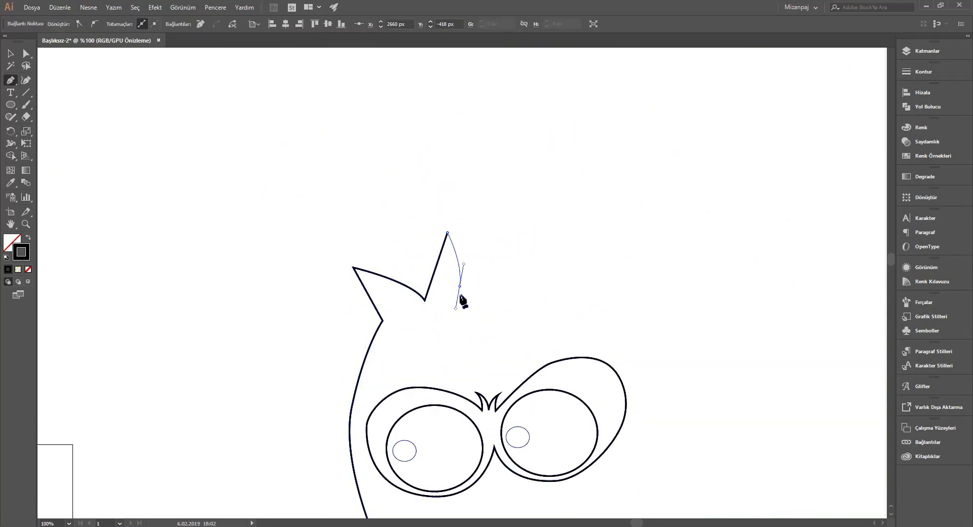
pyautogui.moveTo(535, 196); pyautogui.dragTo(566, 187)
pyautogui.moveTo(633, 172); pyautogui.dragTo(673, 172)
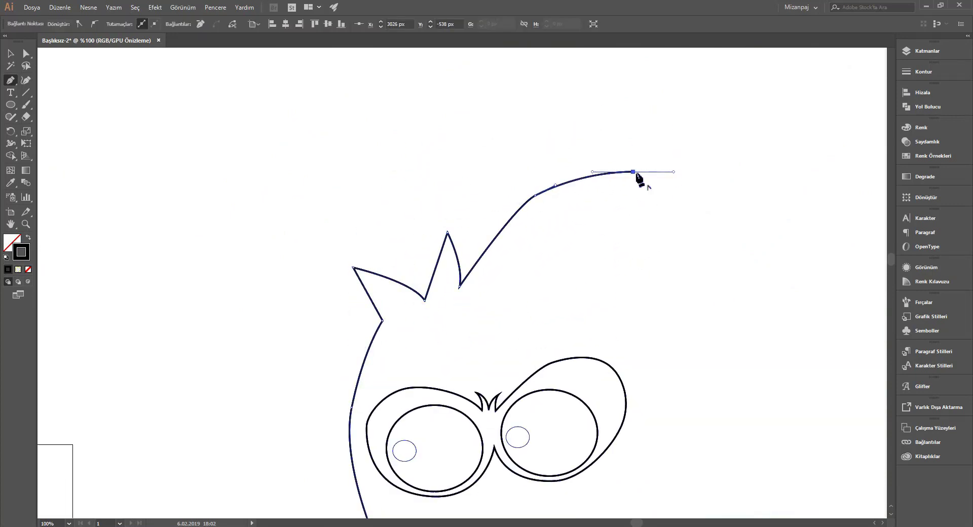
pyautogui.moveTo(525, 263); pyautogui.dragTo(505, 306)
pyautogui.click(526, 263)
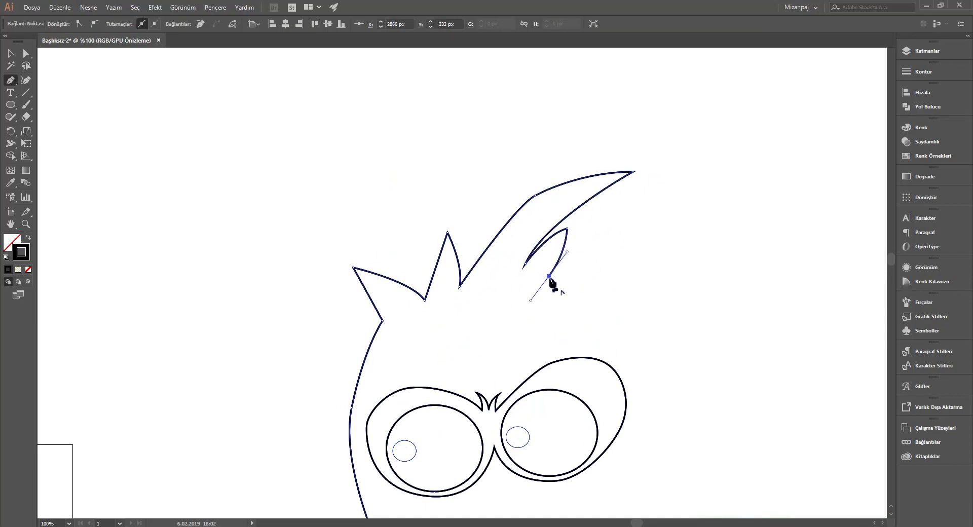
# Step: Continue the outline down the head's right side and body past the mouth, leaving it open
pyautogui.moveTo(663, 285)
pyautogui.mouseDown()
pyautogui.moveTo(490, 97)
pyautogui.moveTo(557, 128)
pyautogui.mouseUp()
pyautogui.moveTo(602, 298); pyautogui.dragTo(614, 317)
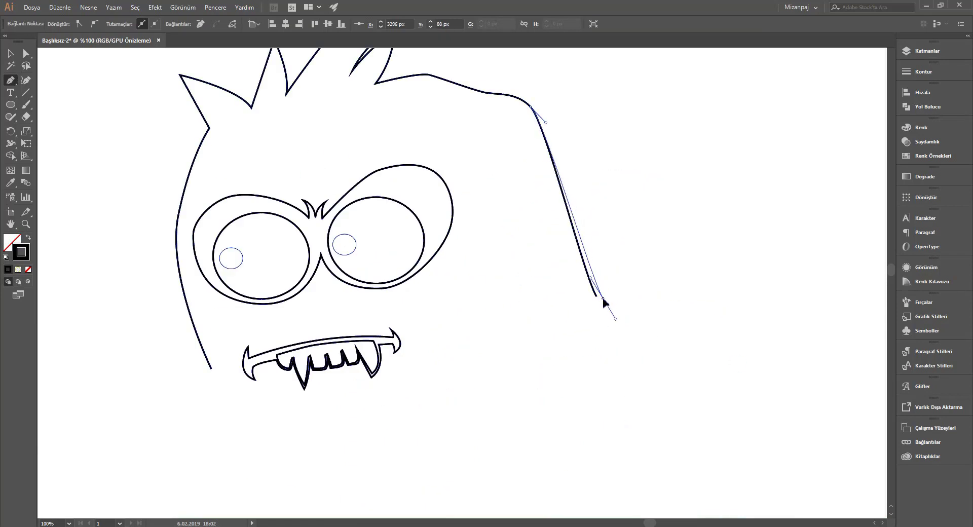
pyautogui.moveTo(677, 427); pyautogui.dragTo(557, 142)
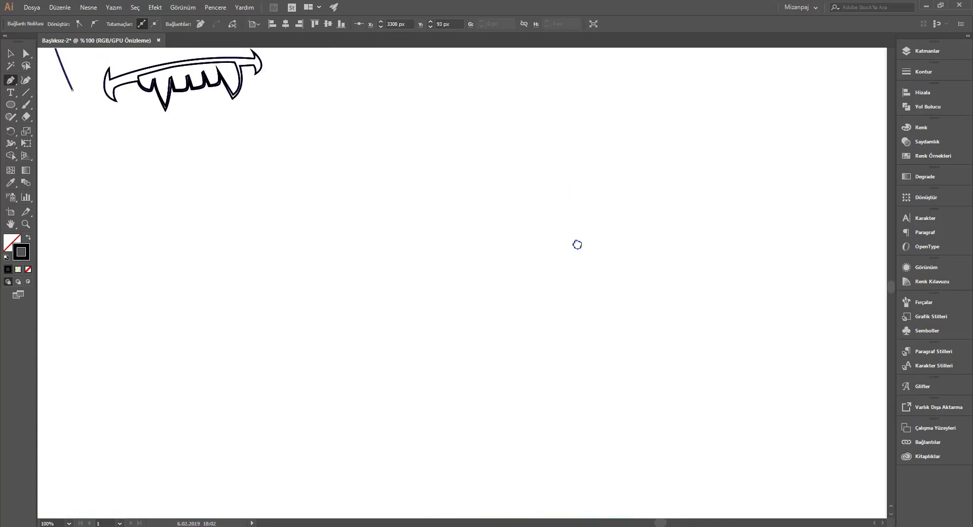
pyautogui.moveTo(581, 190)
pyautogui.mouseDown()
pyautogui.moveTo(593, 220)
pyautogui.moveTo(605, 103)
pyautogui.mouseUp()
pyautogui.moveTo(627, 223); pyautogui.dragTo(630, 314)
pyautogui.moveTo(605, 358); pyautogui.dragTo(581, 407)
pyautogui.moveTo(487, 217); pyautogui.dragTo(634, 399)
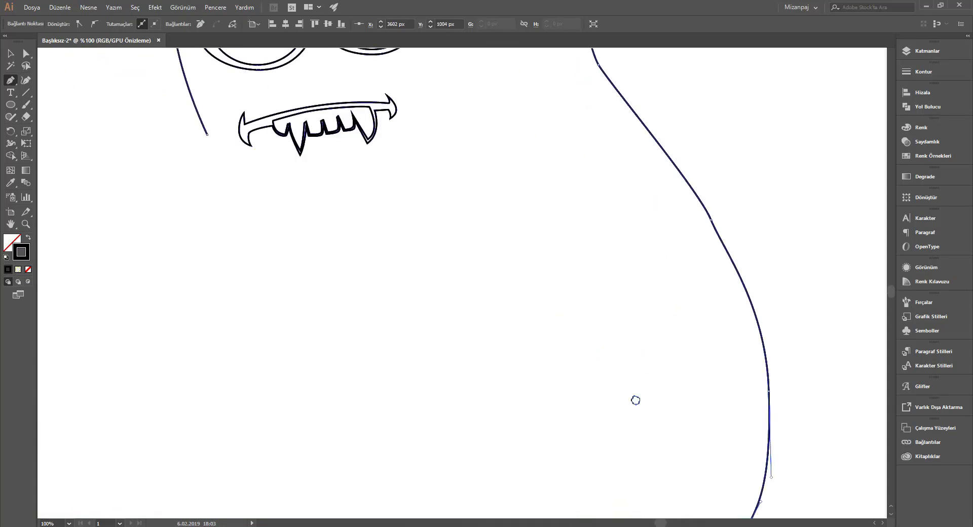
pyautogui.hotkey('ctrl', '-')
pyautogui.moveTo(463, 417)
pyautogui.mouseDown()
pyautogui.moveTo(434, 178)
pyautogui.moveTo(467, 272)
pyautogui.mouseUp()
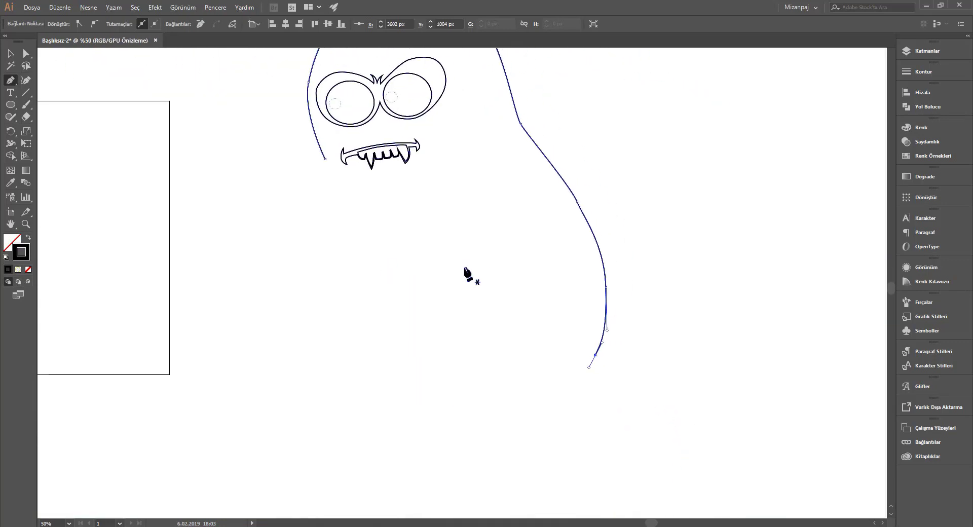
# Step: Trace the right arm outline from below the shoulder down to the wrist
pyautogui.scroll(1, 564, 233)
pyautogui.moveTo(564, 234)
pyautogui.mouseDown()
pyautogui.moveTo(553, 271)
pyautogui.moveTo(564, 269)
pyautogui.mouseUp()
pyautogui.click(476, 182)
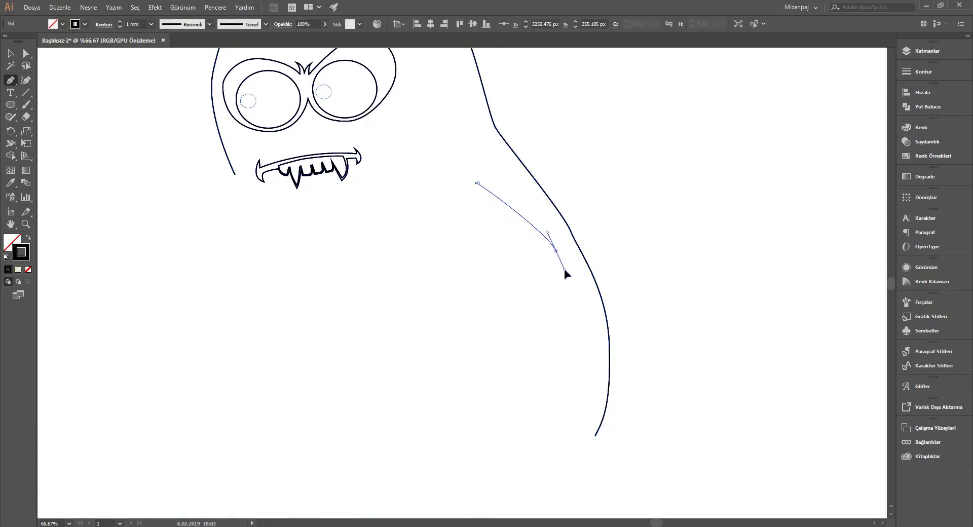
pyautogui.moveTo(578, 340); pyautogui.dragTo(576, 361)
pyautogui.click(561, 404)
# Step: Outline the right hand with a curved thumb and three rounded fingers
pyautogui.scroll(3, 557, 350)
pyautogui.scroll(-4, 456, 304)
pyautogui.moveTo(423, 213); pyautogui.dragTo(423, 219)
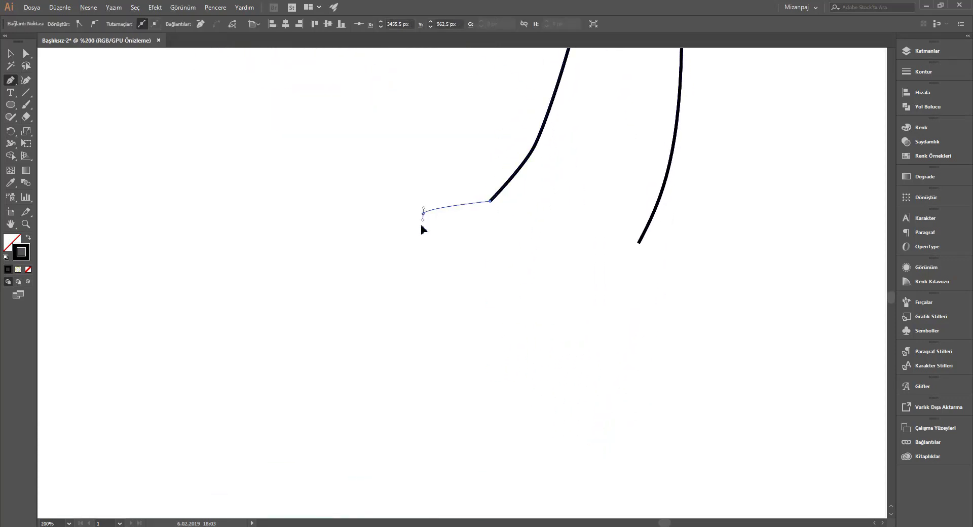
pyautogui.click(525, 245)
pyautogui.moveTo(524, 397); pyautogui.dragTo(541, 395)
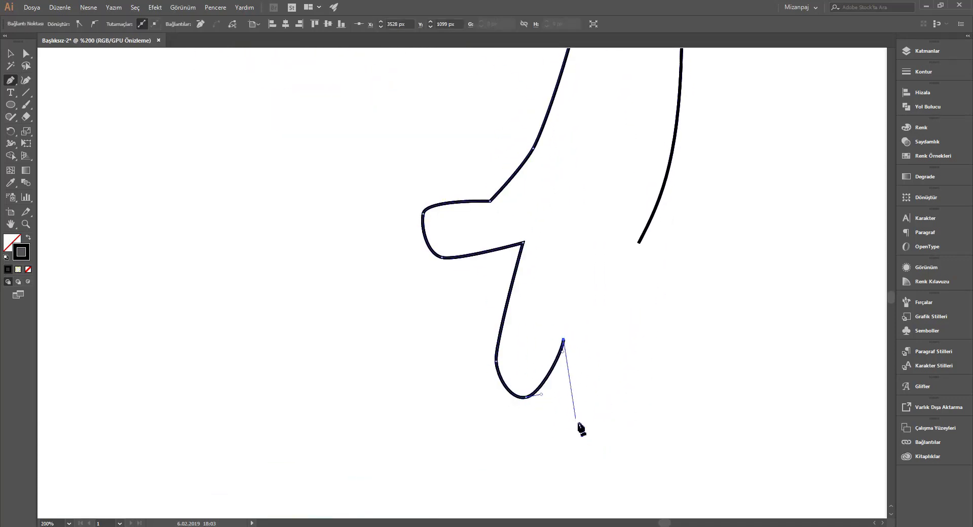
pyautogui.moveTo(581, 425); pyautogui.dragTo(608, 422)
pyautogui.click(632, 343)
pyautogui.moveTo(660, 406)
pyautogui.mouseDown()
pyautogui.moveTo(671, 406)
pyautogui.moveTo(692, 355)
pyautogui.mouseUp()
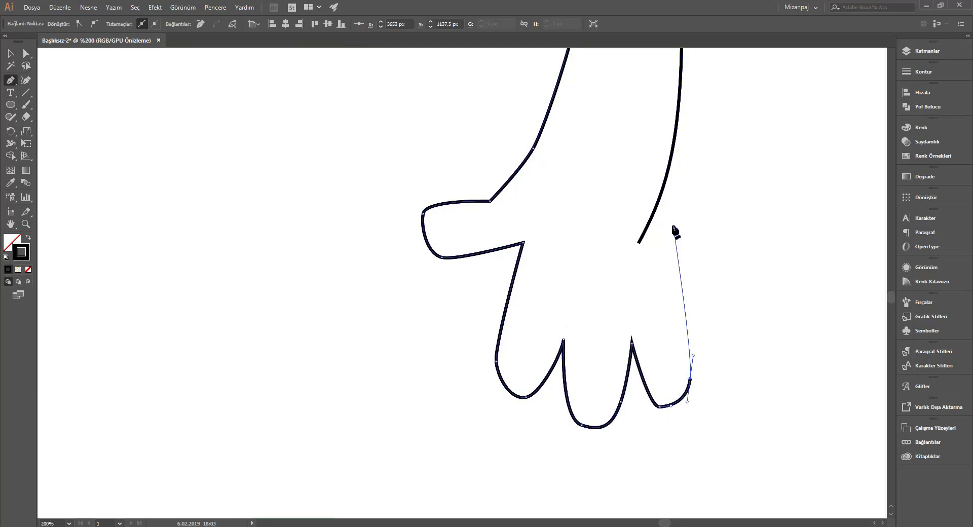
# Step: Run the outline back up the inner arm, then zoom out to the whole monster
pyautogui.moveTo(659, 223); pyautogui.dragTo(654, 203)
pyautogui.scroll(5, 634, 213)
pyautogui.moveTo(619, 260); pyautogui.dragTo(611, 241)
pyautogui.scroll(5, 578, 182)
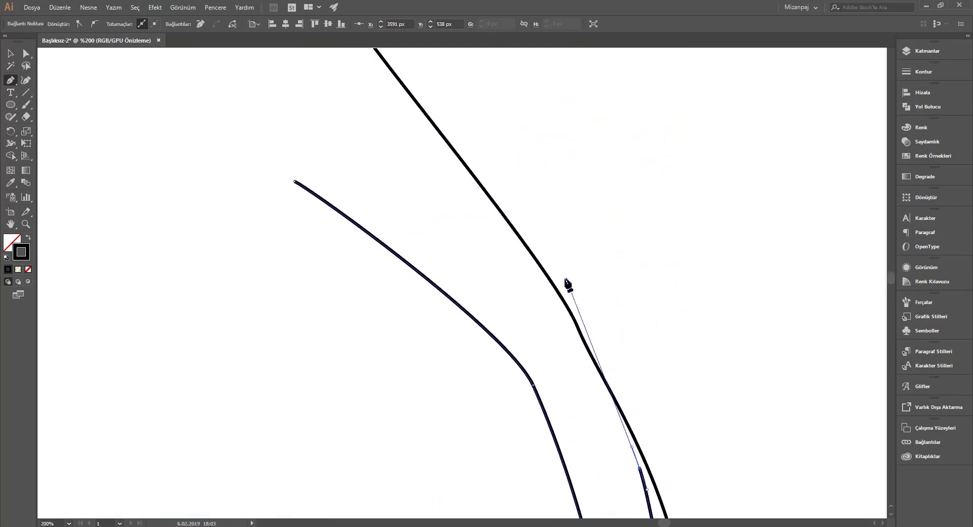
pyautogui.moveTo(565, 264); pyautogui.dragTo(541, 213)
pyautogui.hotkey('ctrl', '-')
pyautogui.hotkey('ctrl', '-')
pyautogui.hotkey('ctrl', '-')
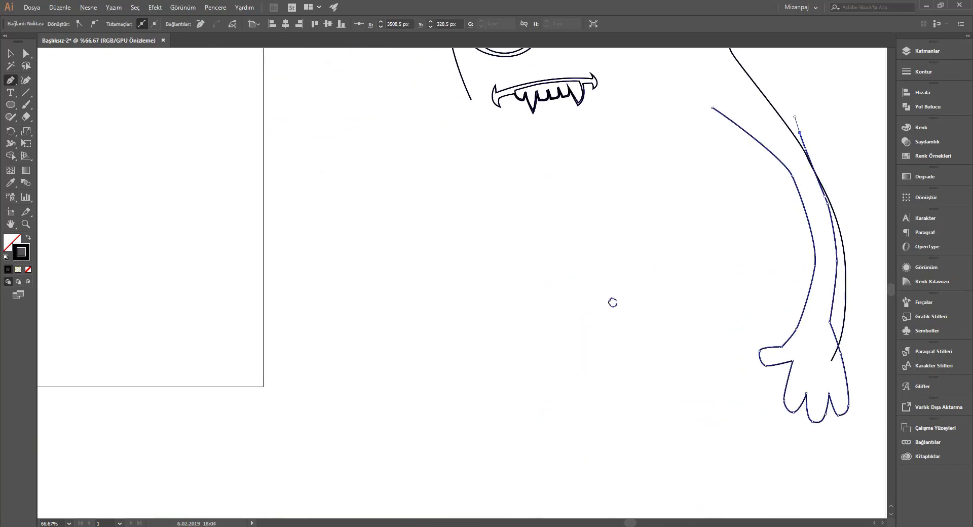
pyautogui.moveTo(613, 302); pyautogui.dragTo(601, 357)
pyautogui.click(433, 166)
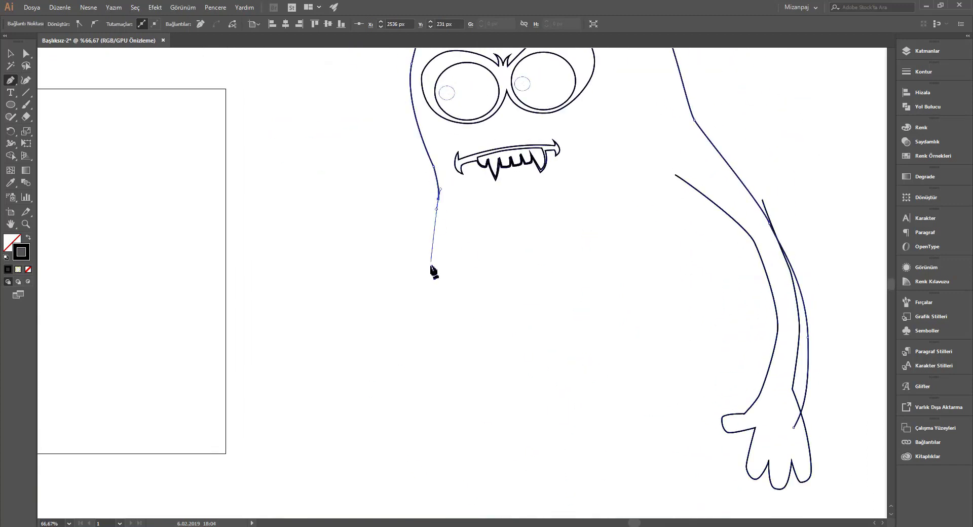
# Step: Drag curved anchors along the rounded bottom of the monster's belly
pyautogui.scroll(-5, 428, 268)
pyautogui.moveTo(484, 308); pyautogui.dragTo(512, 325)
pyautogui.moveTo(587, 347); pyautogui.dragTo(615, 347)
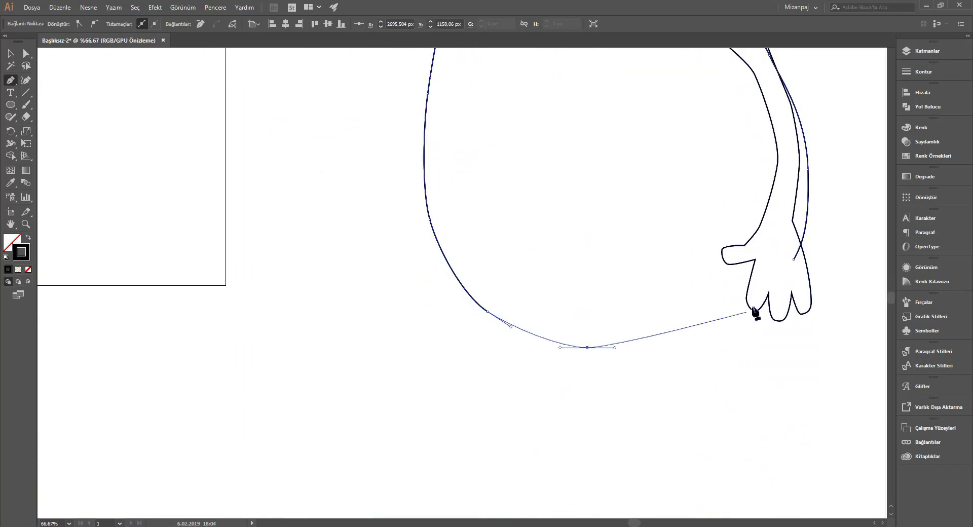
pyautogui.moveTo(755, 299); pyautogui.dragTo(790, 266)
pyautogui.scroll(5, 572, 382)
# Step: Zoom in and trace the left wrist, hand edge and fingers
pyautogui.hotkey('ctrl', '+')
pyautogui.moveTo(501, 114)
pyautogui.mouseDown()
pyautogui.moveTo(456, 167)
pyautogui.moveTo(458, 222)
pyautogui.mouseUp()
pyautogui.hotkey('ctrl', '+')
pyautogui.moveTo(418, 301); pyautogui.dragTo(416, 346)
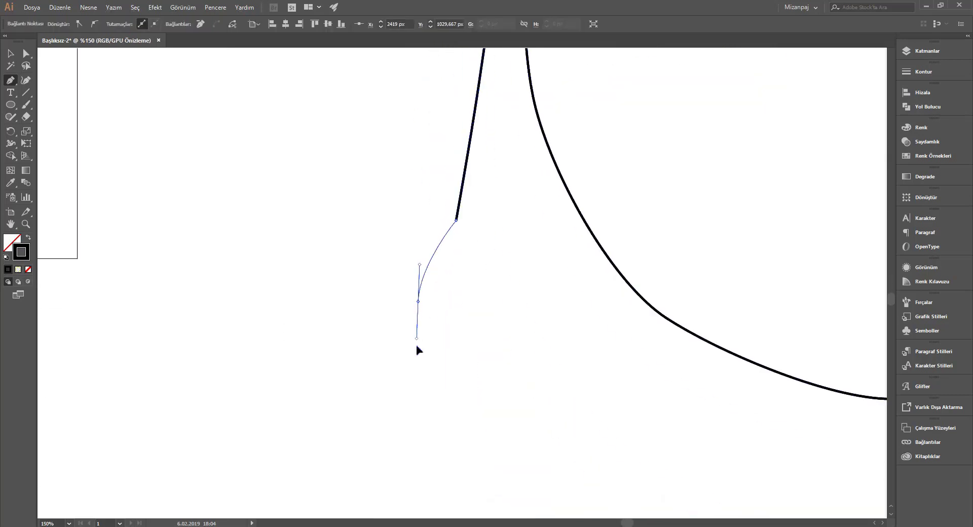
pyautogui.moveTo(401, 396)
pyautogui.mouseDown()
pyautogui.moveTo(434, 400)
pyautogui.moveTo(491, 430)
pyautogui.moveTo(529, 408)
pyautogui.mouseUp()
pyautogui.click(448, 361)
pyautogui.click(494, 350)
pyautogui.click(533, 299)
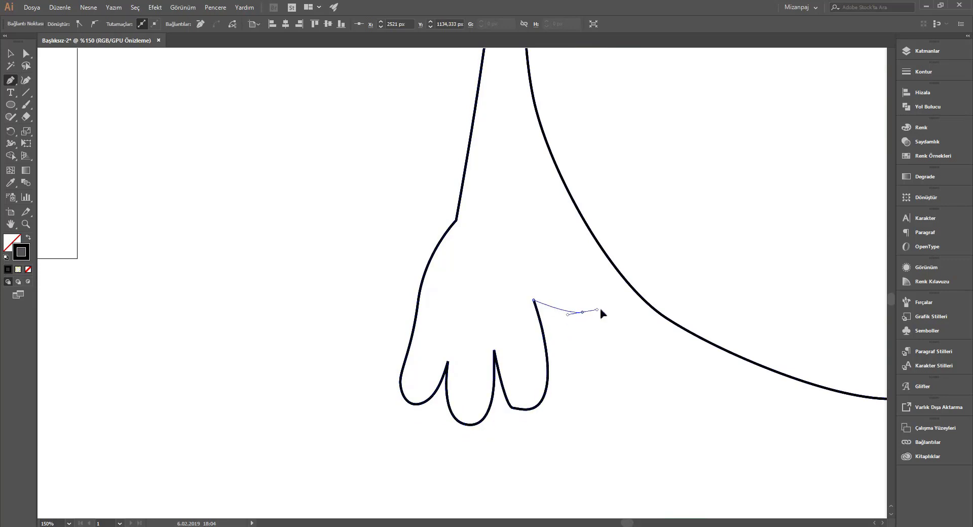
# Step: Add the left hand's thumb and carry the outline up the inner arm
pyautogui.moveTo(613, 290); pyautogui.dragTo(613, 278)
pyautogui.click(573, 269)
pyautogui.click(546, 238)
pyautogui.click(507, 212)
pyautogui.scroll(5, 506, 223)
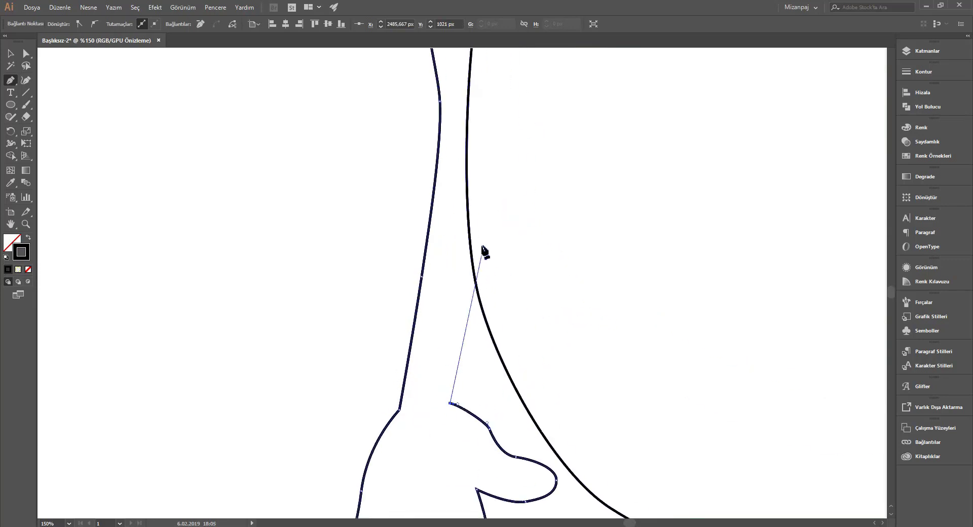
pyautogui.click(480, 234)
pyautogui.scroll(-2, 623, 326)
pyautogui.scroll(-1, 636, 393)
# Step: Trace the first leg from below the belly to the ankle and foot top
pyautogui.scroll(1, 542, 406)
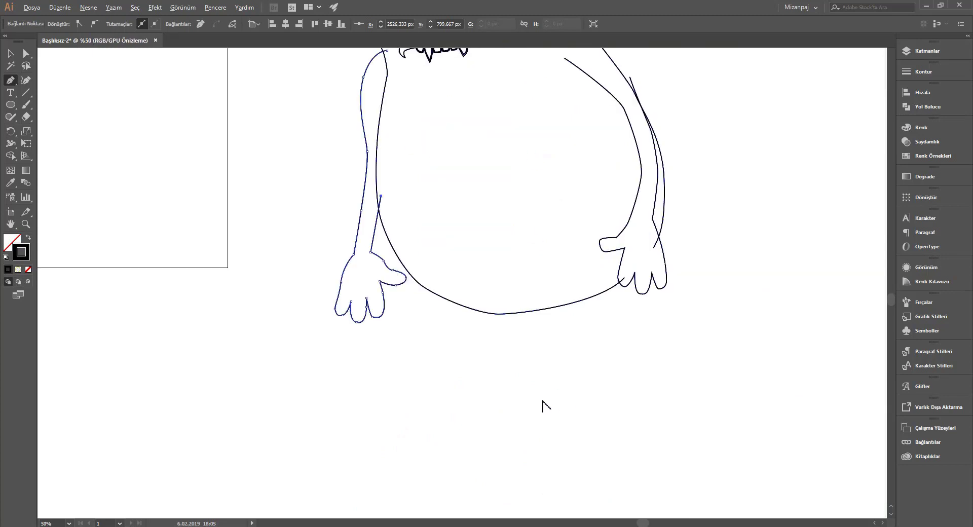
pyautogui.scroll(1, 578, 113)
pyautogui.scroll(-4, 578, 113)
pyautogui.click(570, 81)
pyautogui.click(544, 163)
pyautogui.click(547, 202)
pyautogui.click(551, 226)
pyautogui.click(558, 248)
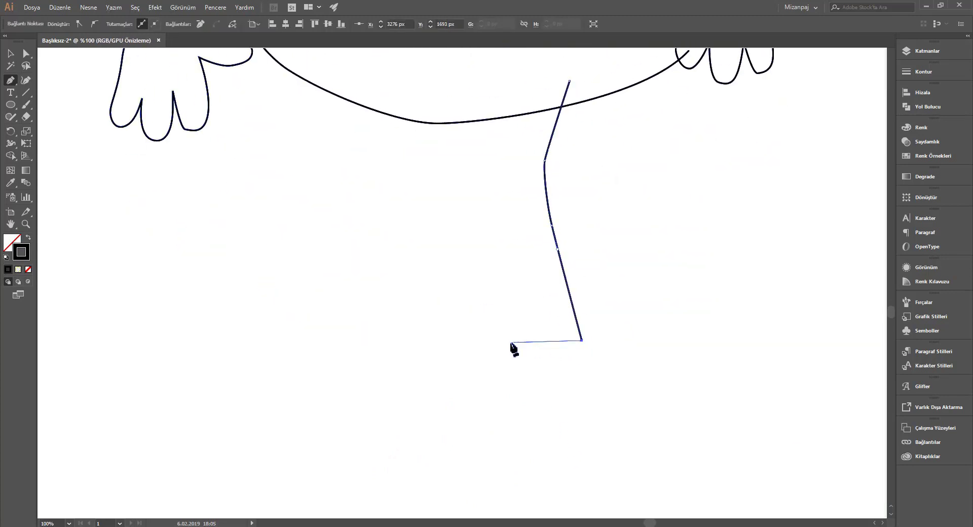
pyautogui.click(405, 359)
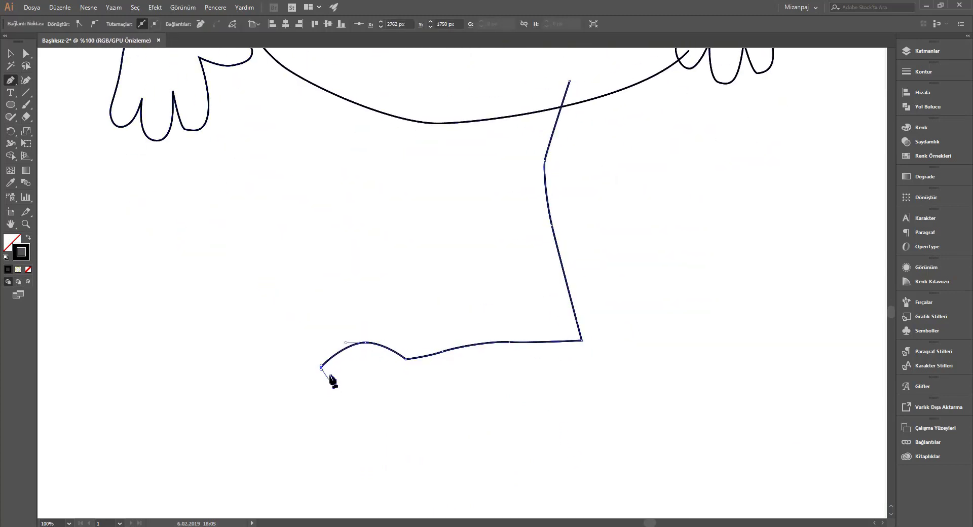
pyautogui.moveTo(324, 375); pyautogui.dragTo(326, 398)
# Step: Shape the first foot's rounded toes and sole back to the heel
pyautogui.scroll(2, 326, 397)
pyautogui.moveTo(382, 429); pyautogui.dragTo(396, 427)
pyautogui.scroll(-2, 370, 354)
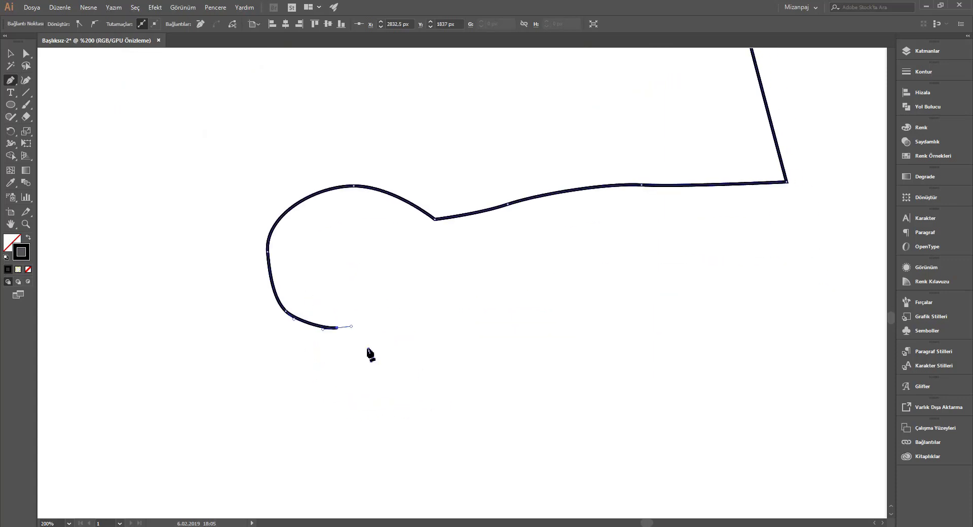
pyautogui.moveTo(412, 342); pyautogui.dragTo(464, 317)
pyautogui.hscroll(5, 387, 358)
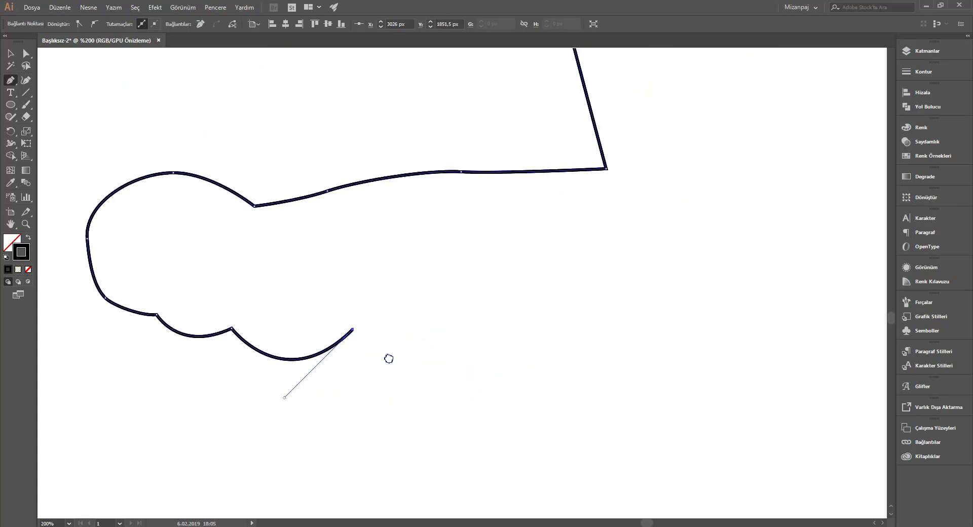
pyautogui.moveTo(466, 355); pyautogui.dragTo(525, 341)
pyautogui.click(585, 314)
pyautogui.moveTo(665, 297); pyautogui.dragTo(690, 265)
pyautogui.moveTo(676, 205); pyautogui.dragTo(665, 183)
pyautogui.click(631, 177)
# Step: Run the outline up the back of the leg, closing the first leg and foot
pyautogui.scroll(-5, 532, 206)
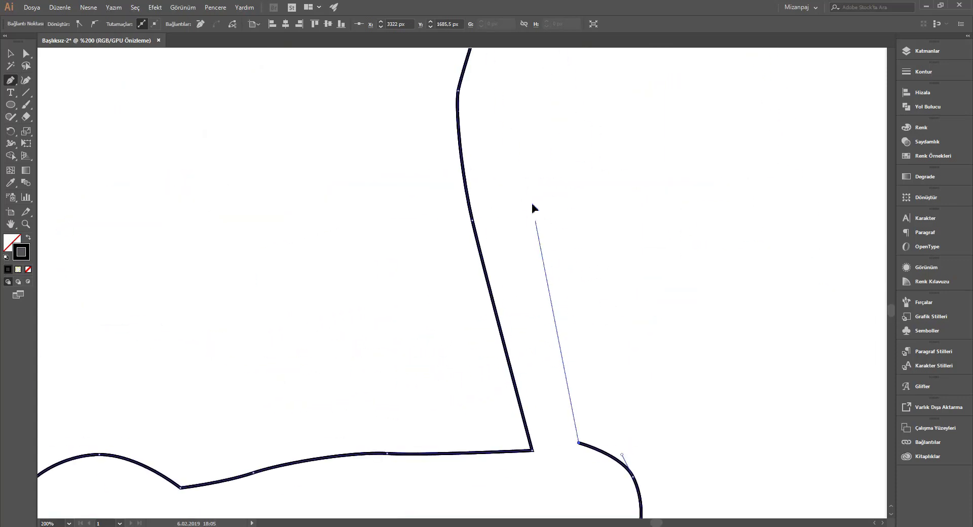
pyautogui.scroll(-5, 532, 206)
pyautogui.click(483, 325)
pyautogui.moveTo(548, 140); pyautogui.dragTo(560, 84)
pyautogui.scroll(-10, 428, 415)
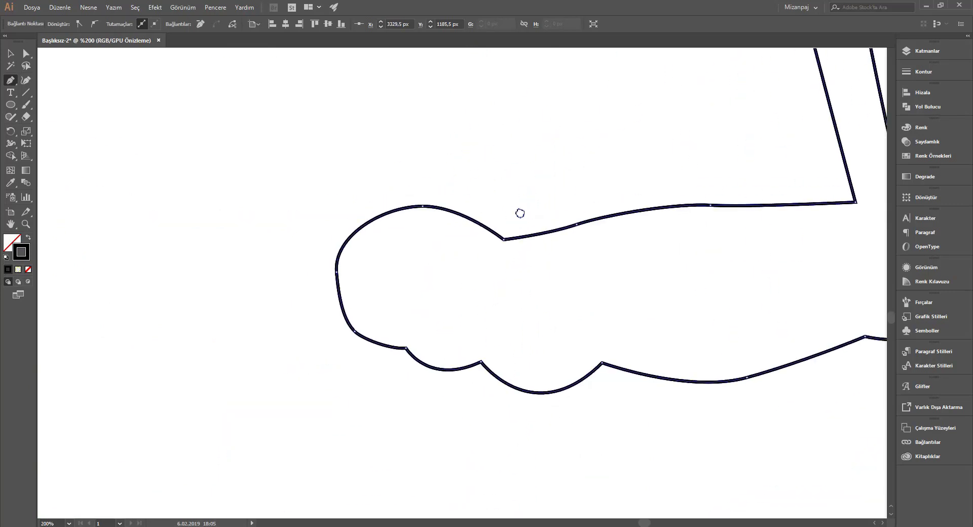
pyautogui.moveTo(482, 362); pyautogui.dragTo(484, 302)
# Step: Draw two curved toe lines inside the first foot
pyautogui.moveTo(534, 282); pyautogui.dragTo(547, 283)
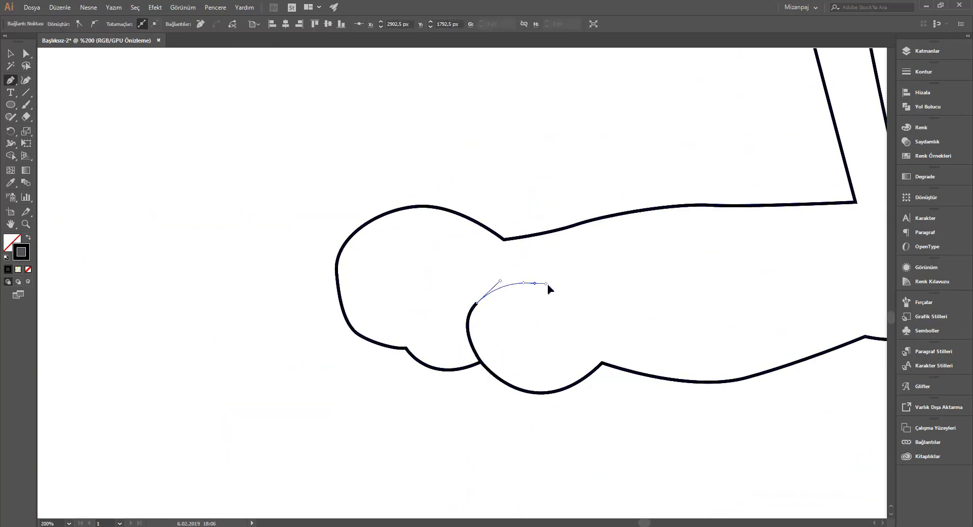
pyautogui.click(406, 348)
pyautogui.moveTo(400, 302)
pyautogui.mouseDown()
pyautogui.moveTo(408, 280)
pyautogui.moveTo(450, 252)
pyautogui.mouseUp()
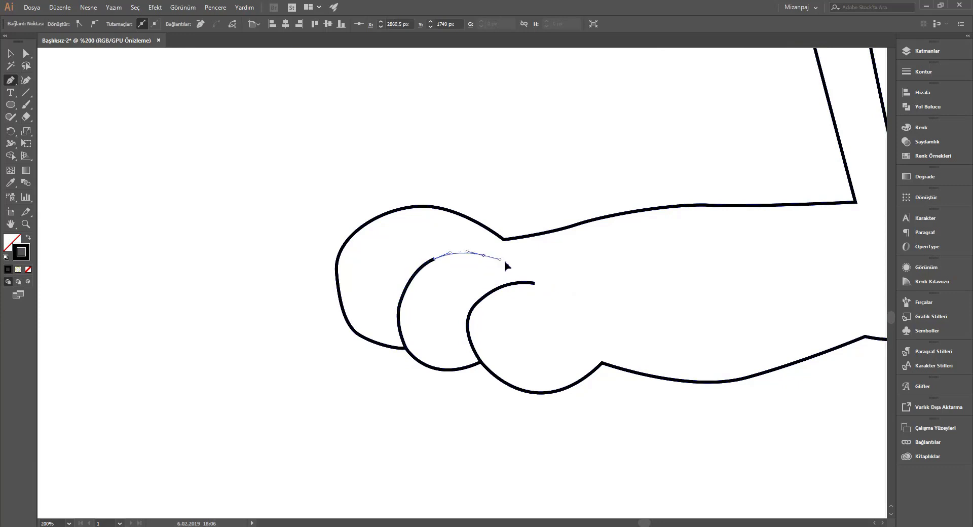
pyautogui.hotkey('ctrl', '-')
pyautogui.hotkey('ctrl', '-')
pyautogui.hotkey('ctrl', '=')
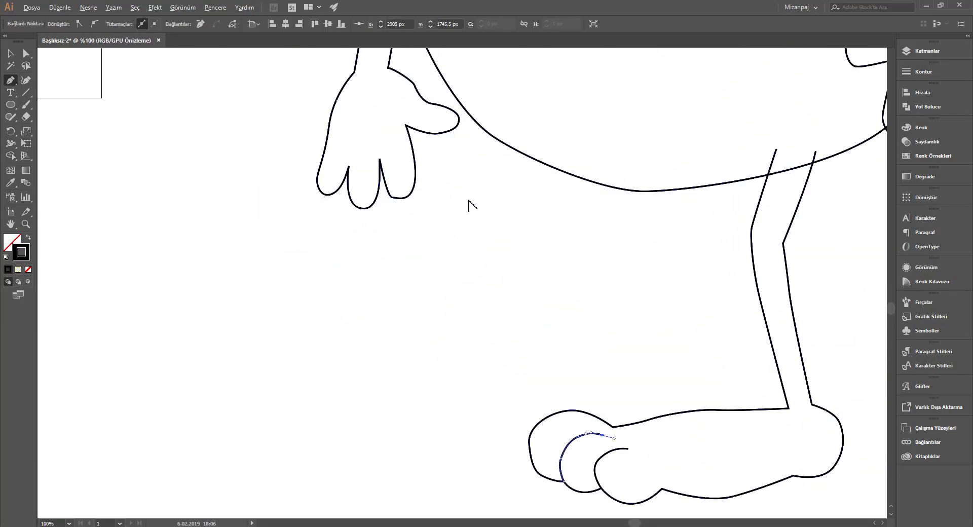
# Step: Trace the second leg down to the ankle and along the foot top, undoing a misplaced anchor
pyautogui.click(513, 135)
pyautogui.click(486, 198)
pyautogui.click(508, 366)
pyautogui.moveTo(512, 383); pyautogui.dragTo(632, 364)
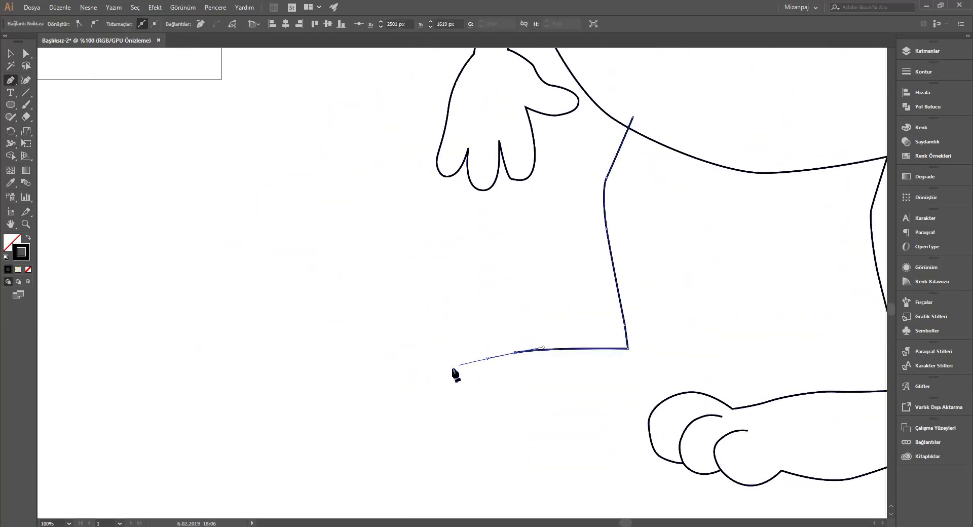
pyautogui.click(451, 368)
pyautogui.click(391, 368)
pyautogui.hotkey('ctrl', '=')
pyautogui.hotkey('ctrl', '=')
pyautogui.hotkey('ctrl', '=')
pyautogui.hotkey('ctrl', 'z')
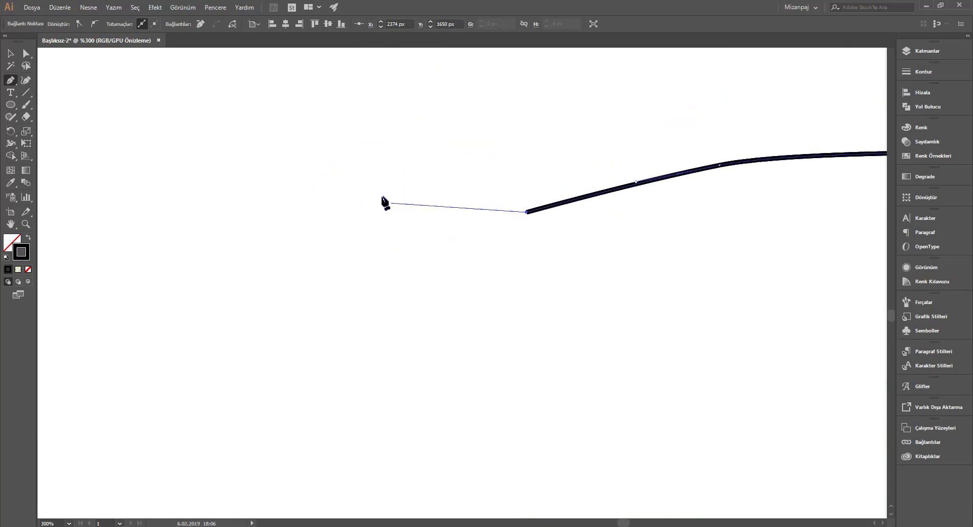
# Step: Shape the second foot's rounded toes, sole and heel
pyautogui.moveTo(357, 196); pyautogui.dragTo(312, 237)
pyautogui.moveTo(338, 336); pyautogui.dragTo(387, 374)
pyautogui.click(343, 249)
pyautogui.moveTo(460, 332); pyautogui.dragTo(543, 336)
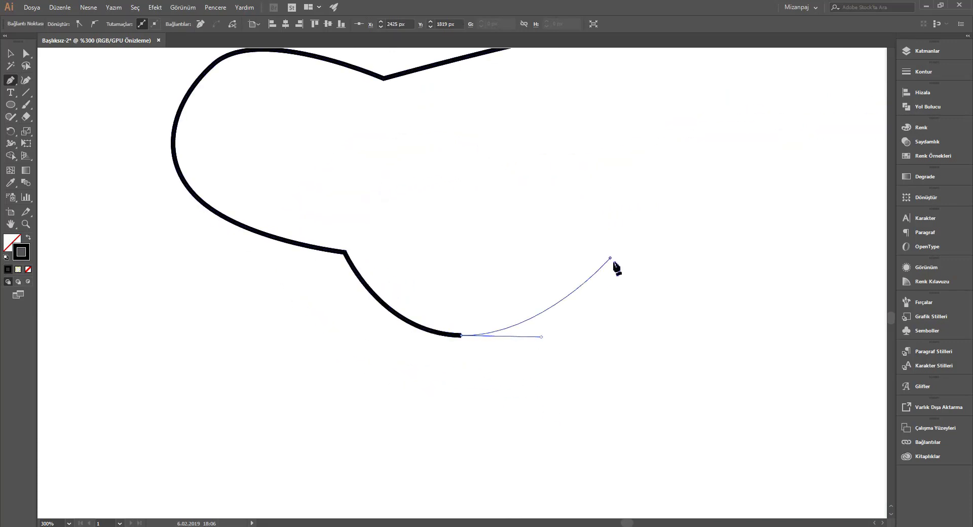
pyautogui.click(306, 281)
pyautogui.moveTo(477, 304); pyautogui.dragTo(523, 303)
pyautogui.click(616, 247)
pyautogui.moveTo(689, 259); pyautogui.dragTo(717, 256)
# Step: Curve the heel into the ankle and finish the second leg's back outline
pyautogui.moveTo(768, 160)
pyautogui.mouseDown()
pyautogui.moveTo(667, 319)
pyautogui.moveTo(672, 273)
pyautogui.mouseUp()
pyautogui.click(602, 202)
pyautogui.hotkey('ctrl', '-')
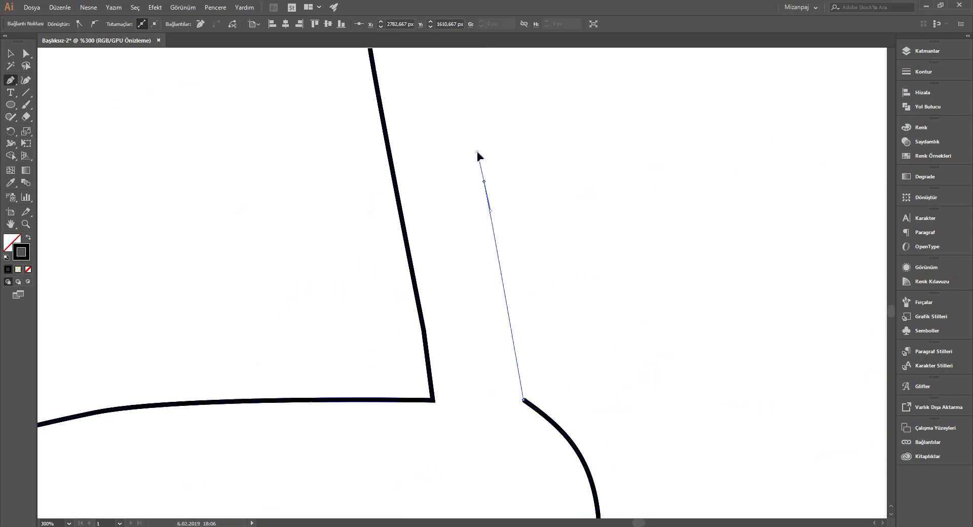
pyautogui.moveTo(484, 195); pyautogui.dragTo(481, 179)
pyautogui.hotkey('ctrl', '-')
pyautogui.hotkey('ctrl', '-')
pyautogui.scroll(3, 489, 232)
pyautogui.hotkey('ctrl', '+')
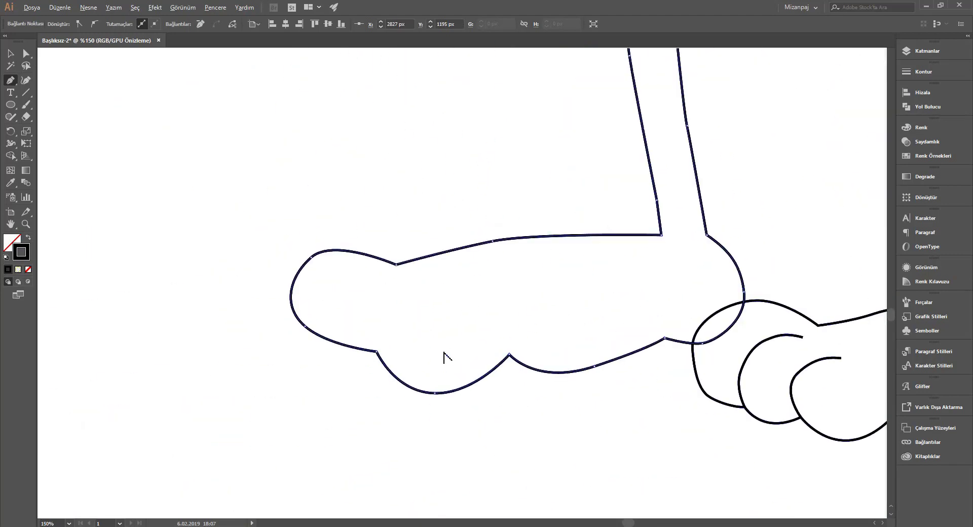
pyautogui.hotkey('ctrl', '+')
# Step: Draw two curved toe lines inside the second foot
pyautogui.click(354, 350)
pyautogui.moveTo(407, 258); pyautogui.dragTo(409, 251)
pyautogui.moveTo(437, 256); pyautogui.dragTo(448, 260)
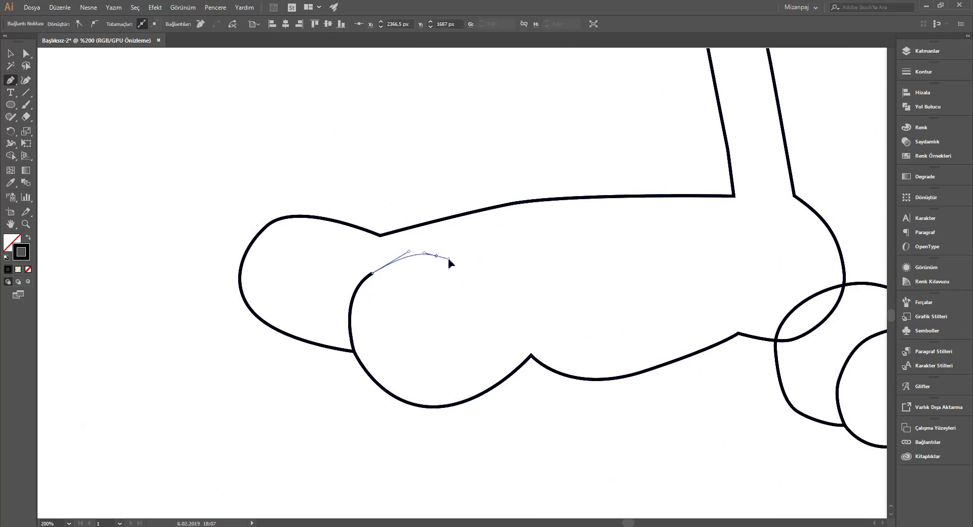
pyautogui.click(479, 272)
pyautogui.moveTo(274, 296); pyautogui.dragTo(282, 280)
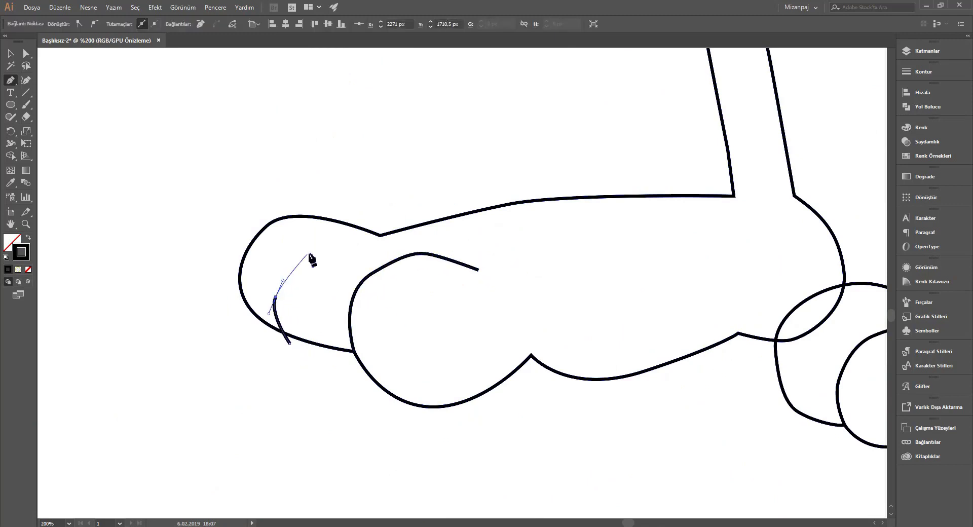
pyautogui.click(366, 255)
pyautogui.scroll(3, 463, 269)
pyautogui.scroll(-3, 476, 363)
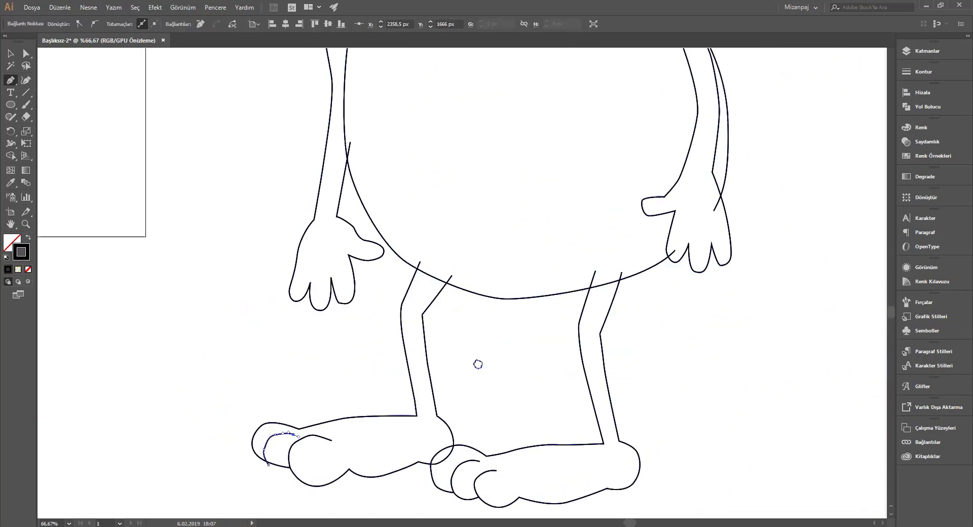
pyautogui.scroll(2, 471, 388)
# Step: Draw three curved stripe lines across the chest and belly
pyautogui.click(278, 221)
pyautogui.moveTo(562, 192); pyautogui.dragTo(745, 111)
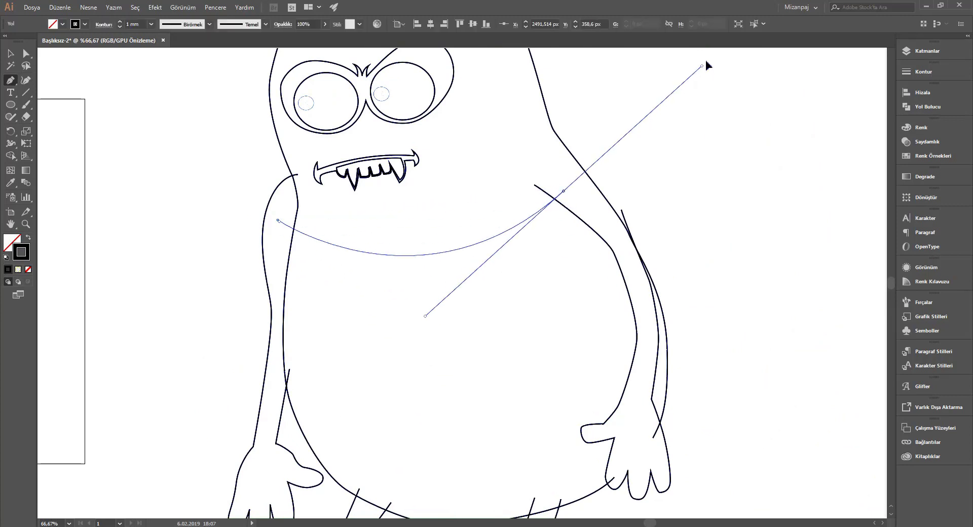
pyautogui.click(278, 348)
pyautogui.moveTo(624, 318)
pyautogui.mouseDown()
pyautogui.moveTo(775, 217)
pyautogui.moveTo(833, 213)
pyautogui.mouseUp()
pyautogui.click(290, 287)
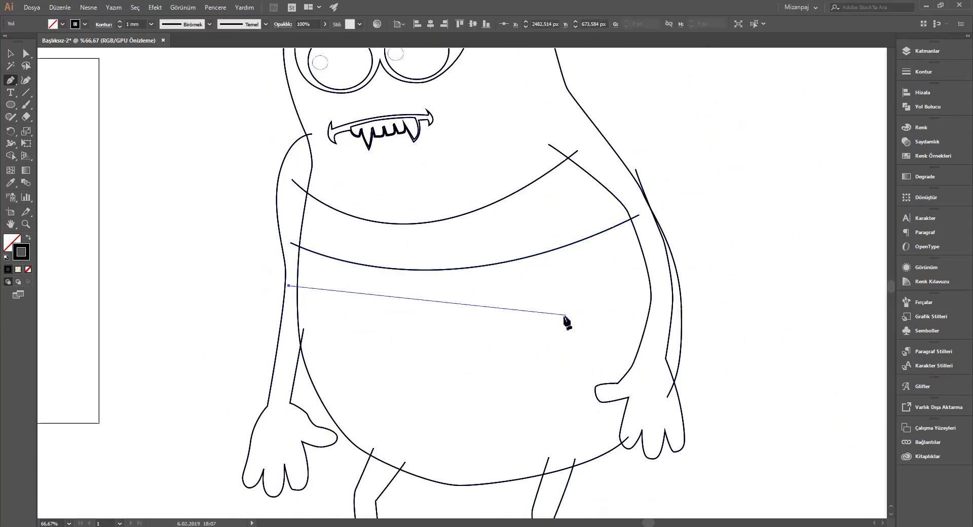
pyautogui.moveTo(573, 316); pyautogui.dragTo(753, 250)
pyautogui.click(772, 153)
pyautogui.scroll(-3, 713, 297)
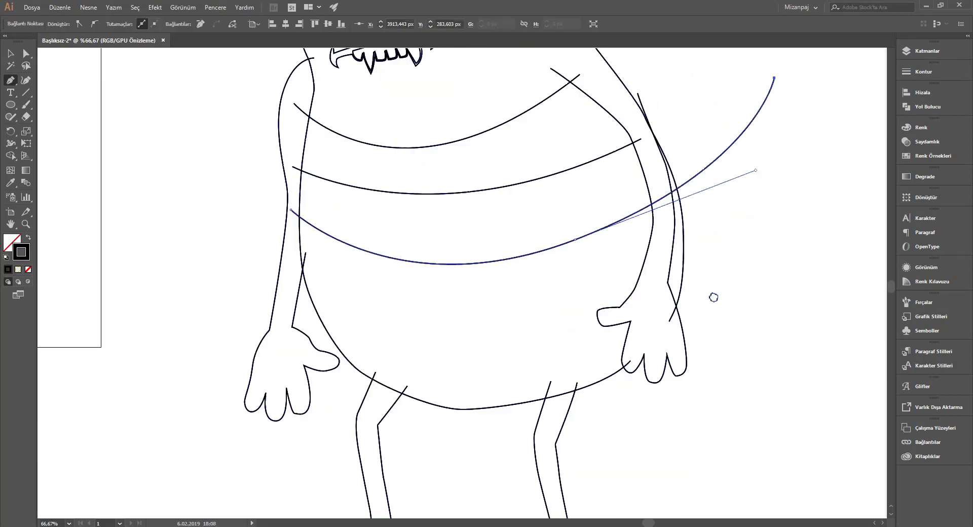
# Step: Add a smoothed curve across the lower belly and begin one more stripe below it
pyautogui.click(259, 241)
pyautogui.moveTo(480, 298); pyautogui.dragTo(601, 272)
pyautogui.click(763, 219)
pyautogui.moveTo(481, 298); pyautogui.dragTo(503, 301)
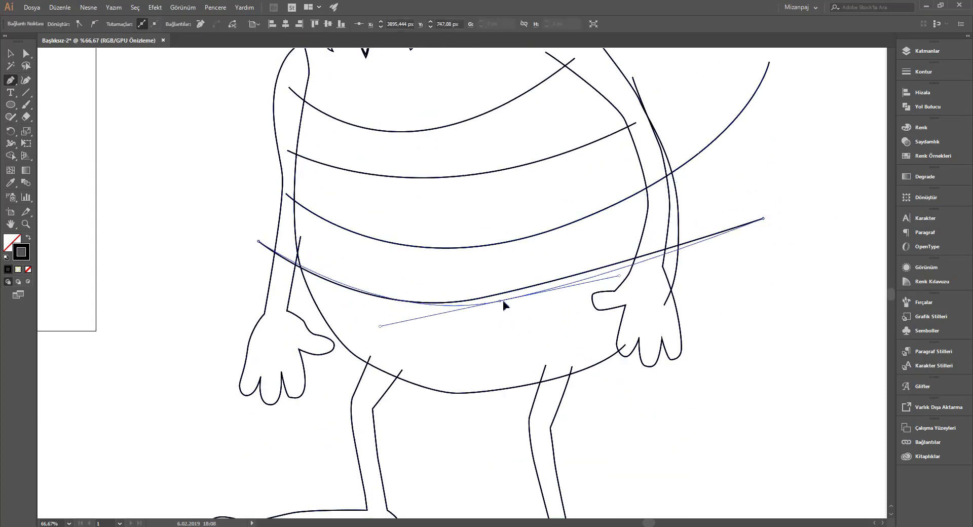
pyautogui.moveTo(623, 275); pyautogui.dragTo(639, 288)
pyautogui.click(314, 327)
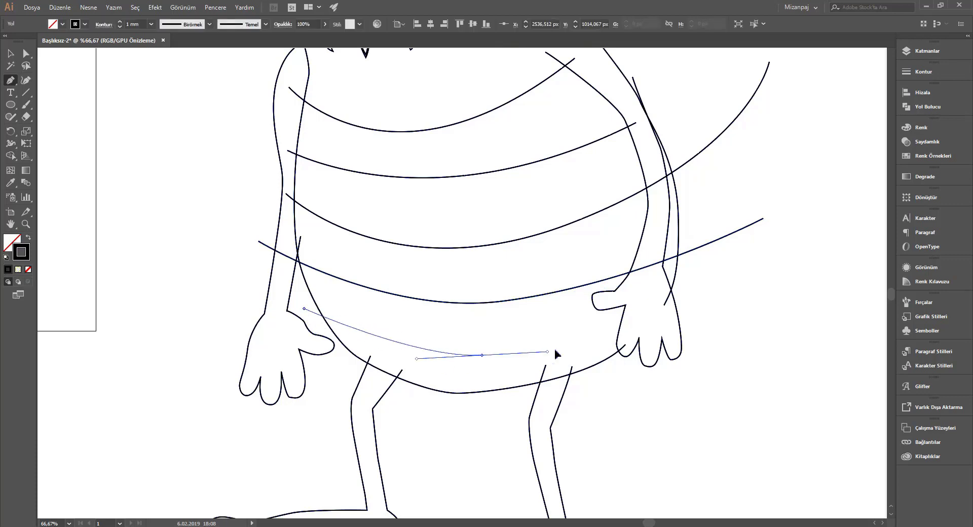
pyautogui.moveTo(556, 354); pyautogui.dragTo(628, 349)
pyautogui.scroll(10, 550, 364)
# Step: Draw the first zigzag spikes of the hairline across the forehead with the Pen tool
pyautogui.scroll(2, 372, 265)
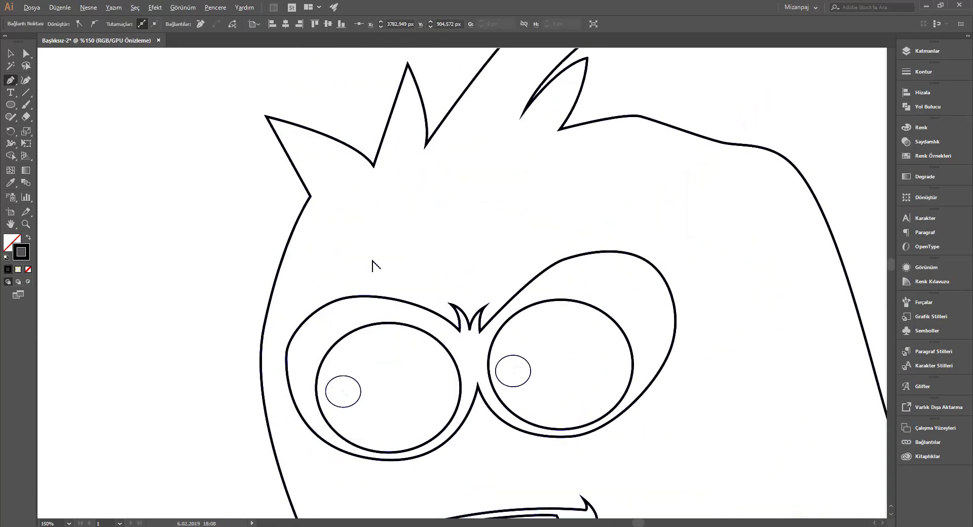
pyautogui.click(259, 292)
pyautogui.moveTo(320, 219); pyautogui.dragTo(336, 207)
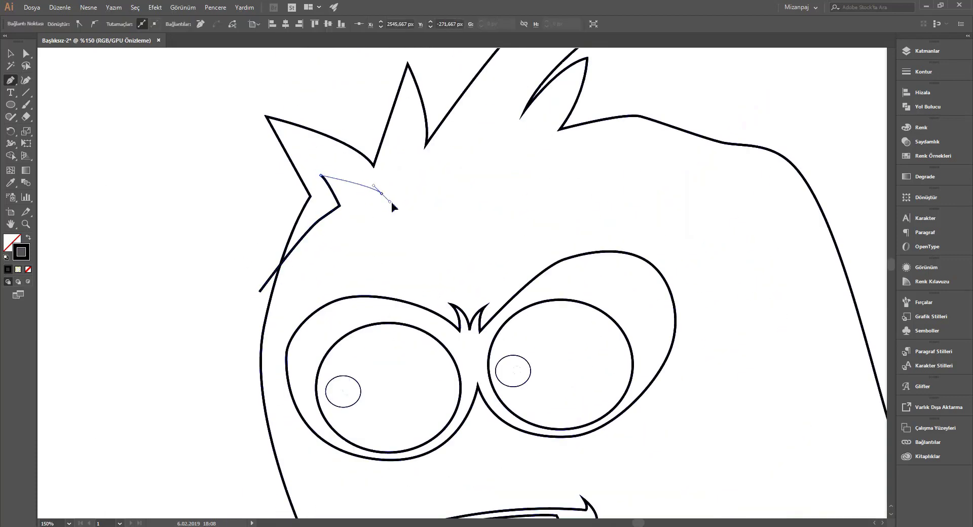
pyautogui.moveTo(402, 149); pyautogui.dragTo(411, 138)
pyautogui.click(422, 177)
pyautogui.click(460, 122)
pyautogui.click(500, 167)
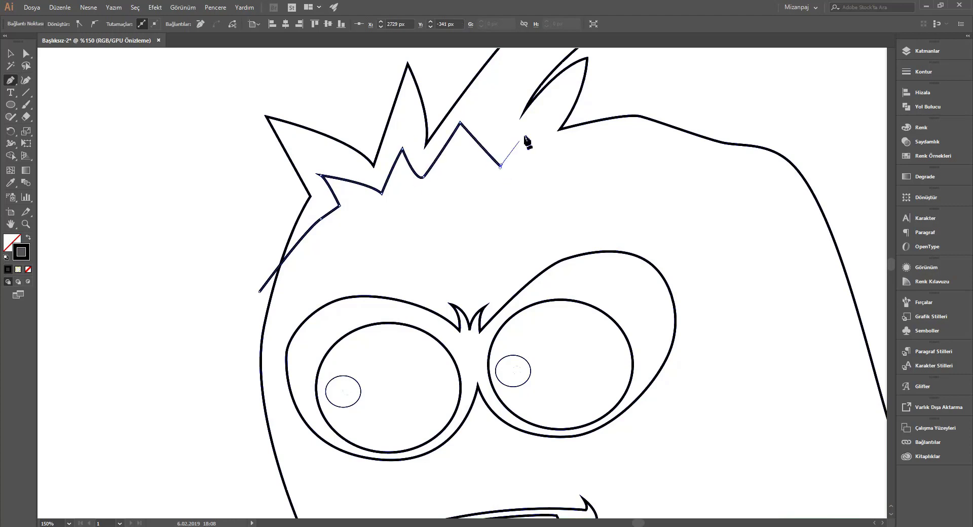
pyautogui.click(527, 125)
pyautogui.click(544, 168)
# Step: Continue the zigzag hairline across the head top, ending in a smooth curve
pyautogui.scroll(3, 522, 202)
pyautogui.click(519, 200)
pyautogui.click(547, 223)
pyautogui.click(566, 210)
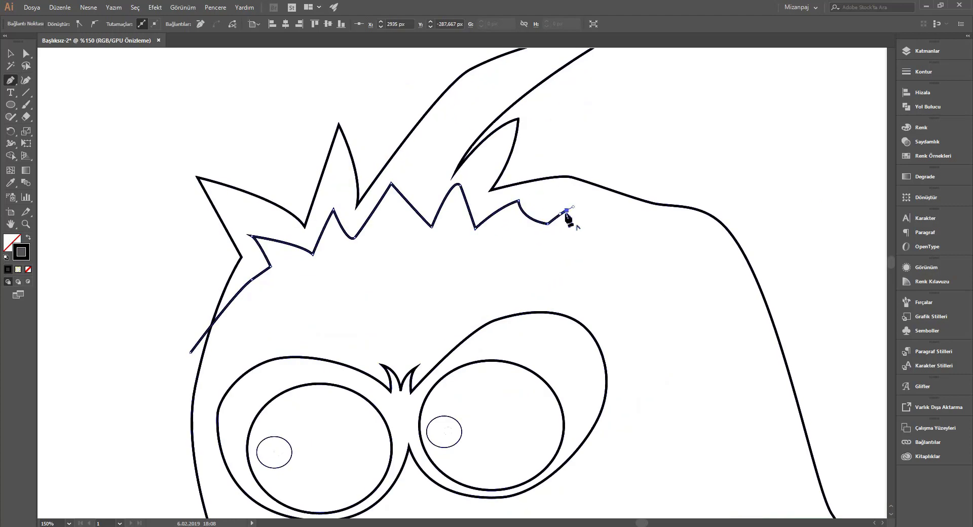
pyautogui.moveTo(600, 225); pyautogui.dragTo(630, 228)
pyautogui.moveTo(758, 250); pyautogui.dragTo(795, 285)
# Step: Trace a curved line down the monster's right side, then finish drawing and deselect
pyautogui.scroll(-3, 610, 376)
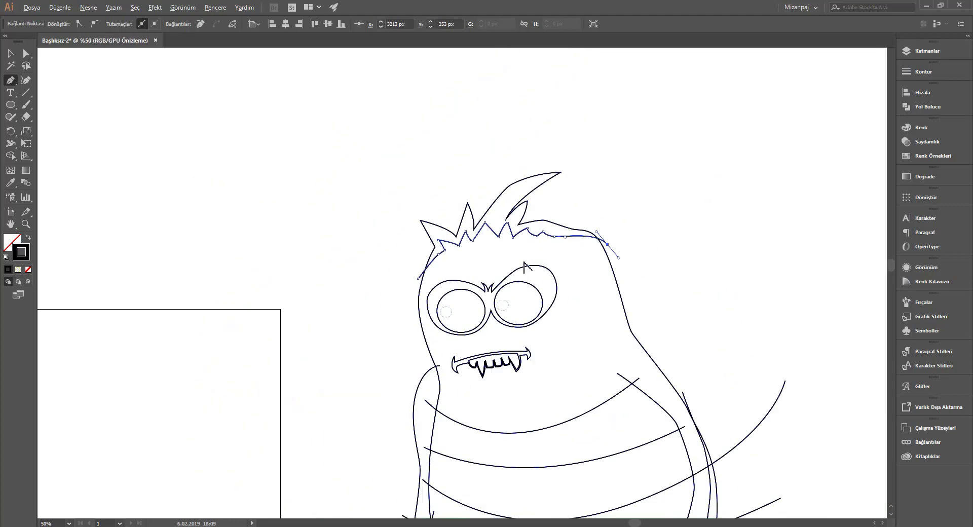
pyautogui.scroll(1, 582, 406)
pyautogui.scroll(2, 623, 261)
pyautogui.click(526, 294)
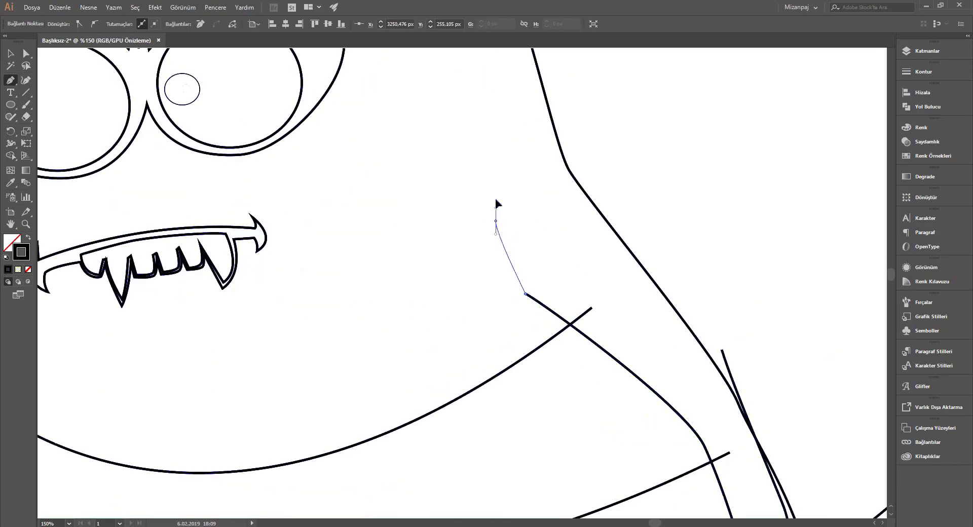
pyautogui.moveTo(495, 221); pyautogui.dragTo(511, 155)
pyautogui.click(601, 118)
pyautogui.scroll(-2, 642, 188)
pyautogui.scroll(-1, 679, 375)
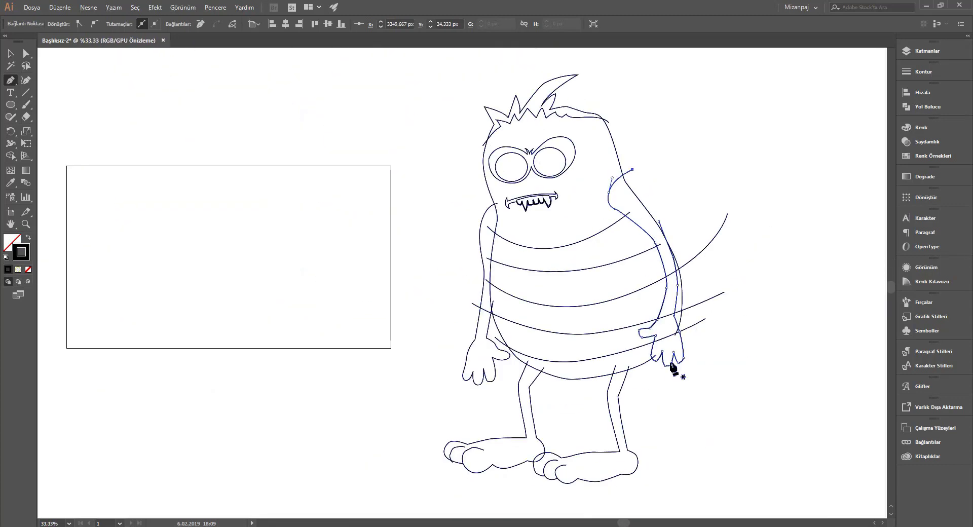
pyautogui.press('v')
pyautogui.click(699, 373)
pyautogui.hscroll(2, 418, 403)
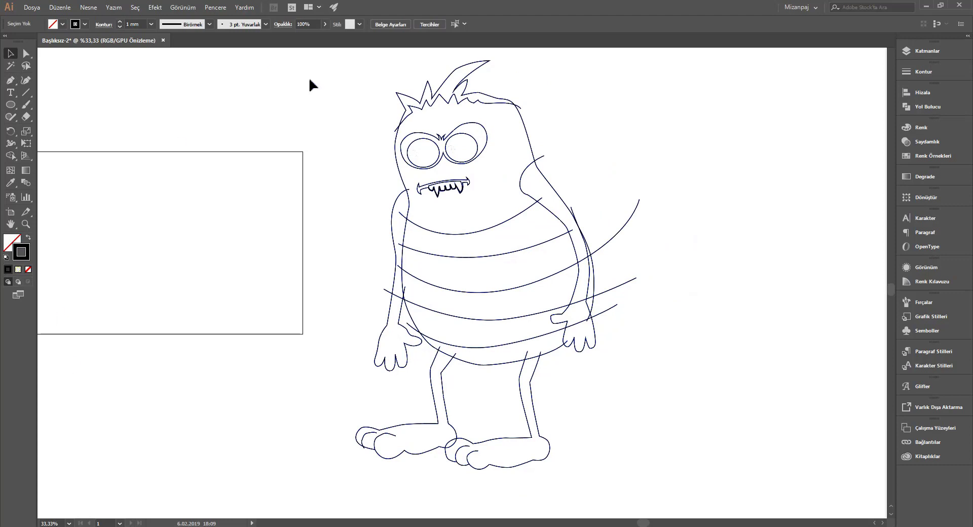
# Step: Marquee-select the monster drawing and drag it onto the artboard, fitting the artboard in view
pyautogui.moveTo(310, 85)
pyautogui.mouseDown()
pyautogui.moveTo(624, 429)
pyautogui.moveTo(502, 308)
pyautogui.moveTo(317, 202)
pyautogui.moveTo(552, 306)
pyautogui.mouseUp()
pyautogui.moveTo(616, 255); pyautogui.dragTo(365, 330)
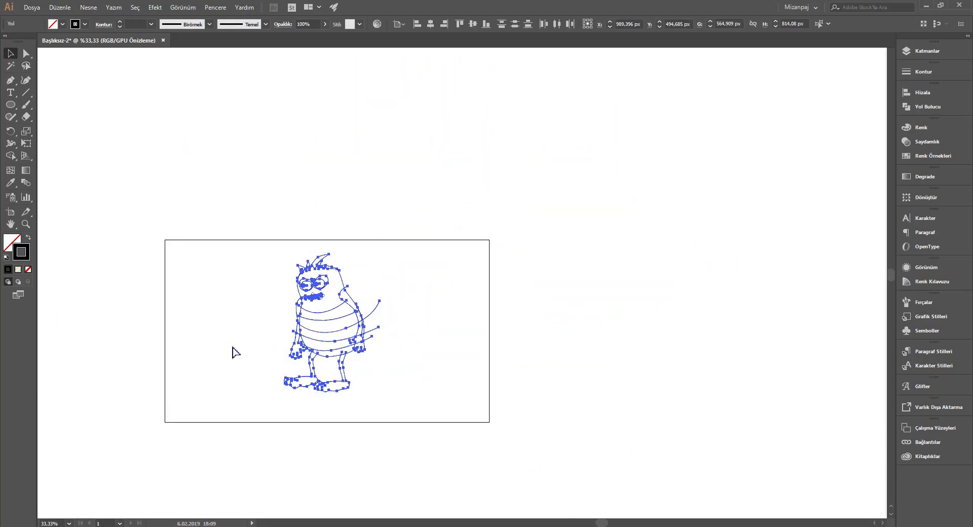
pyautogui.hotkey('ctrl', '0')
pyautogui.click(651, 195)
# Step: Check the legs and head in view, then select every path with Ctrl+A
pyautogui.scroll(3, 471, 161)
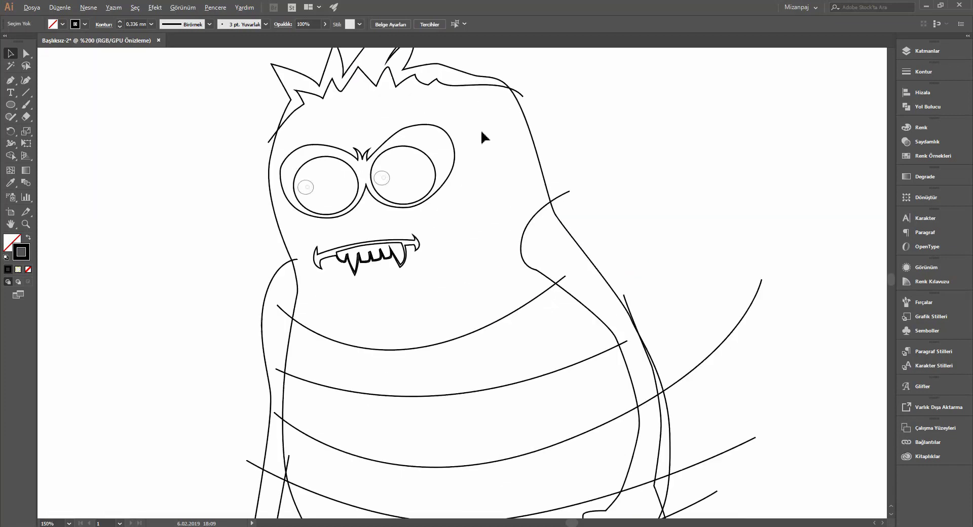
pyautogui.scroll(1, 482, 136)
pyautogui.scroll(-2, 482, 136)
pyautogui.scroll(-2, 482, 136)
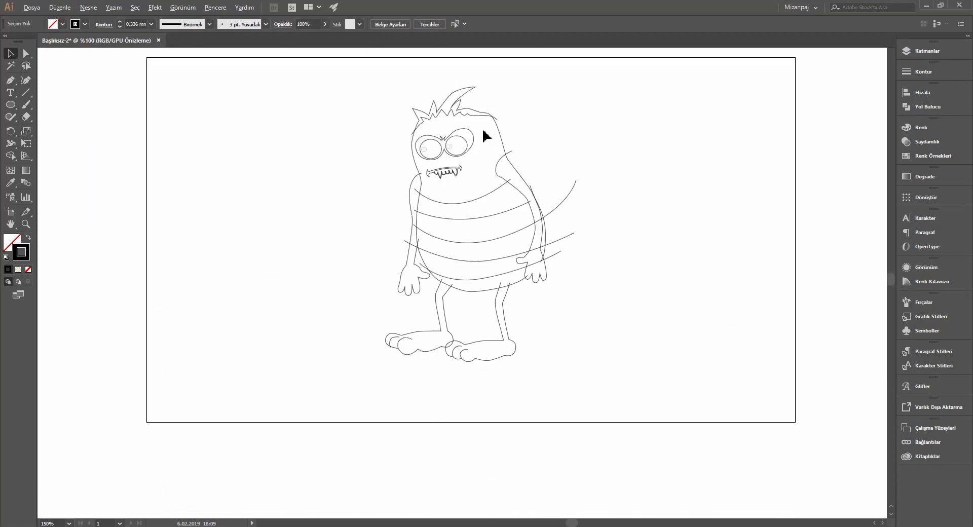
pyautogui.scroll(1, 482, 136)
pyautogui.moveTo(635, 181)
pyautogui.mouseDown()
pyautogui.moveTo(637, 292)
pyautogui.moveTo(692, 296)
pyautogui.moveTo(630, 304)
pyautogui.moveTo(577, 144)
pyautogui.moveTo(607, 357)
pyautogui.mouseUp()
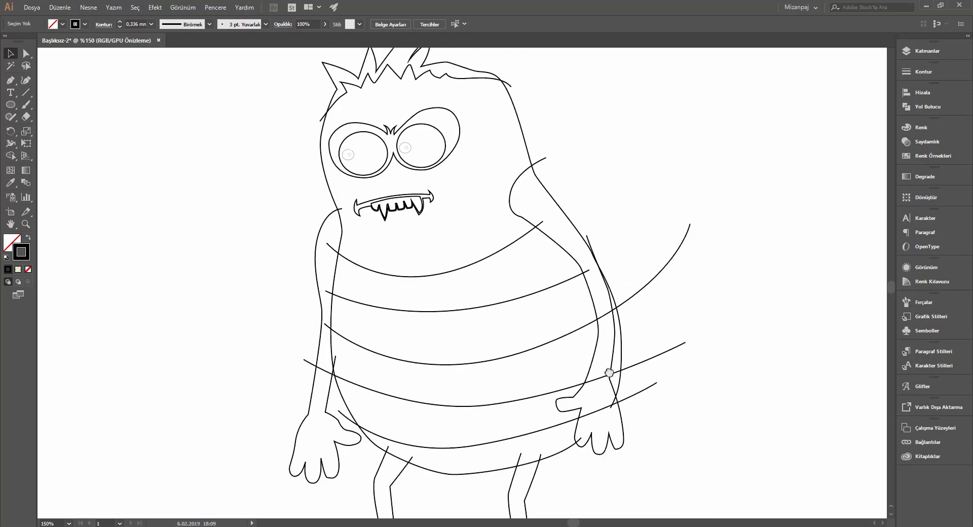
pyautogui.moveTo(512, 179); pyautogui.dragTo(525, 274)
pyautogui.scroll(1, 456, 226)
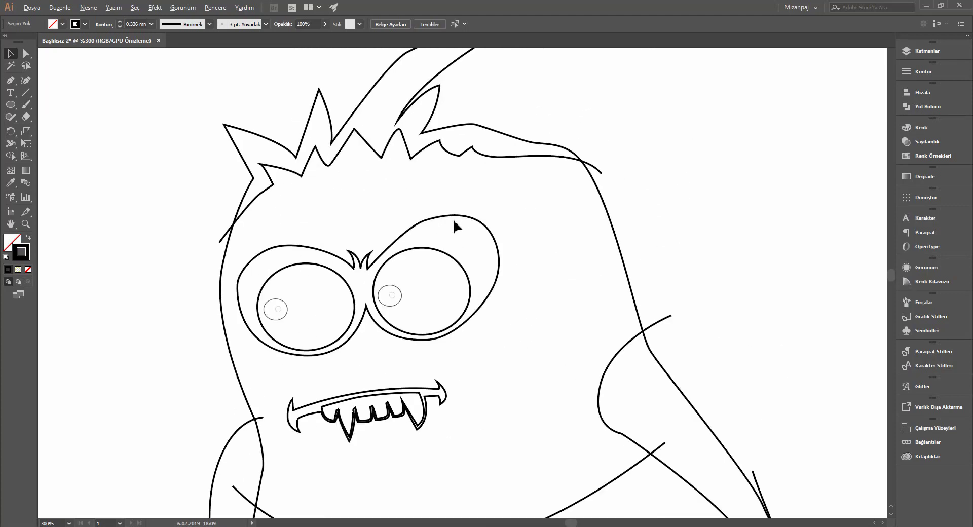
pyautogui.scroll(-1, 452, 218)
pyautogui.hotkey('ctrl', 'a')
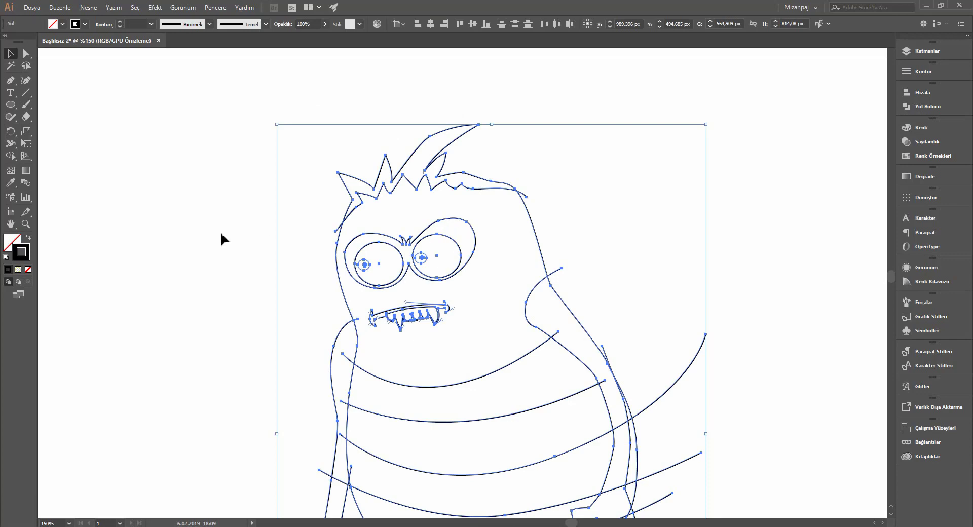
# Step: With the Shape Builder, trim the two stray stripe ends poking past the arms
pyautogui.click(11, 157)
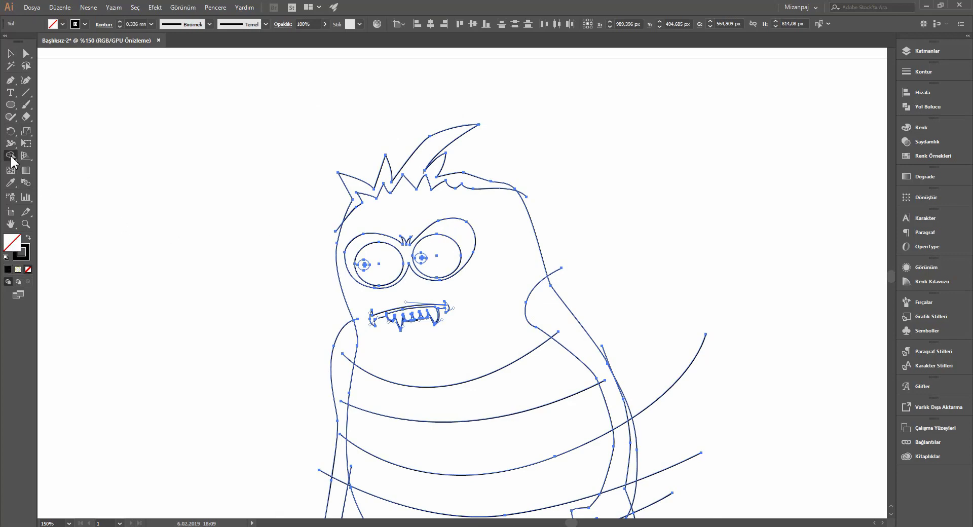
pyautogui.scroll(2, 436, 197)
pyautogui.scroll(1, 593, 213)
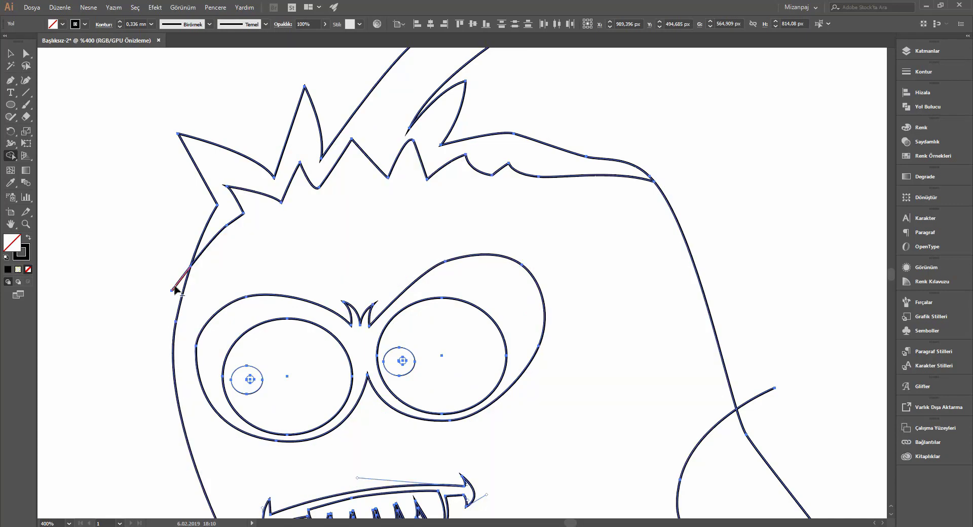
pyautogui.moveTo(508, 343); pyautogui.dragTo(553, 219)
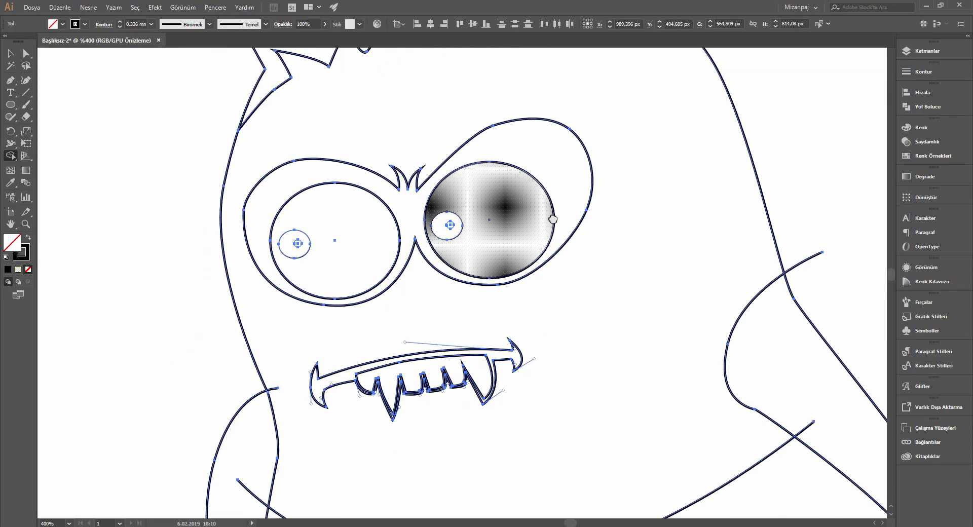
pyautogui.scroll(-1, 565, 245)
pyautogui.scroll(-2, 534, 308)
pyautogui.scroll(-2, 536, 303)
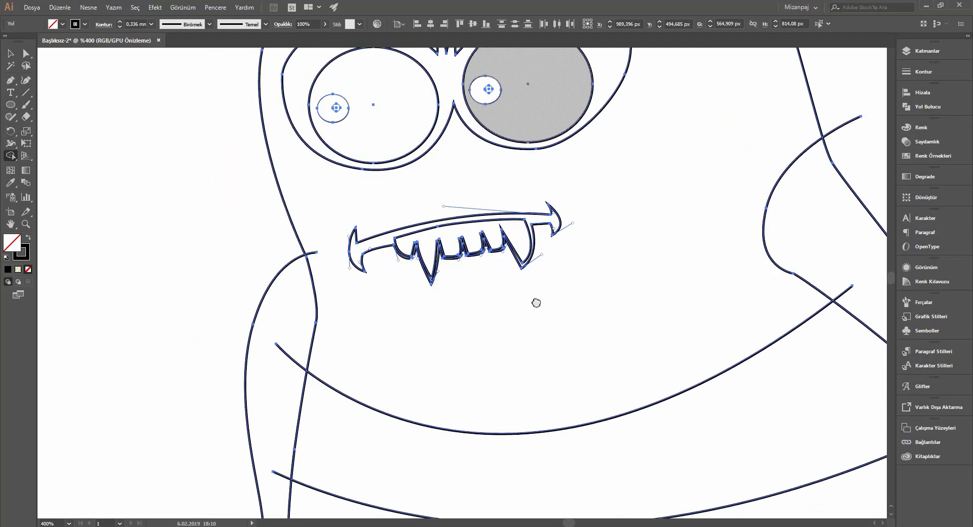
pyautogui.moveTo(536, 303); pyautogui.dragTo(536, 235)
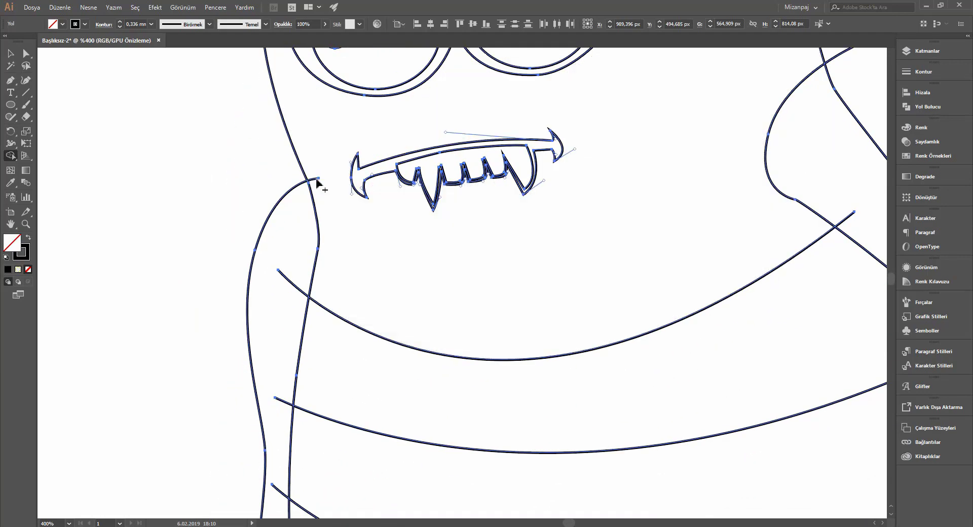
pyautogui.keyDown('alt'); pyautogui.click(294, 288); pyautogui.keyUp('alt')
pyautogui.moveTo(435, 368); pyautogui.dragTo(552, 161)
pyautogui.scroll(-5, 552, 161)
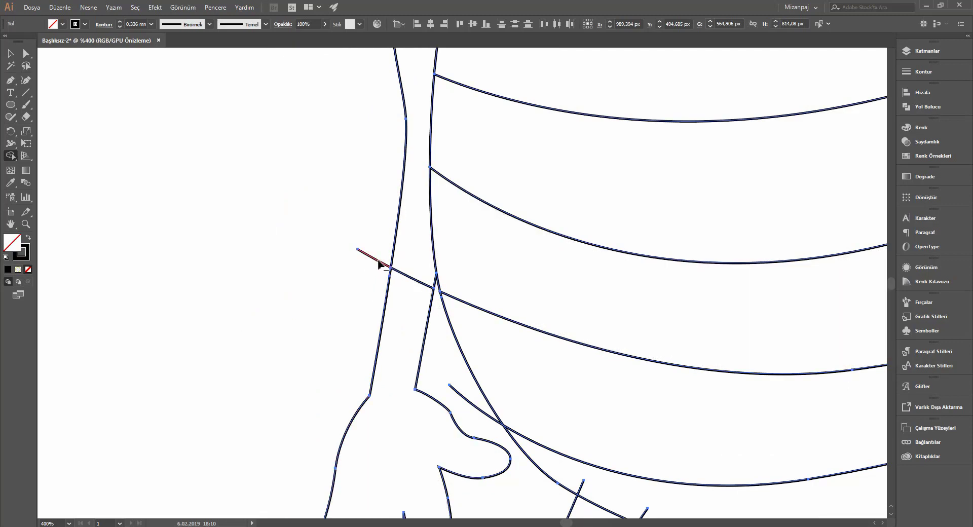
pyautogui.keyDown('alt'); pyautogui.click(409, 278); pyautogui.keyUp('alt')
# Step: Delete the four leg-line stubs crossing the belly band and the belt curve
pyautogui.moveTo(565, 406); pyautogui.dragTo(404, 135)
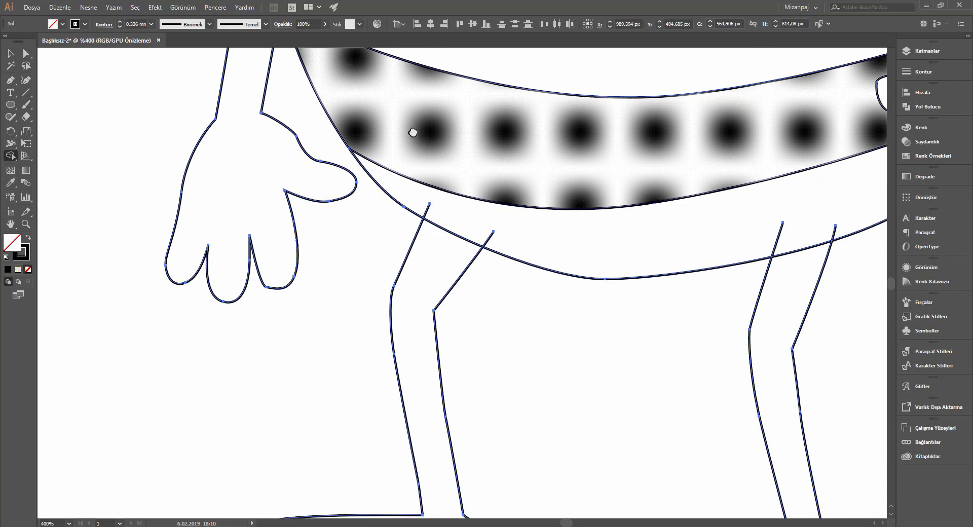
pyautogui.keyDown('alt'); pyautogui.click(412, 210); pyautogui.keyUp('alt')
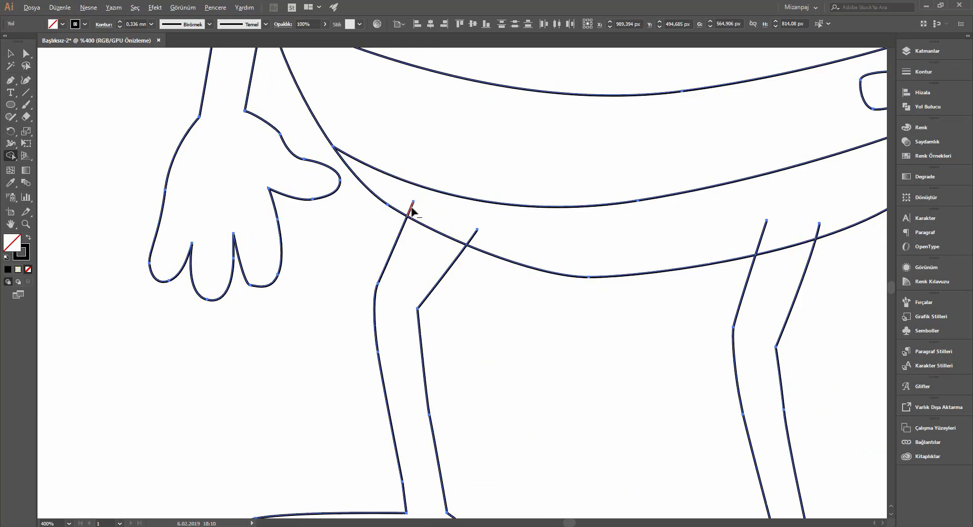
pyautogui.keyDown('alt'); pyautogui.click(476, 236); pyautogui.keyUp('alt')
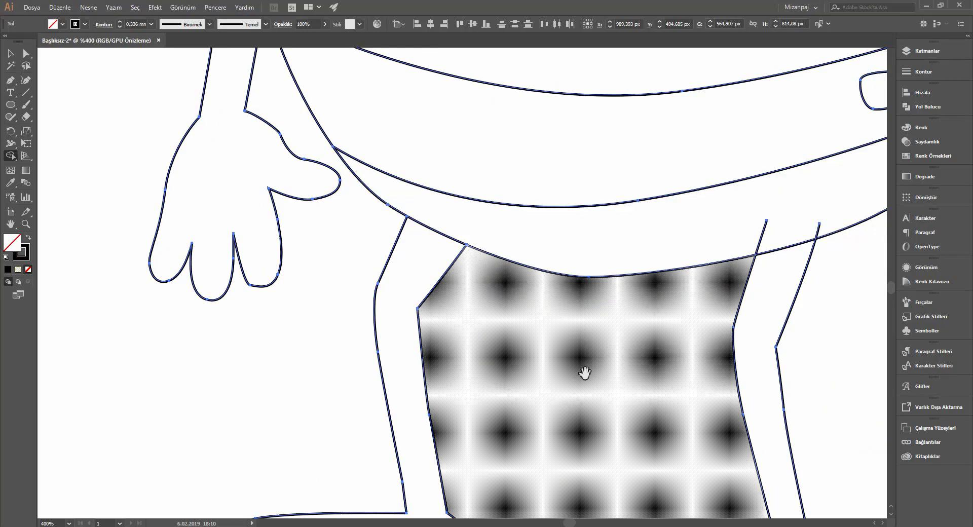
pyautogui.moveTo(585, 372); pyautogui.dragTo(602, 159)
pyautogui.moveTo(584, 267); pyautogui.dragTo(573, 220)
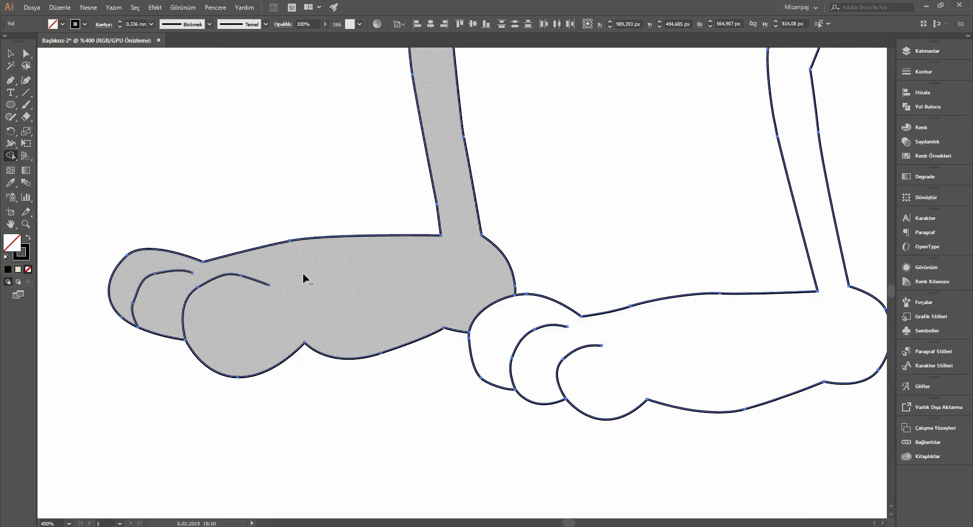
pyautogui.moveTo(539, 341); pyautogui.dragTo(294, 331)
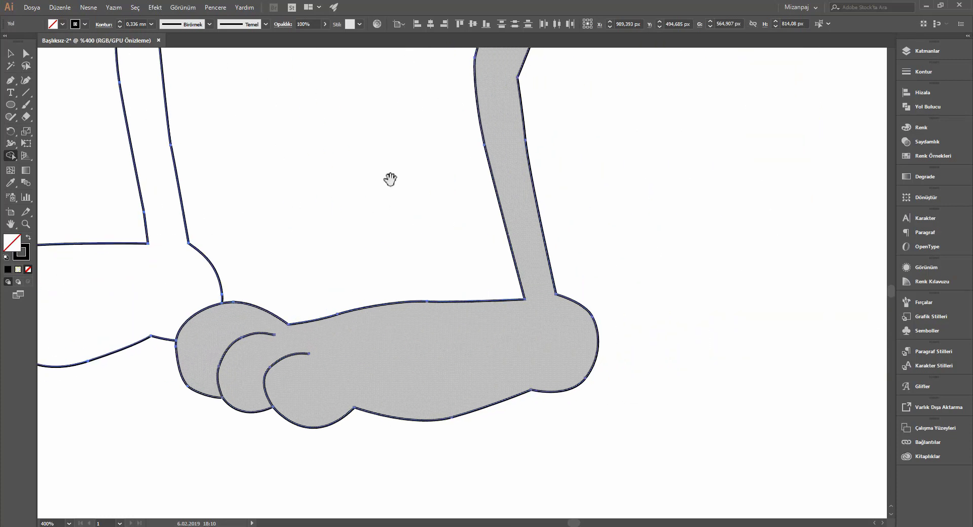
pyautogui.moveTo(390, 179); pyautogui.dragTo(394, 363)
pyautogui.moveTo(433, 151); pyautogui.dragTo(437, 319)
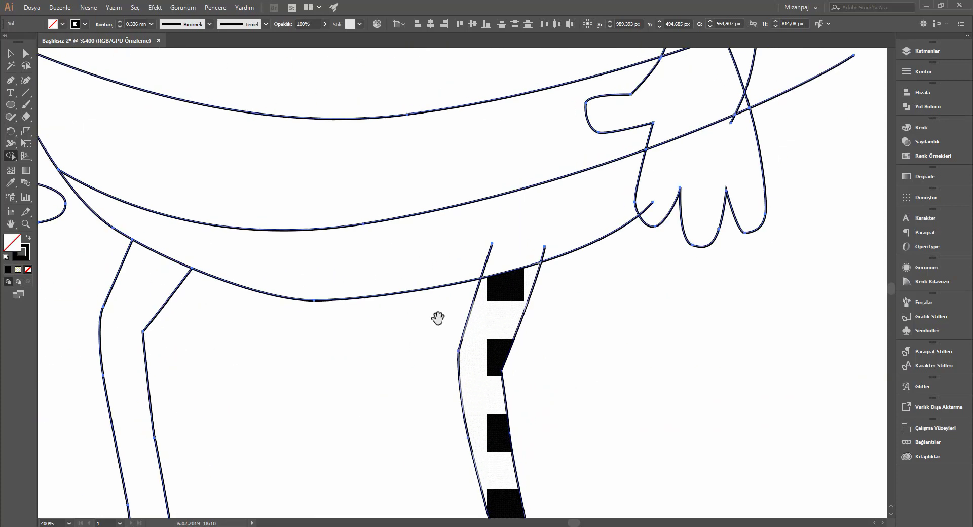
pyautogui.keyDown('alt'); pyautogui.click(485, 266); pyautogui.keyUp('alt')
pyautogui.keyDown('alt'); pyautogui.click(542, 254); pyautogui.keyUp('alt')
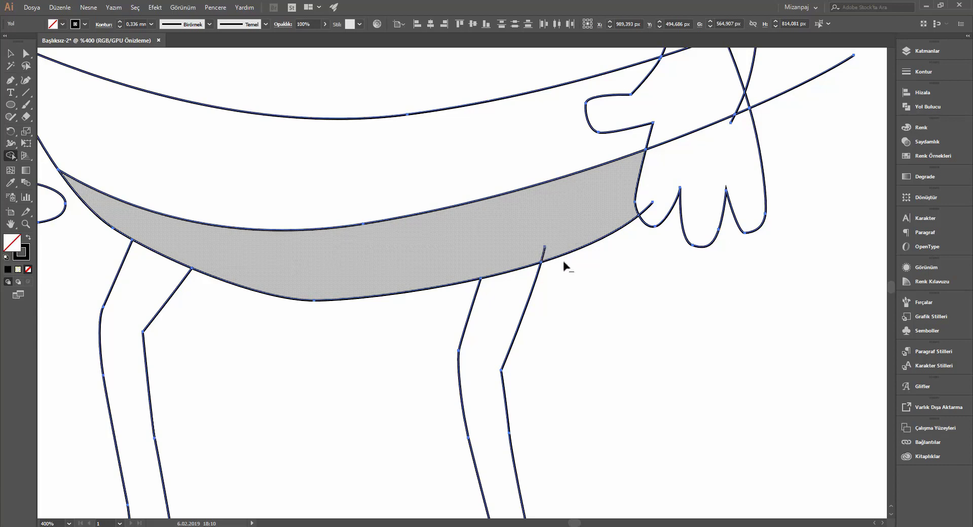
# Step: Merge fingers, palm and upper arm into one shape, deleting stray hand and belt lines
pyautogui.moveTo(701, 171); pyautogui.dragTo(560, 331)
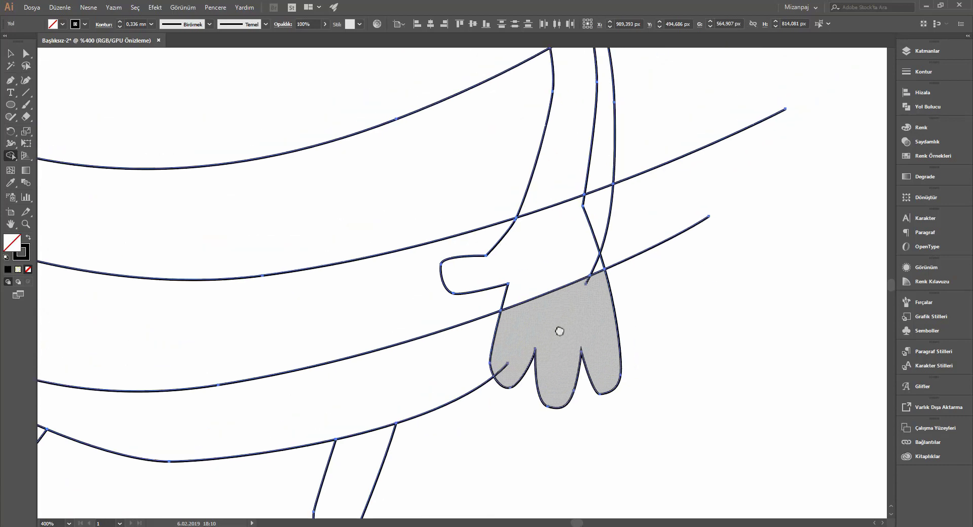
pyautogui.keyDown('alt'); pyautogui.click(506, 371); pyautogui.keyUp('alt')
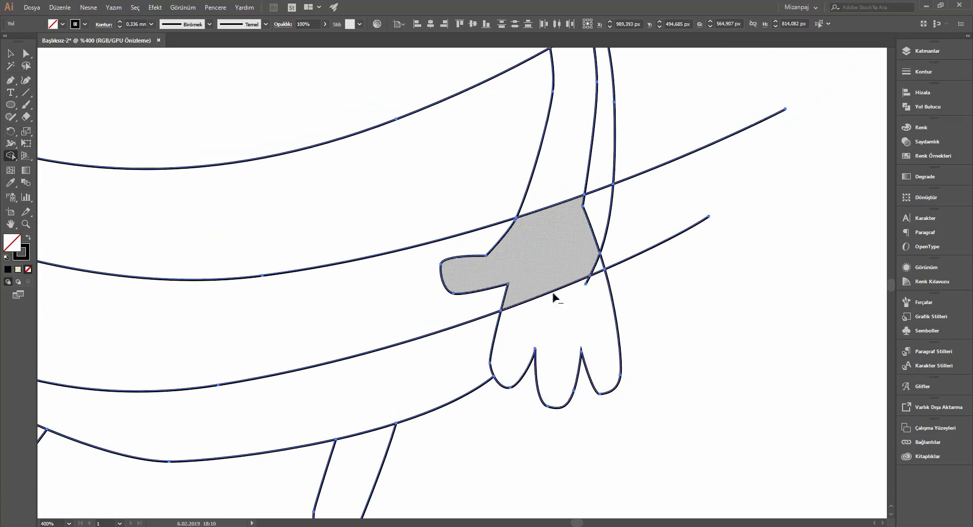
pyautogui.moveTo(543, 345); pyautogui.dragTo(561, 167)
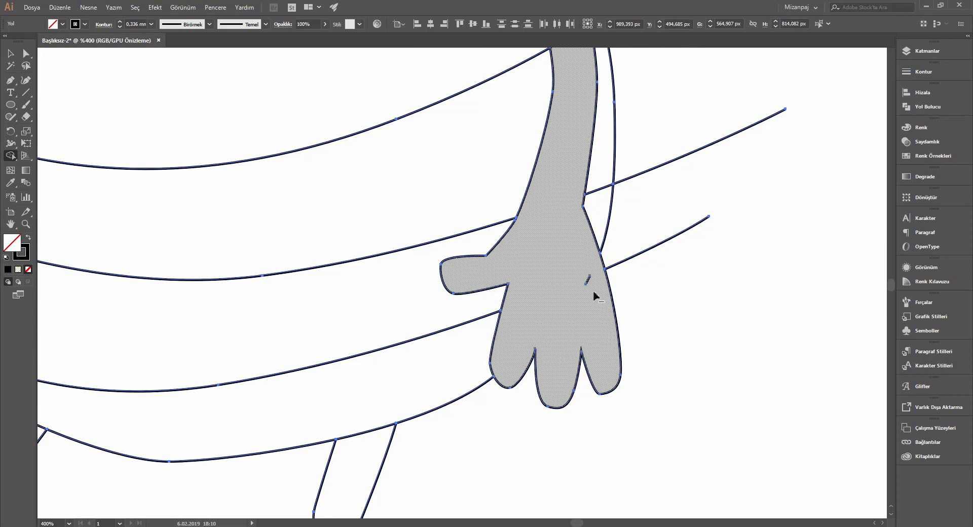
pyautogui.keyDown('alt'); pyautogui.click(592, 277); pyautogui.keyUp('alt')
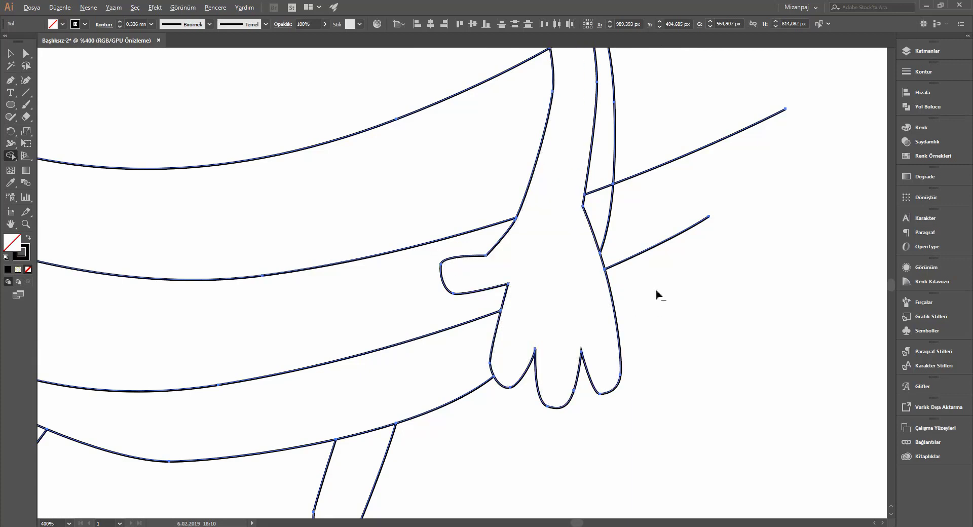
pyautogui.moveTo(642, 239); pyautogui.dragTo(644, 246)
pyautogui.moveTo(646, 153); pyautogui.dragTo(642, 159)
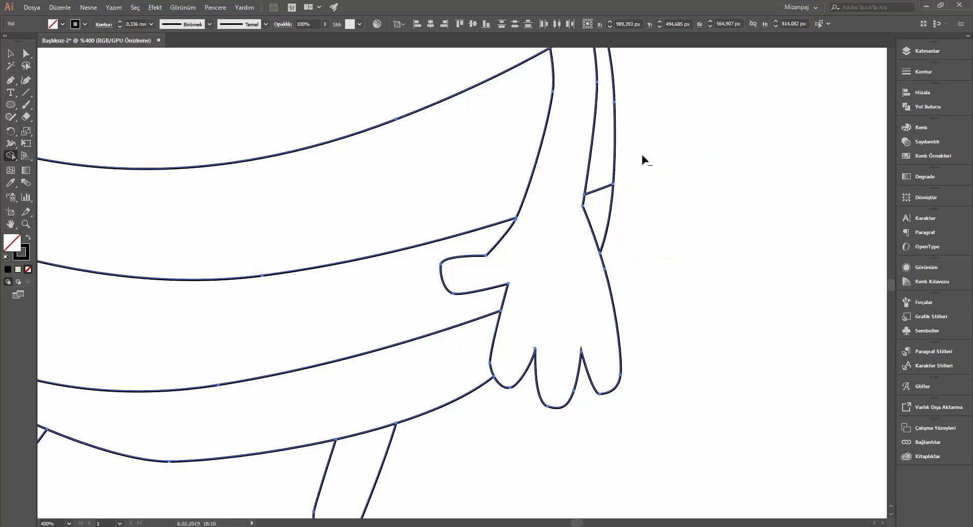
# Step: Combine the long band's pieces, removing its outer curve and a short stub poking in
pyautogui.scroll(3, 665, 237)
pyautogui.scroll(2, 637, 285)
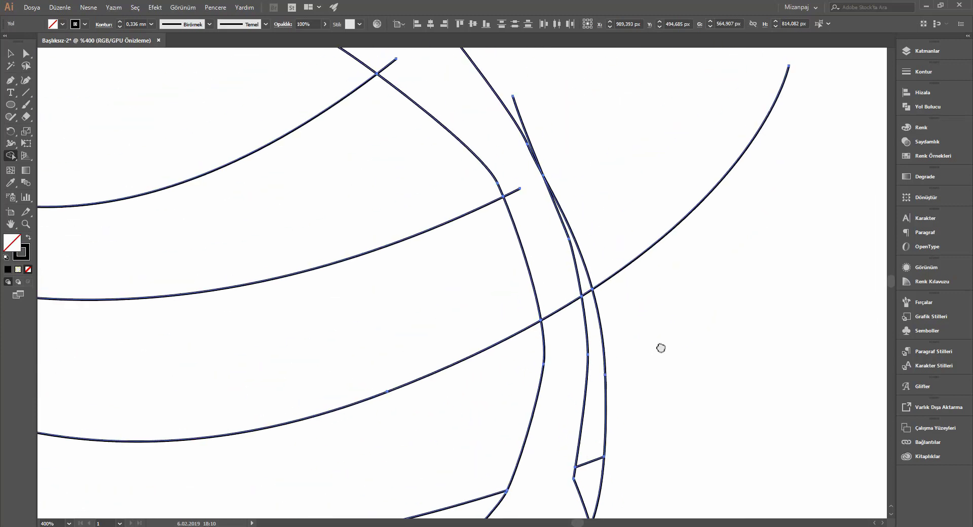
pyautogui.moveTo(586, 347)
pyautogui.mouseDown()
pyautogui.moveTo(557, 264)
pyautogui.moveTo(585, 268)
pyautogui.mouseUp()
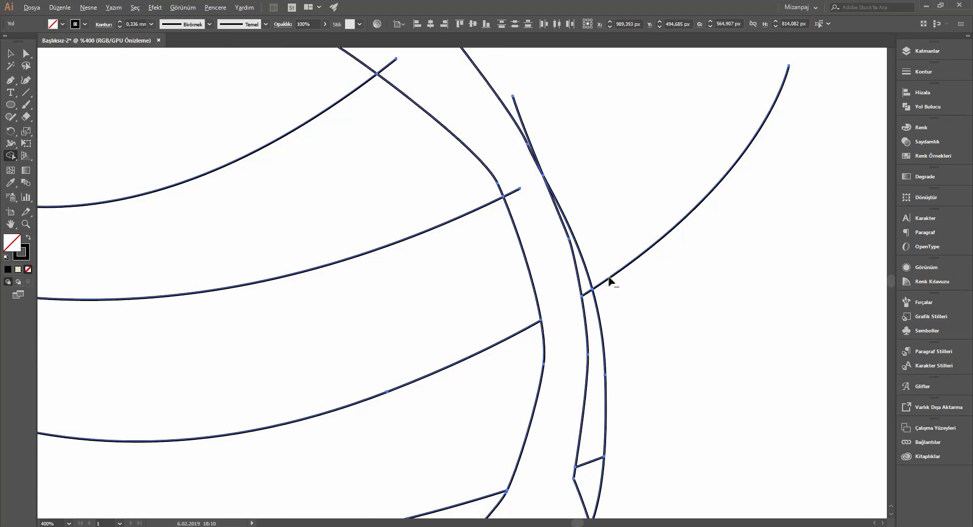
pyautogui.keyDown('alt'); pyautogui.click(622, 252); pyautogui.keyUp('alt')
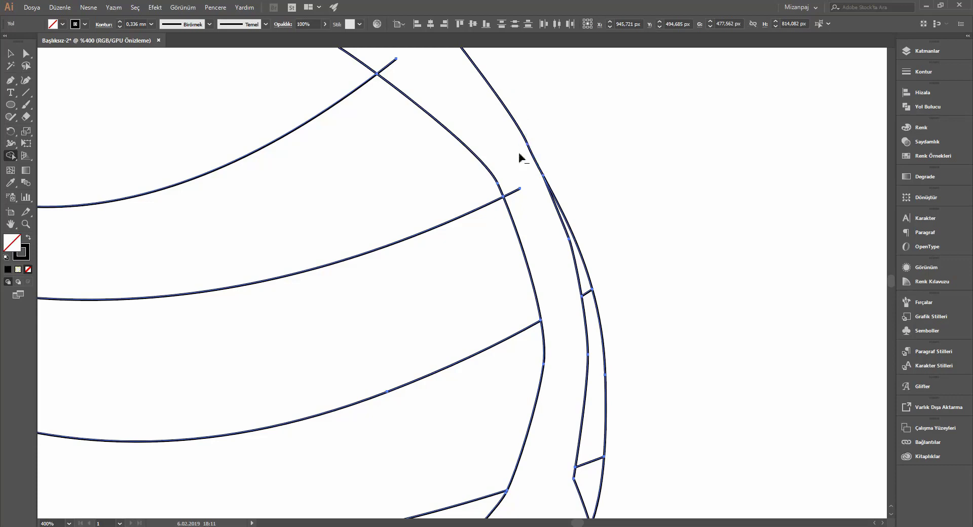
pyautogui.keyDown('alt'); pyautogui.click(513, 192); pyautogui.keyUp('alt')
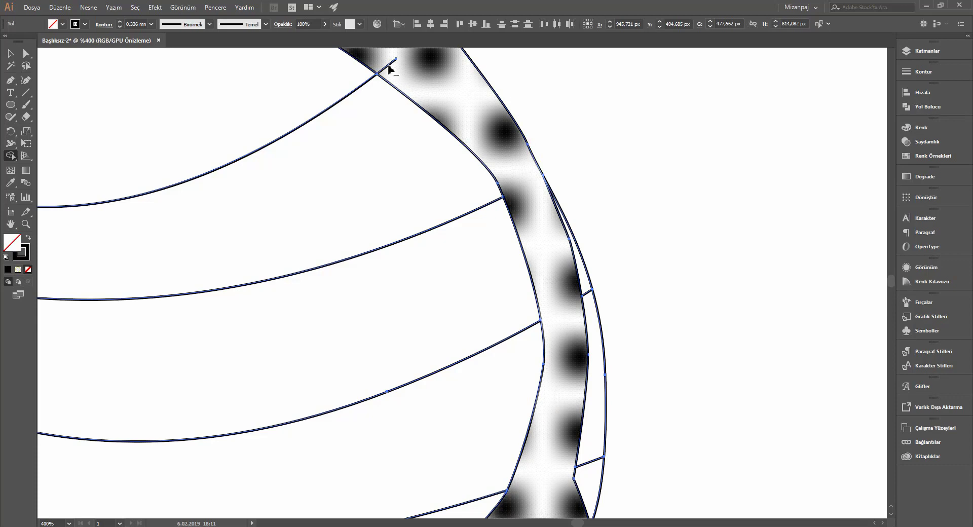
pyautogui.scroll(10, 507, 177)
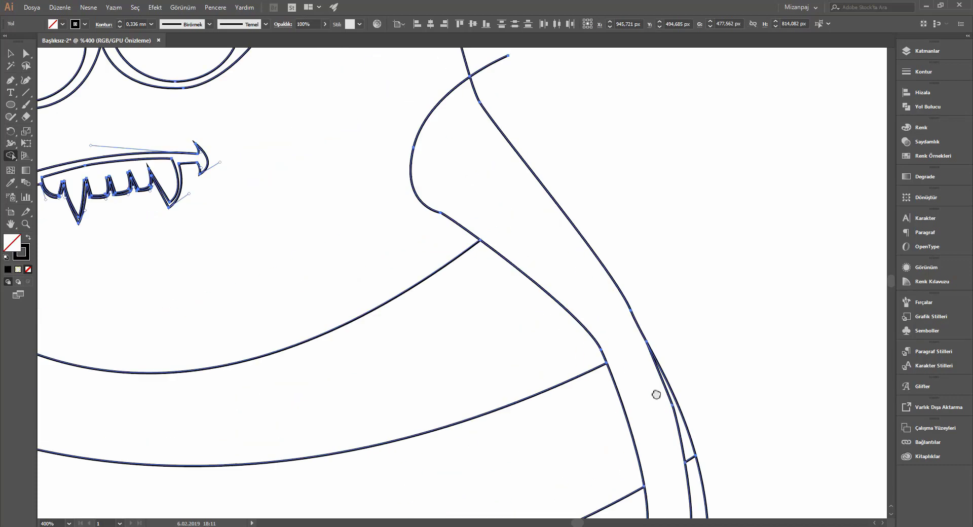
pyautogui.scroll(5, 654, 394)
pyautogui.scroll(3, 586, 280)
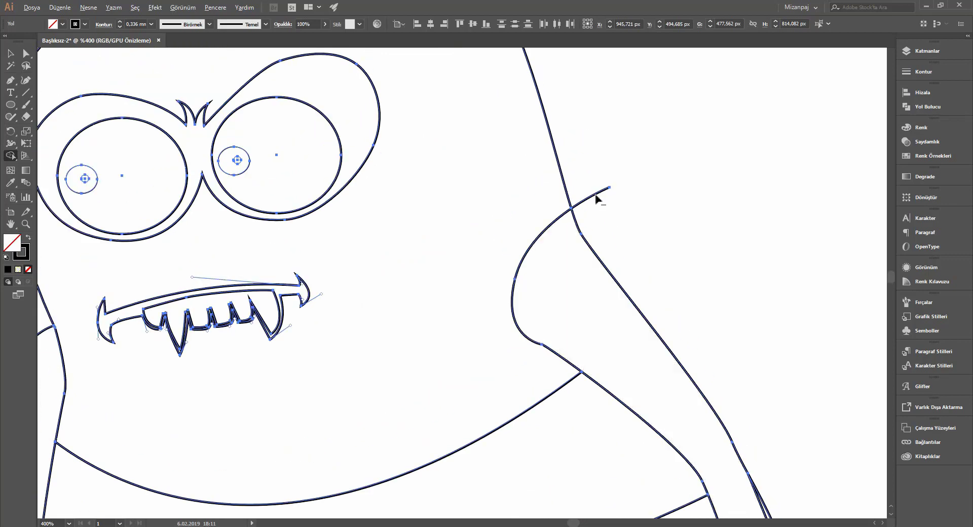
pyautogui.scroll(-2, 598, 218)
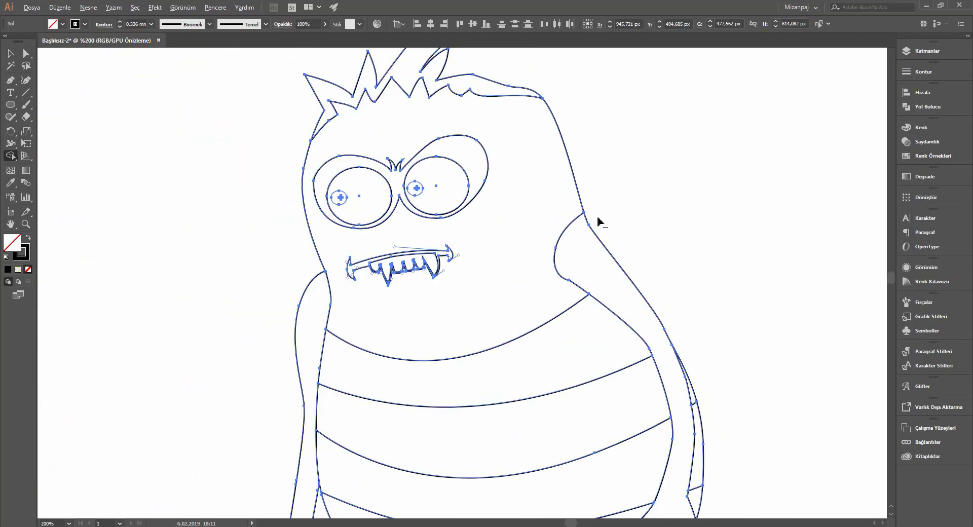
pyautogui.scroll(-2, 597, 218)
pyautogui.scroll(-2, 658, 330)
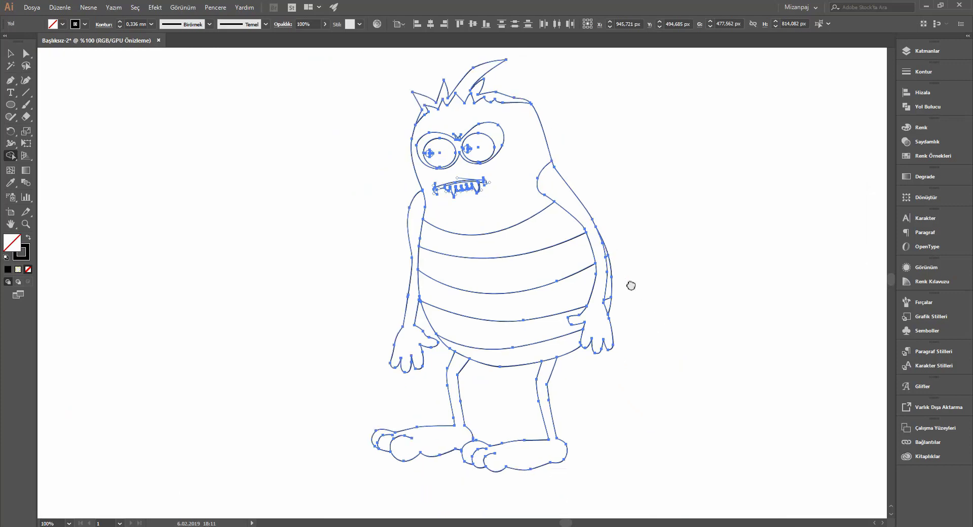
pyautogui.hscroll(2, 631, 284)
# Step: Clear the selection, marquee-select all the monster's paths, and zoom in on the face
pyautogui.press('v')
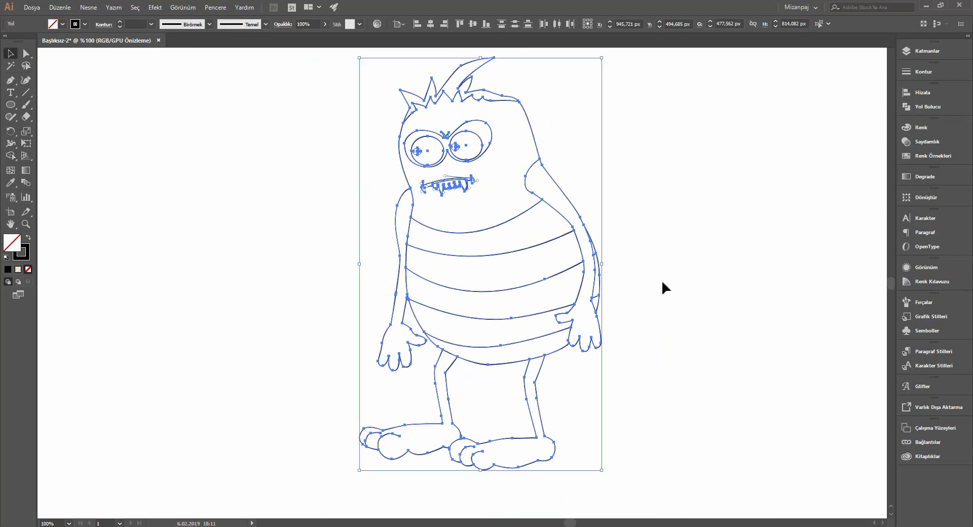
pyautogui.click(661, 281)
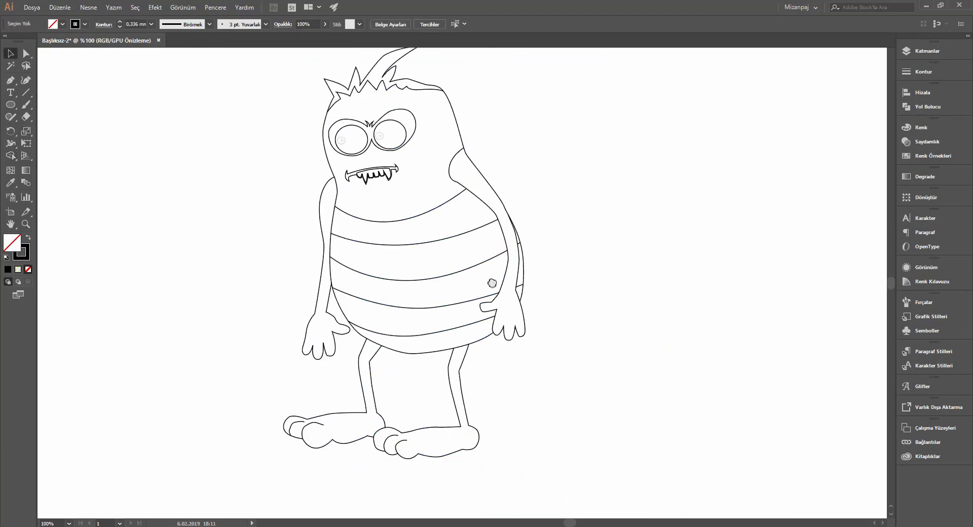
pyautogui.moveTo(570, 278); pyautogui.dragTo(551, 315)
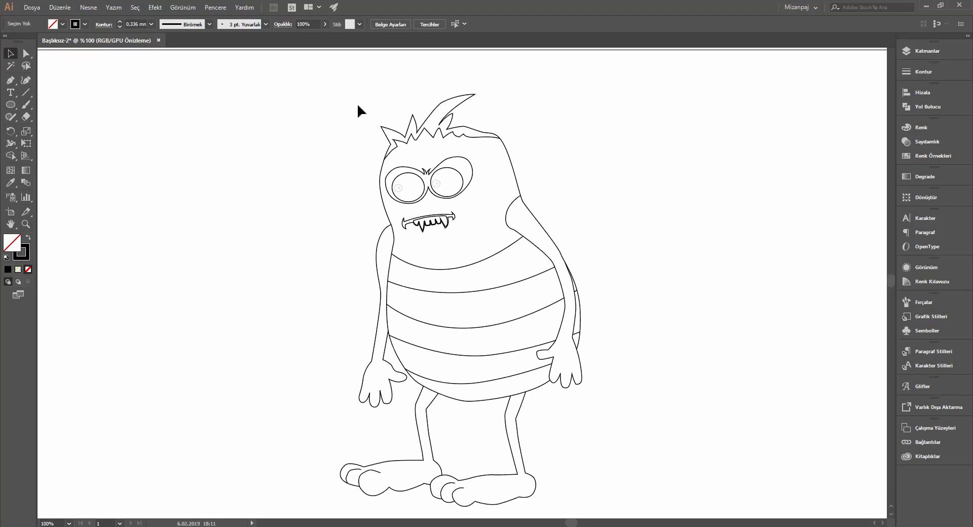
pyautogui.moveTo(327, 84); pyautogui.dragTo(613, 510)
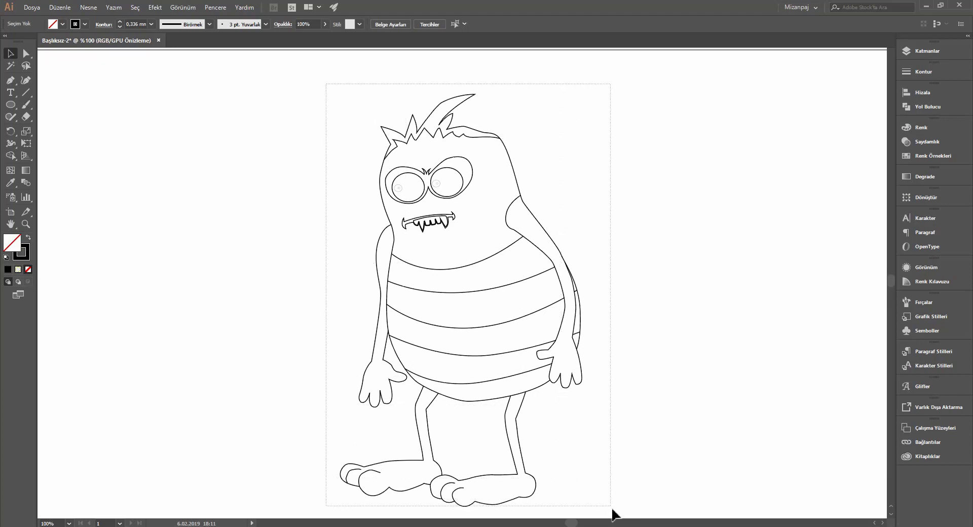
pyautogui.scroll(1, 441, 156)
pyautogui.scroll(1, 425, 238)
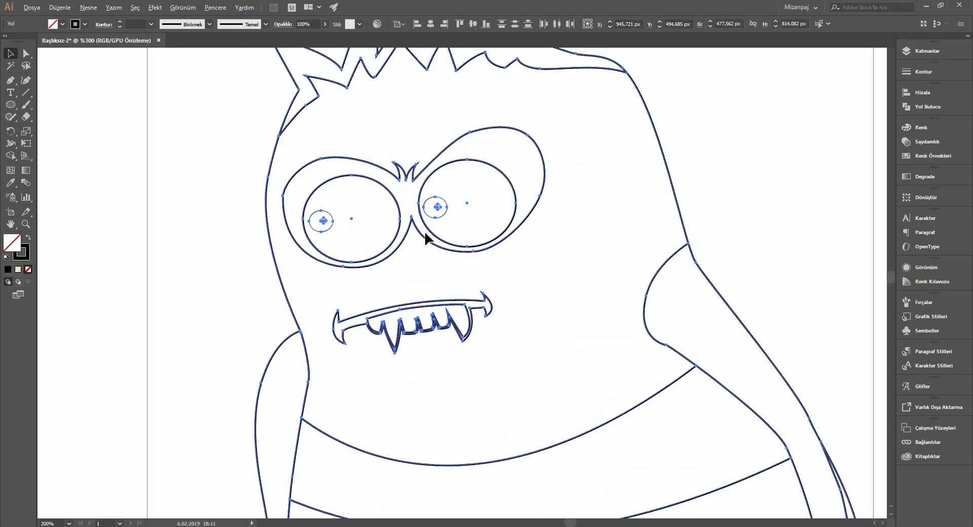
pyautogui.scroll(1, 380, 222)
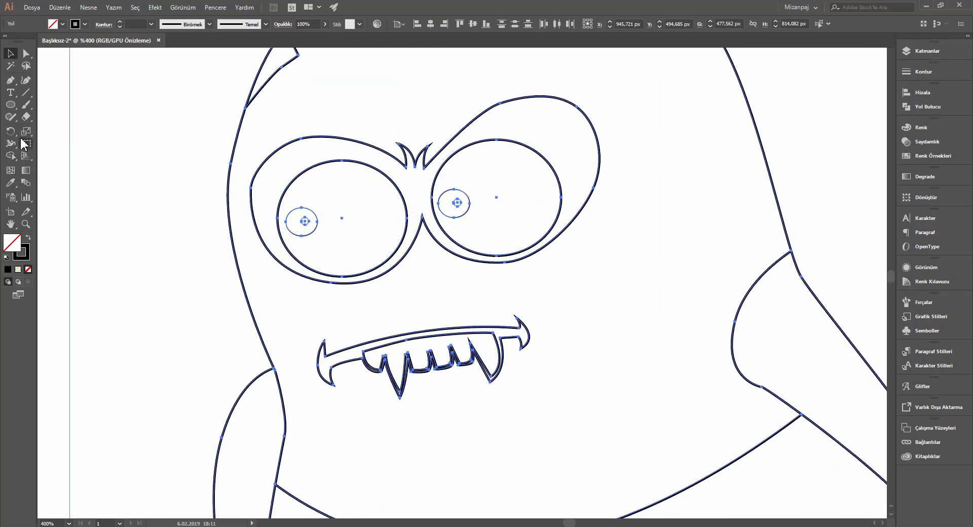
# Step: Switch to the Live Paint Bucket with black as the fill colour
pyautogui.moveTo(10, 156); pyautogui.dragTo(61, 169)
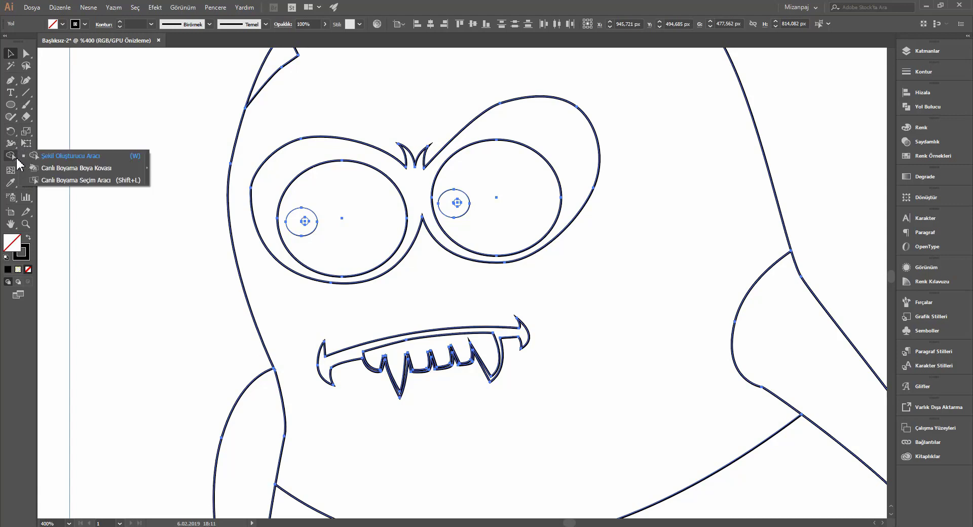
pyautogui.click(917, 134)
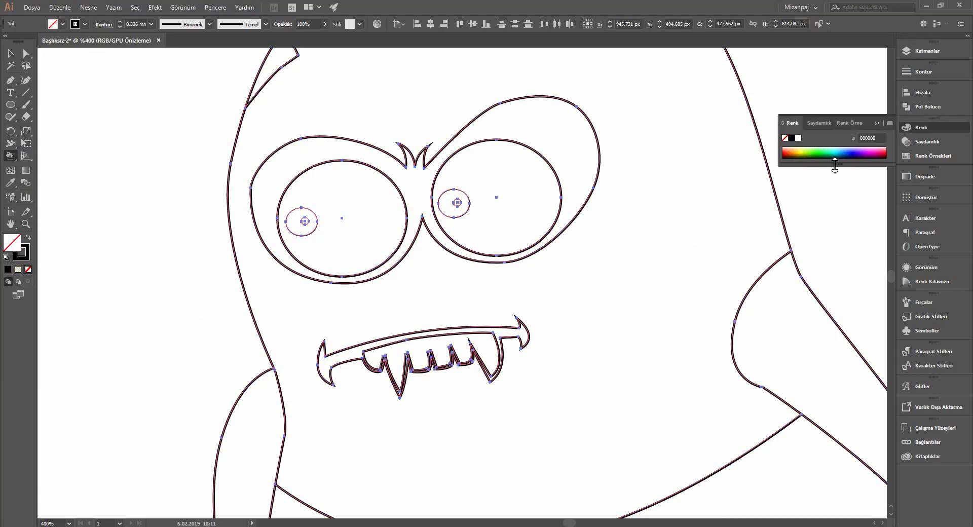
pyautogui.moveTo(834, 164); pyautogui.dragTo(851, 332)
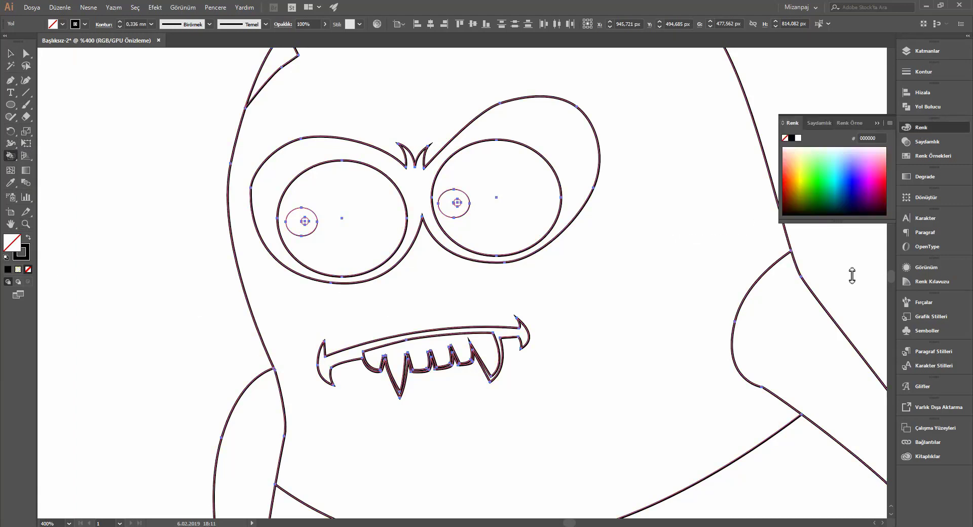
pyautogui.click(791, 139)
# Step: Paint both pupils and the mask around the eyes black
pyautogui.click(449, 206)
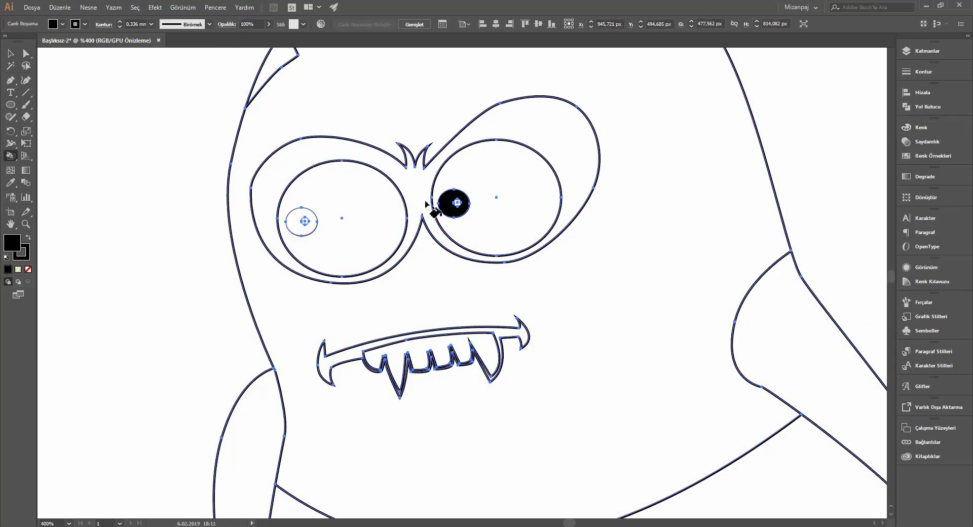
pyautogui.click(297, 226)
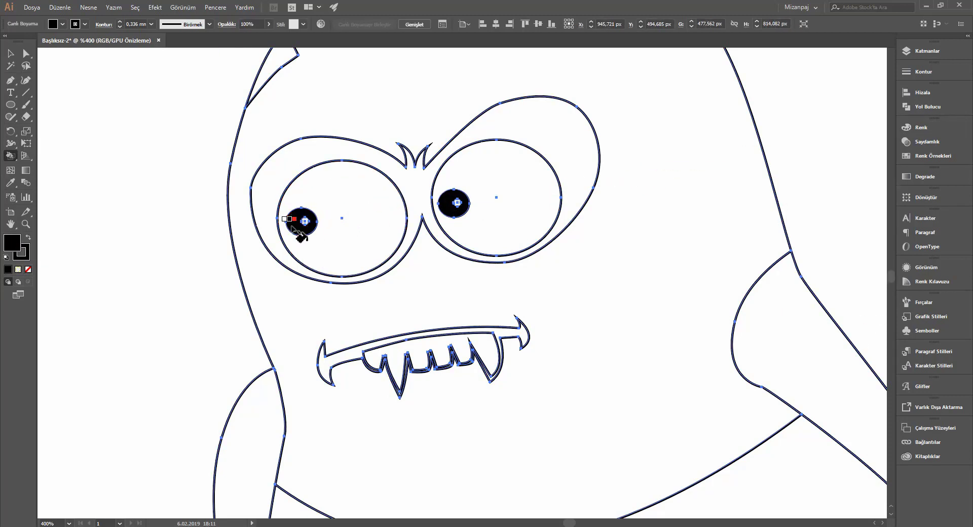
pyautogui.click(290, 173)
pyautogui.moveTo(564, 277); pyautogui.dragTo(573, 218)
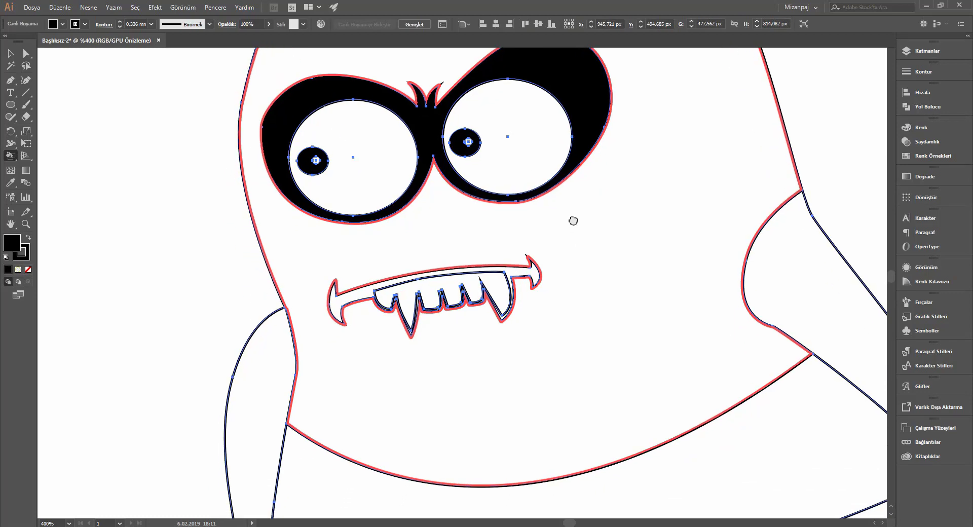
pyautogui.moveTo(649, 156); pyautogui.dragTo(577, 214)
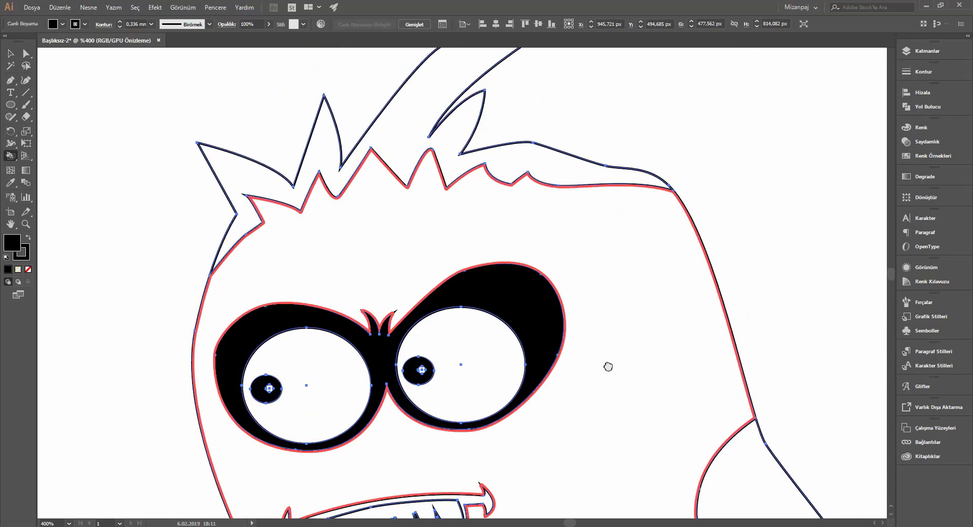
pyautogui.scroll(-2, 580, 215)
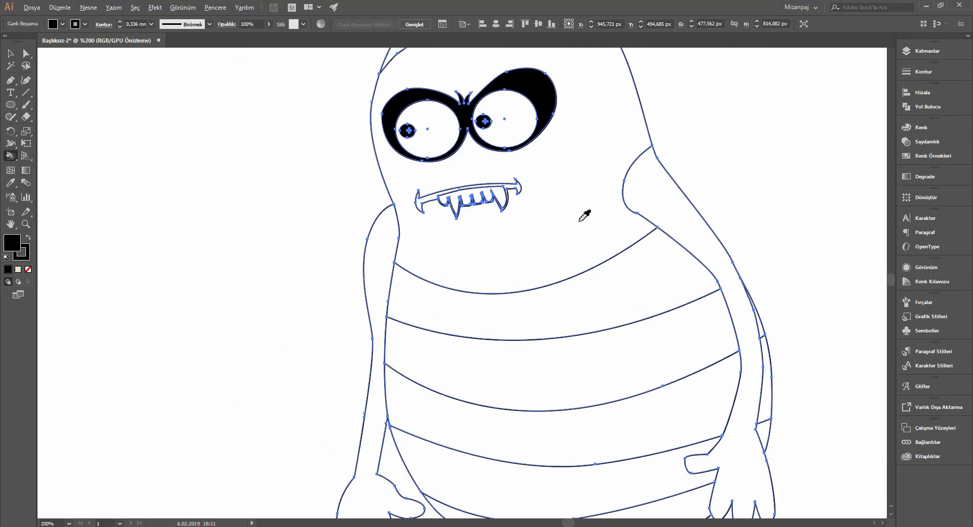
pyautogui.scroll(1, 580, 215)
pyautogui.moveTo(604, 176)
pyautogui.mouseDown()
pyautogui.moveTo(547, 363)
pyautogui.moveTo(615, 354)
pyautogui.moveTo(628, 337)
pyautogui.mouseUp()
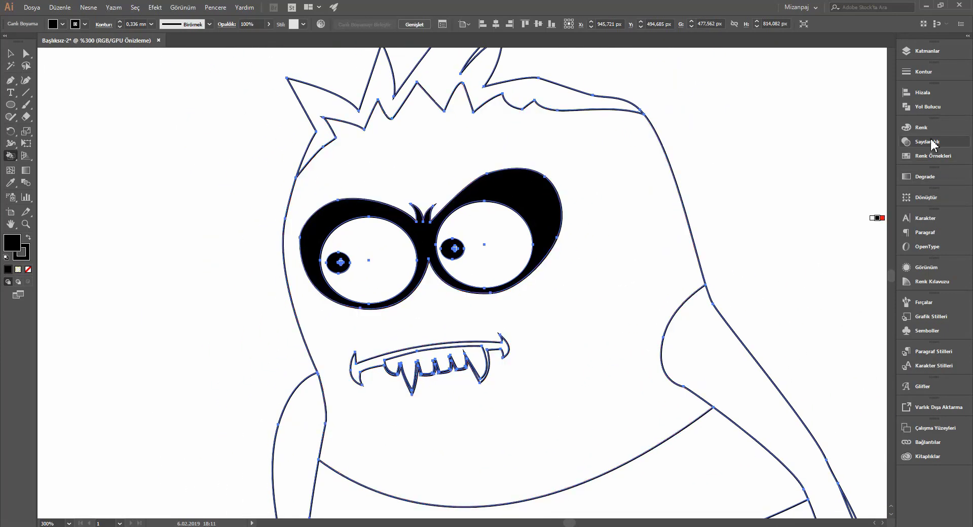
# Step: Set the fill to bright green 1AFF25 and paint the monster's head
pyautogui.click(917, 157)
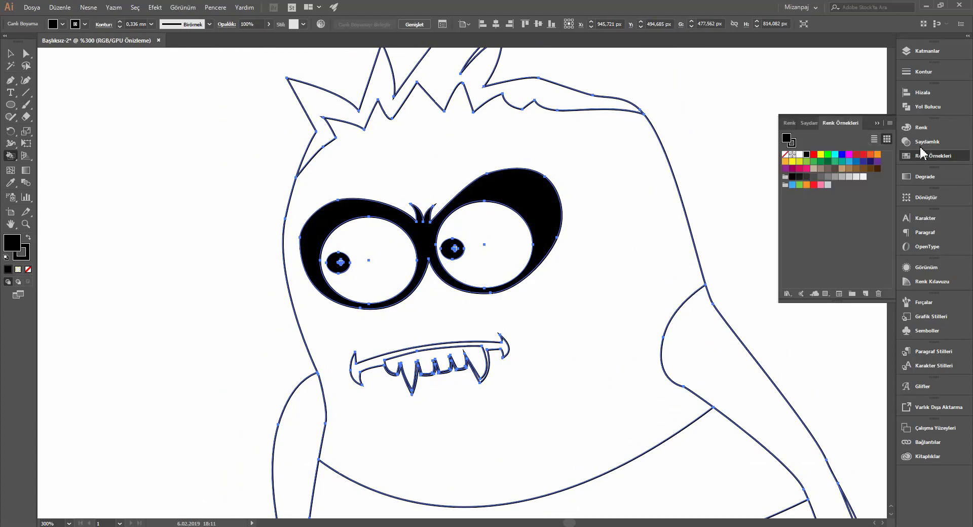
pyautogui.click(920, 131)
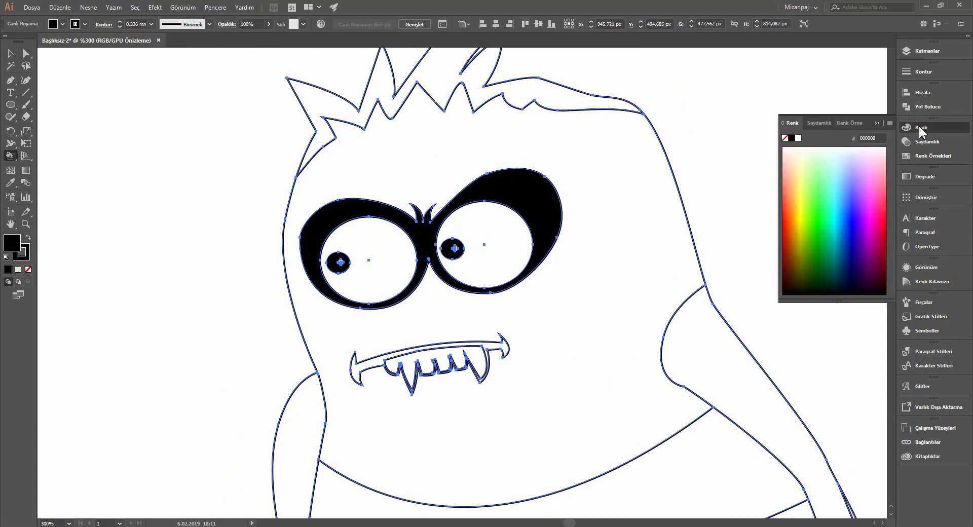
pyautogui.click(818, 213)
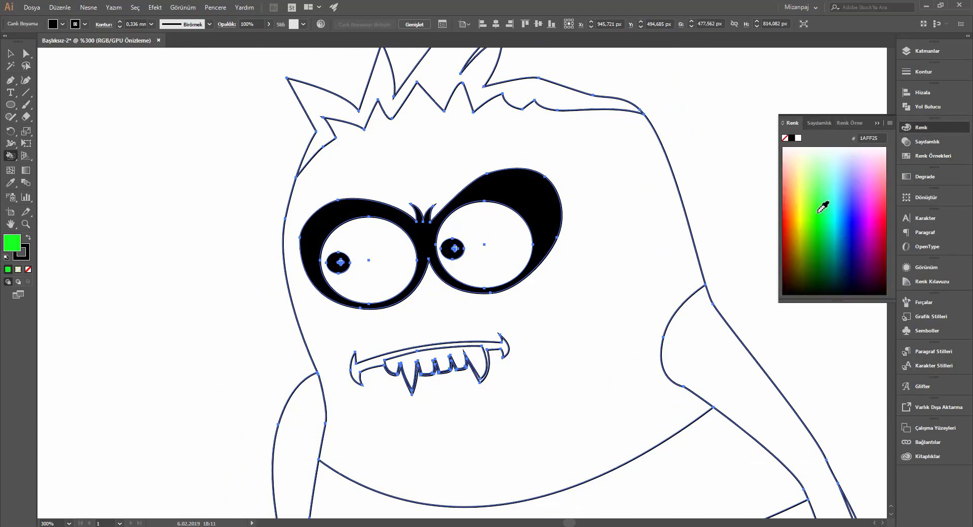
pyautogui.click(641, 221)
pyautogui.moveTo(619, 245)
pyautogui.mouseDown()
pyautogui.moveTo(597, 299)
pyautogui.moveTo(597, 414)
pyautogui.moveTo(605, 240)
pyautogui.mouseUp()
# Step: Paint the upper and lower belly stripes the same bright green
pyautogui.scroll(-3, 605, 240)
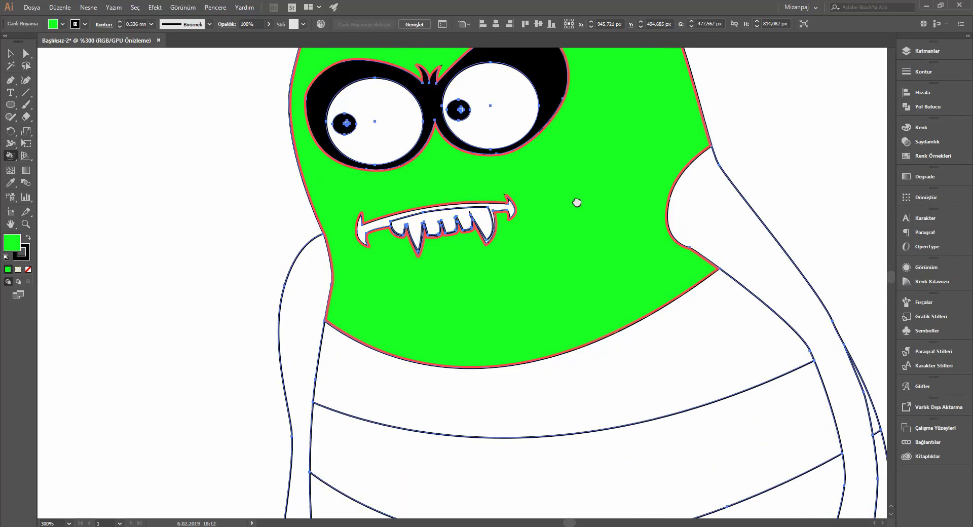
pyautogui.scroll(-2, 576, 202)
pyautogui.scroll(-1, 573, 167)
pyautogui.click(579, 326)
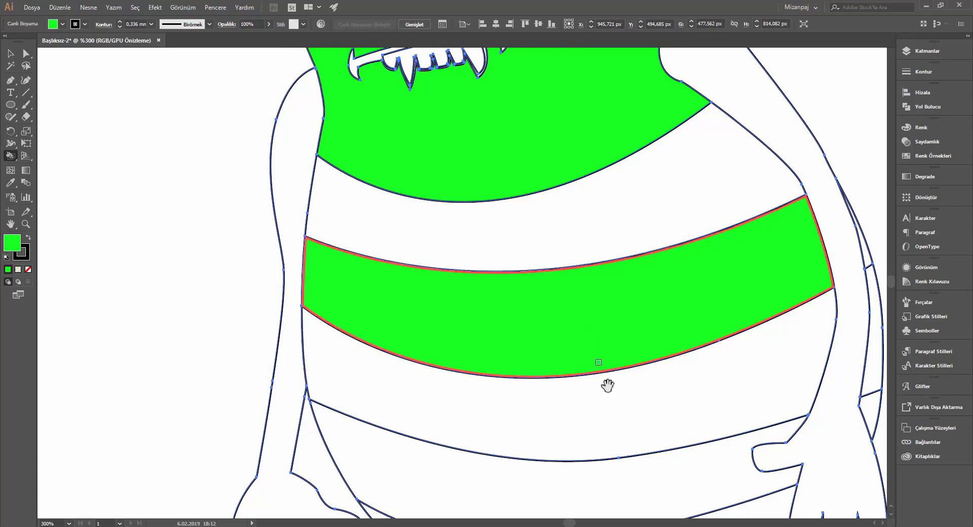
pyautogui.scroll(-4, 607, 304)
pyautogui.click(601, 355)
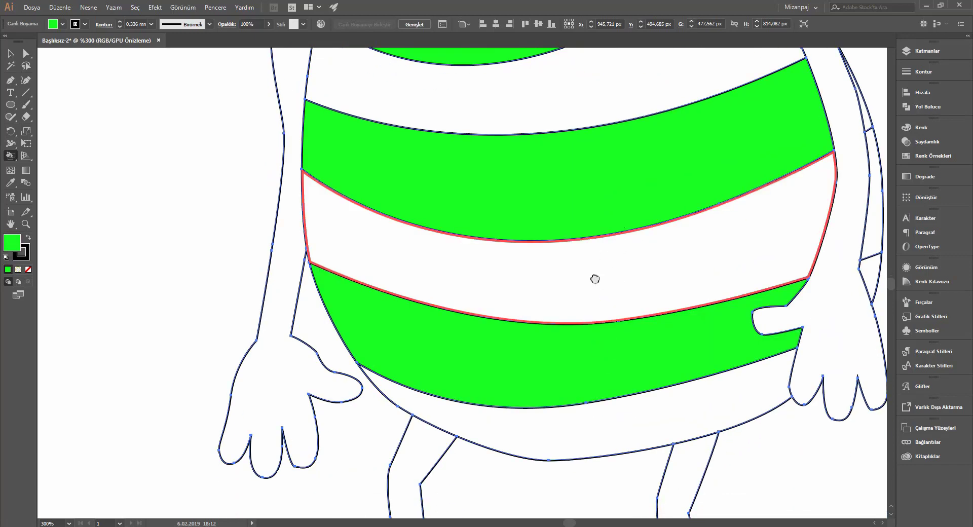
pyautogui.scroll(-2, 569, 397)
pyautogui.scroll(-3, 560, 290)
pyautogui.scroll(-2, 561, 297)
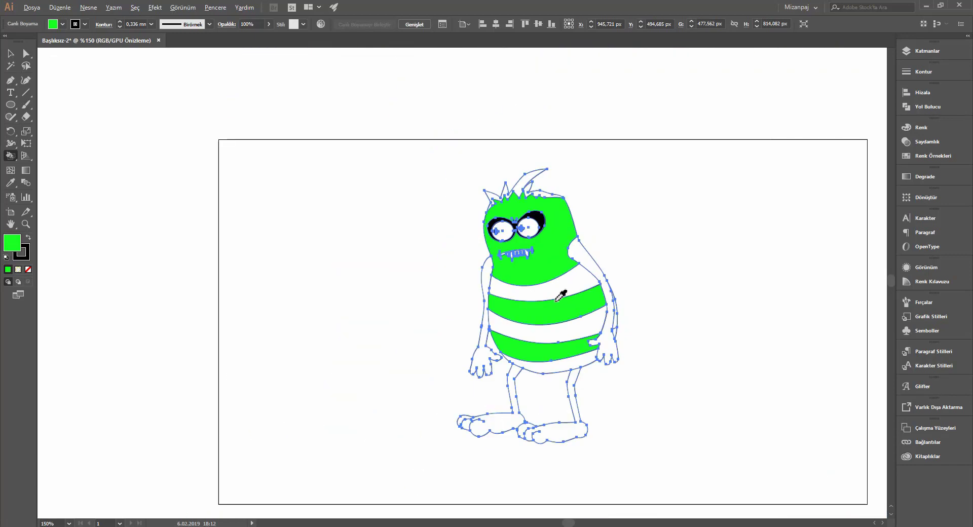
pyautogui.scroll(3, 563, 351)
pyautogui.scroll(2, 658, 185)
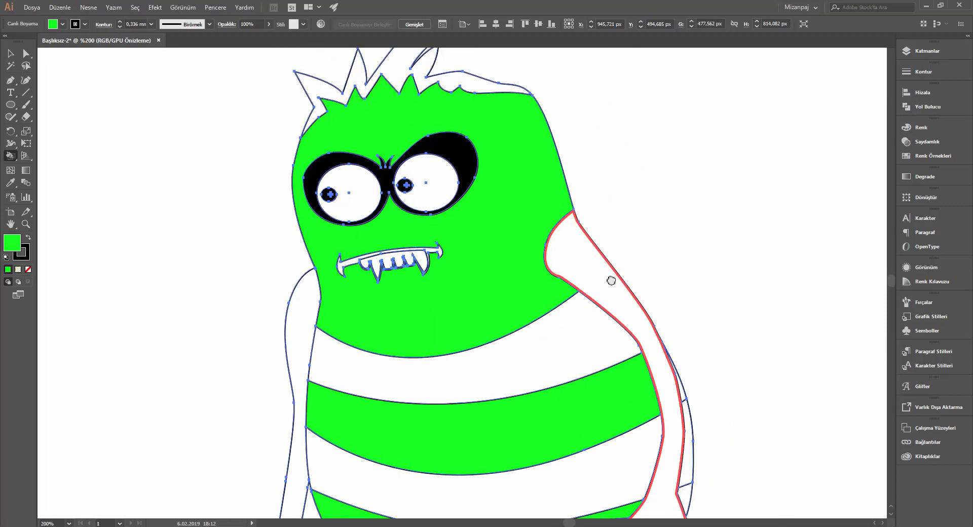
# Step: Set the fill to dark green 00AA08 and paint the hair, both arms and the band below the head
pyautogui.click(922, 130)
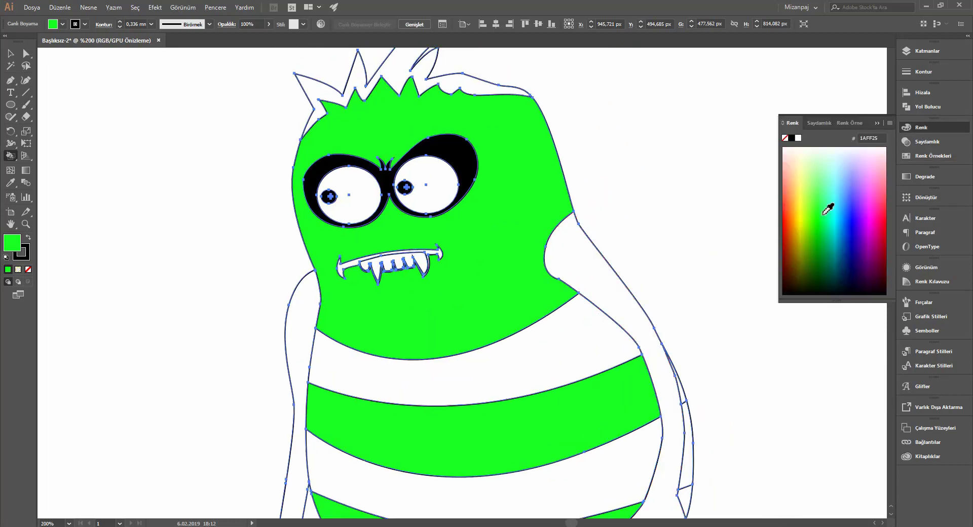
pyautogui.click(818, 245)
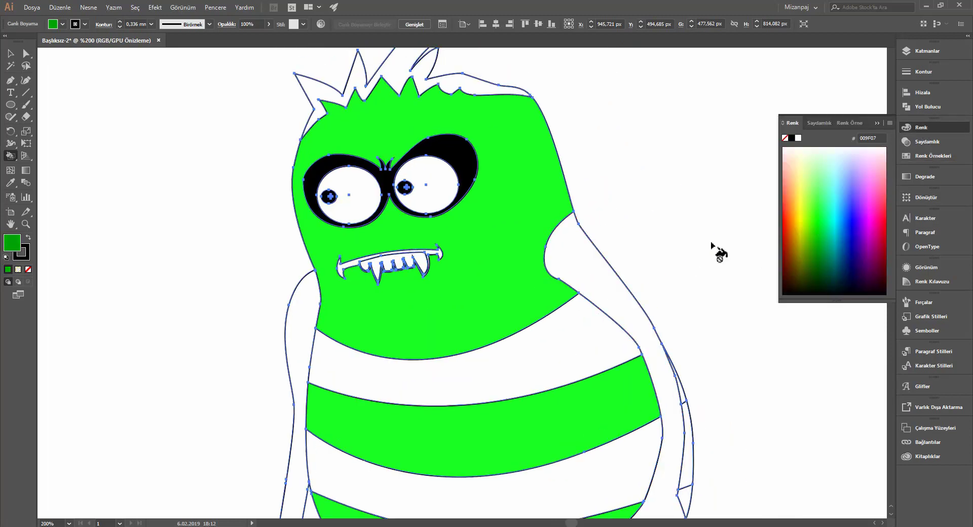
pyautogui.click(471, 90)
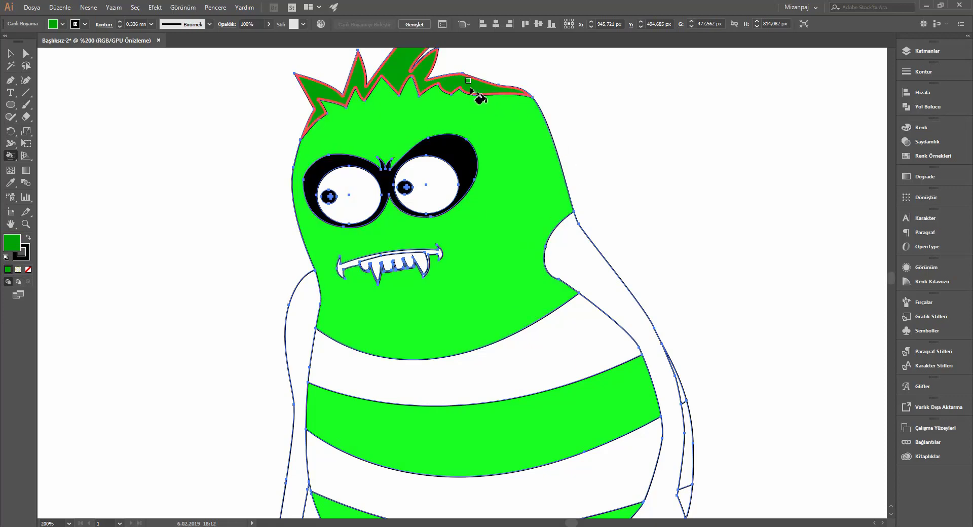
pyautogui.click(583, 265)
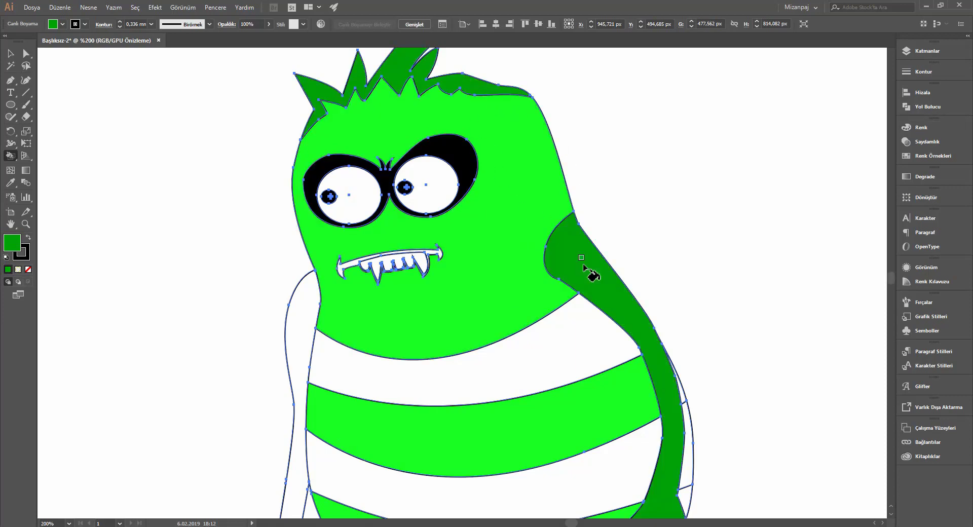
pyautogui.click(575, 337)
pyautogui.click(315, 315)
# Step: Paint the next belly band, the shorts area and both legs and feet dark green
pyautogui.scroll(-5, 404, 363)
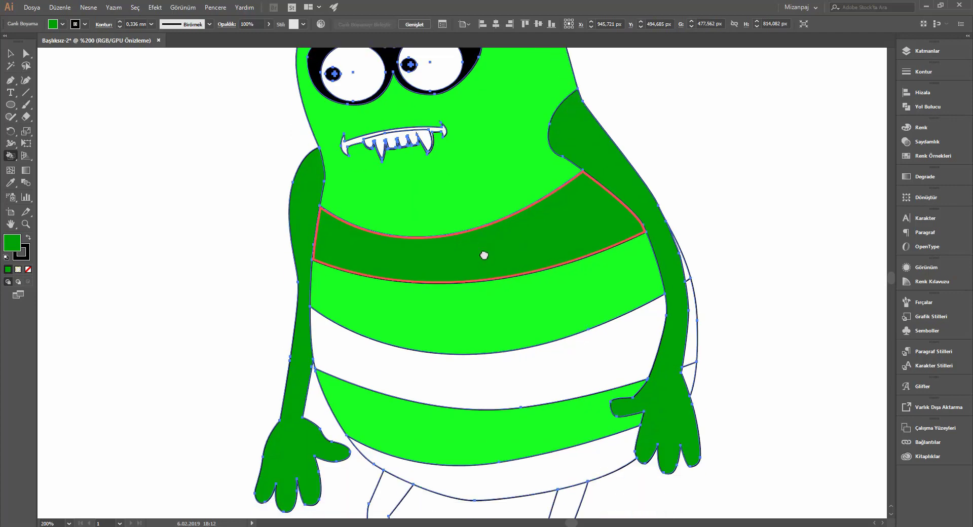
pyautogui.scroll(-1, 483, 256)
pyautogui.click(516, 357)
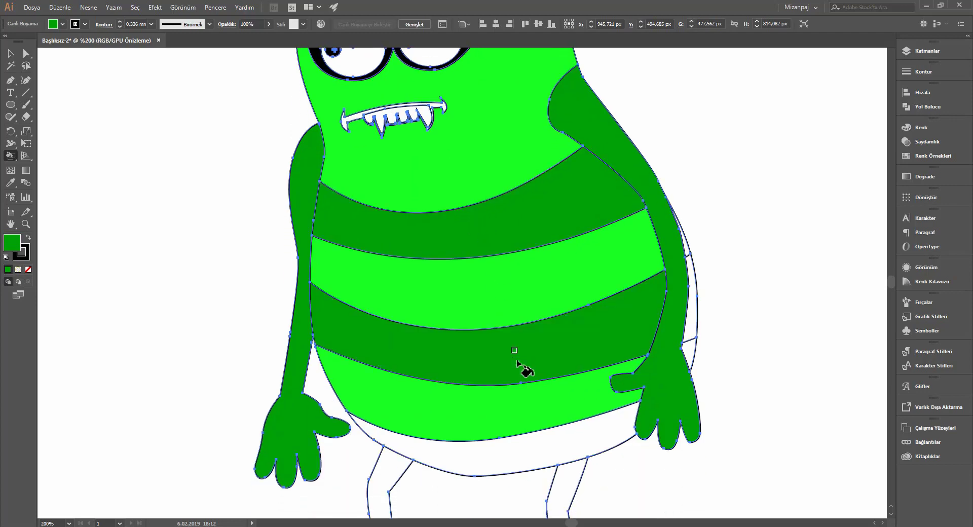
pyautogui.click(532, 452)
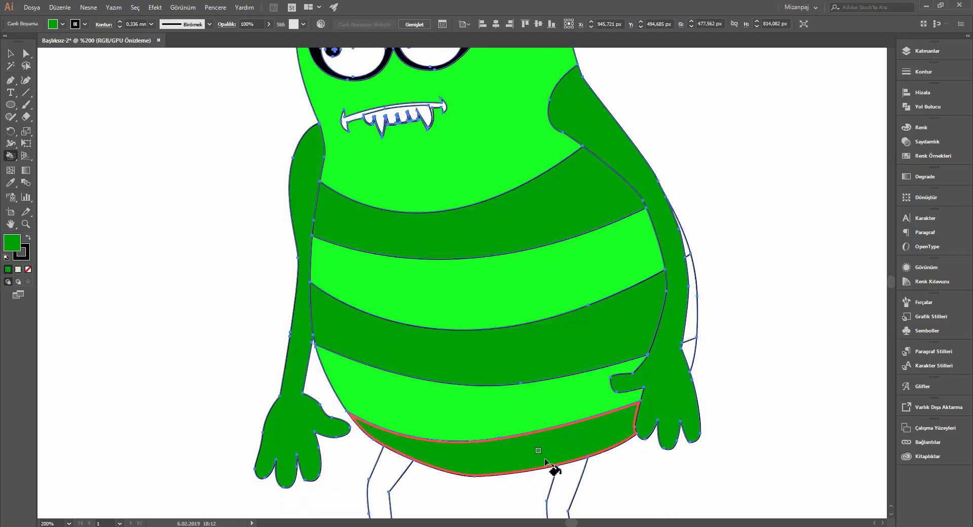
pyautogui.scroll(-3, 557, 380)
pyautogui.scroll(-3, 602, 276)
pyautogui.click(600, 300)
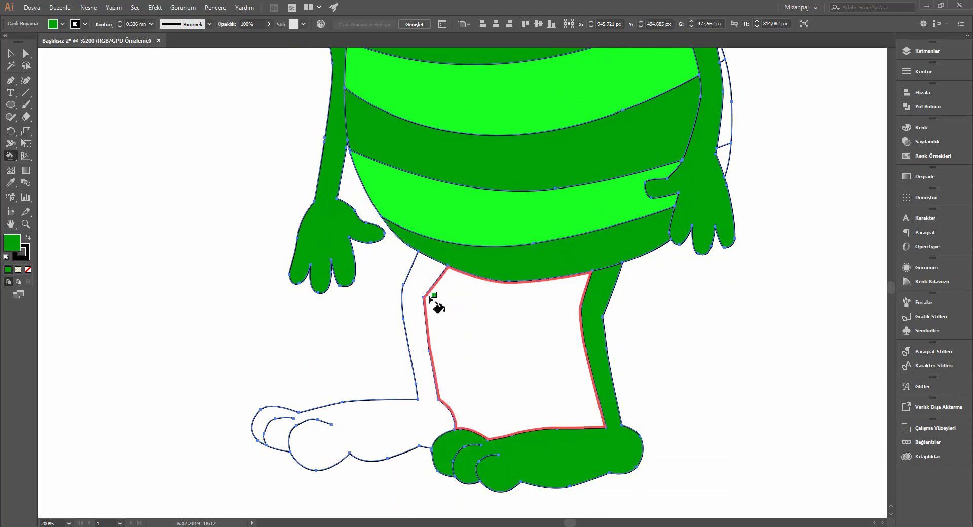
pyautogui.click(424, 287)
pyautogui.scroll(-2, 518, 287)
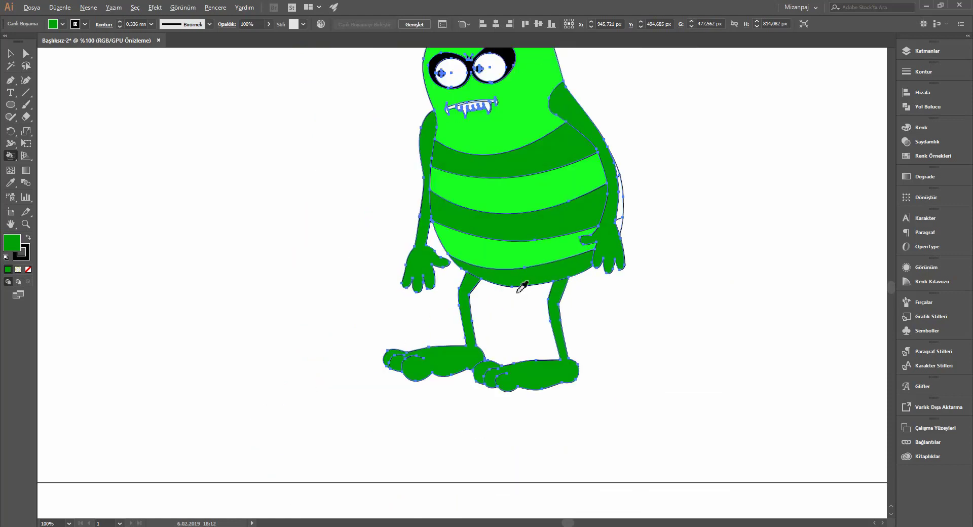
pyautogui.scroll(-2, 543, 217)
pyautogui.scroll(1, 536, 121)
pyautogui.scroll(2, 468, 135)
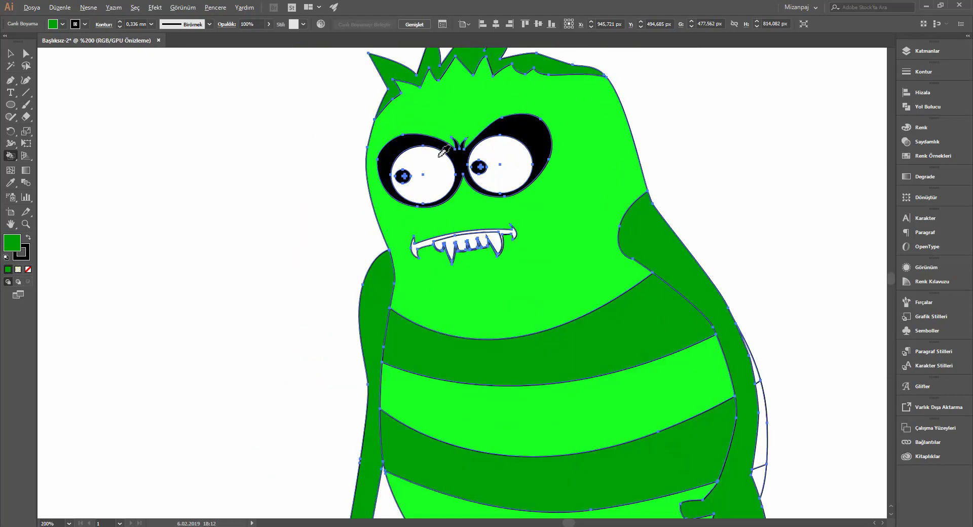
pyautogui.scroll(1, 448, 191)
pyautogui.scroll(1, 449, 208)
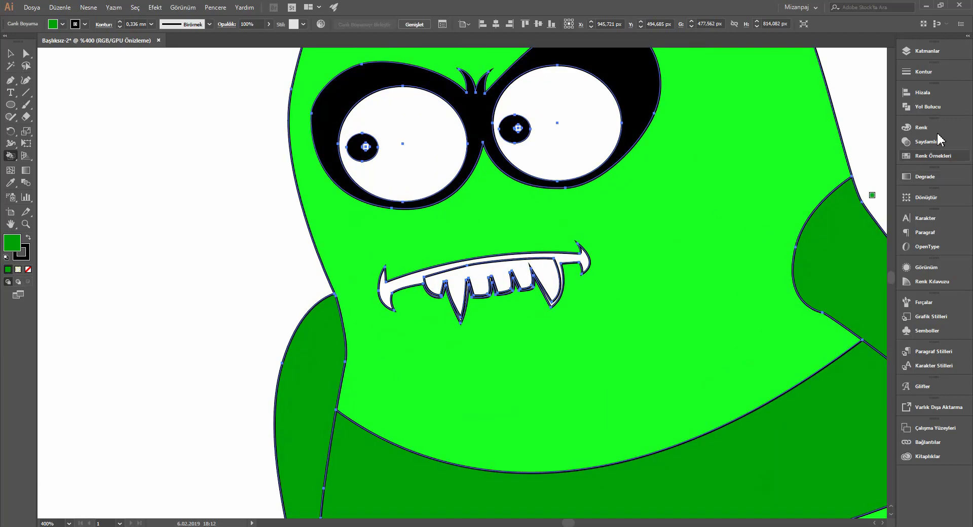
# Step: Paint the mouth's gum band with a very dark green fill (005500)
pyautogui.click(921, 128)
pyautogui.click(819, 260)
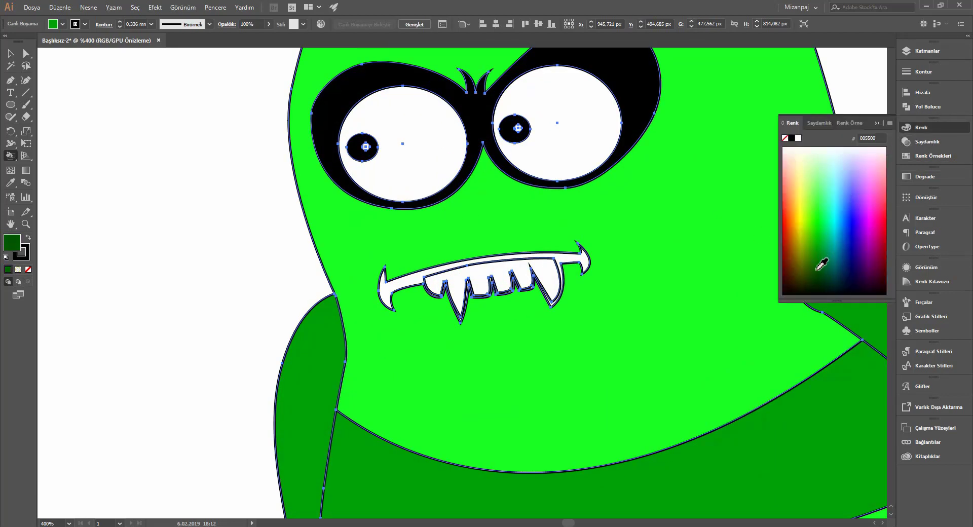
pyautogui.click(440, 271)
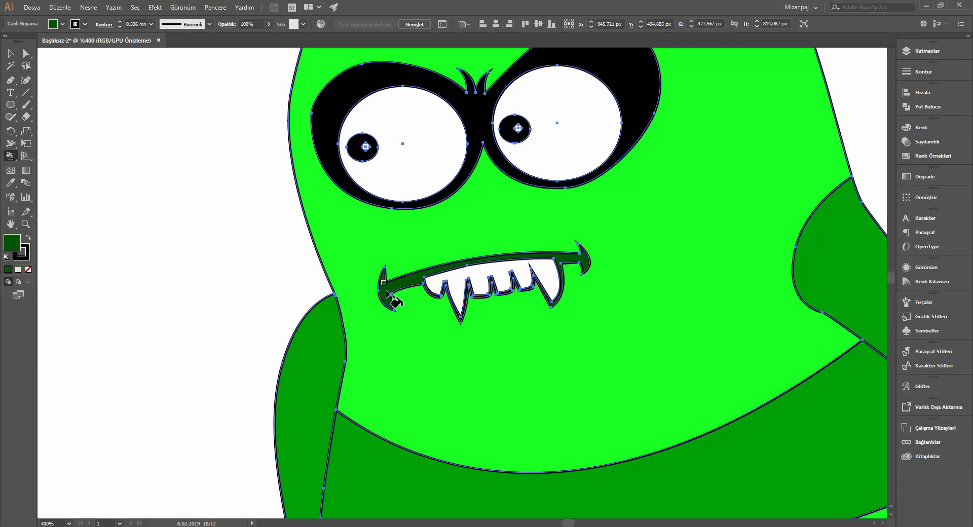
pyautogui.scroll(-2, 611, 253)
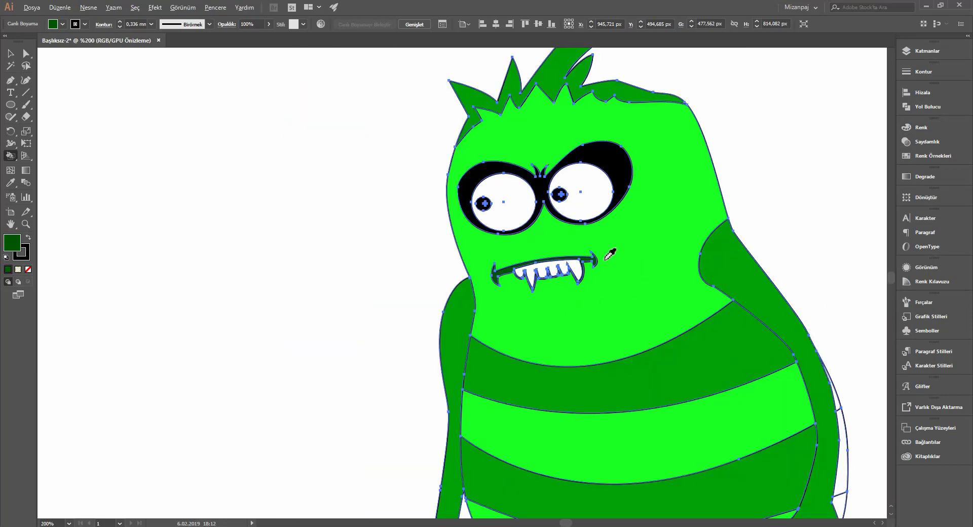
pyautogui.scroll(-2, 628, 203)
pyautogui.scroll(2, 630, 218)
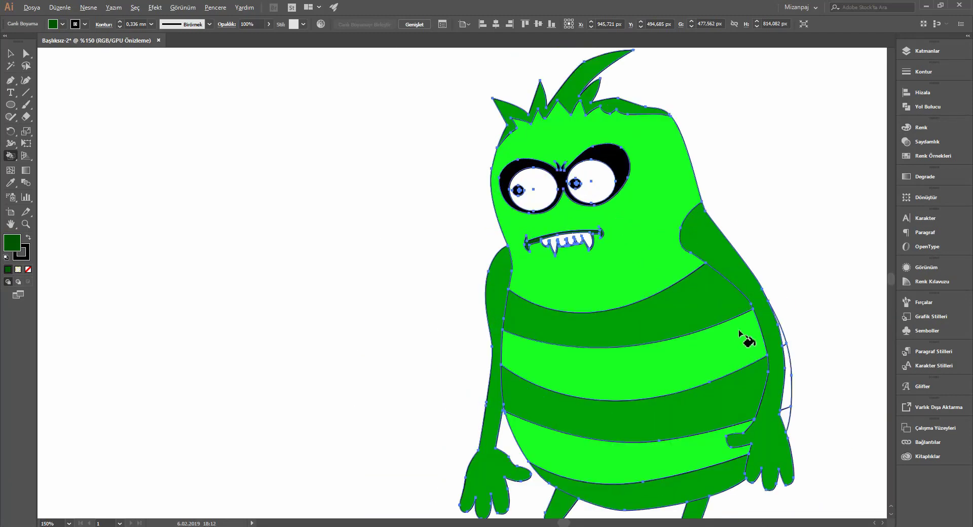
# Step: Fill the white slivers beside the right arm with sampled dark and bright greens
pyautogui.moveTo(693, 305); pyautogui.dragTo(499, 206)
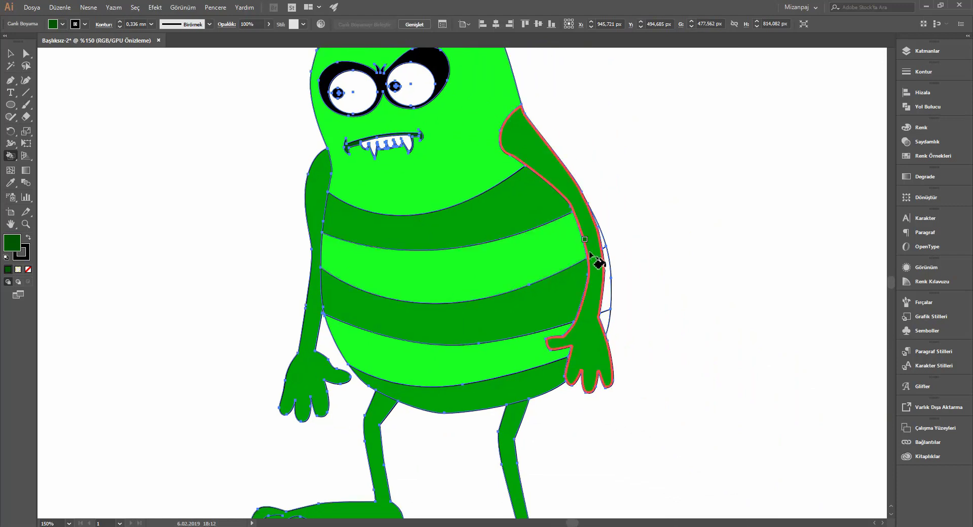
pyautogui.press('alt')
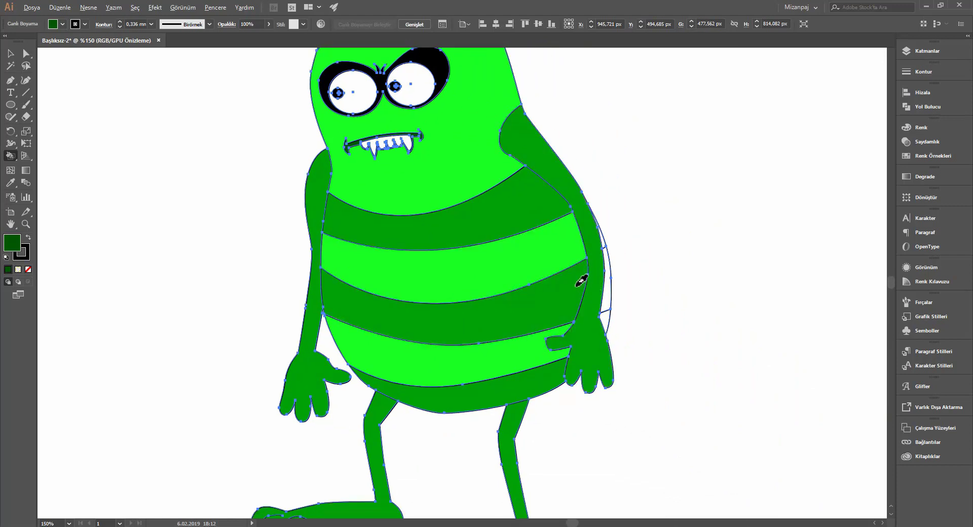
pyautogui.keyDown('alt'); pyautogui.click(578, 285); pyautogui.keyUp('alt')
pyautogui.click(607, 296)
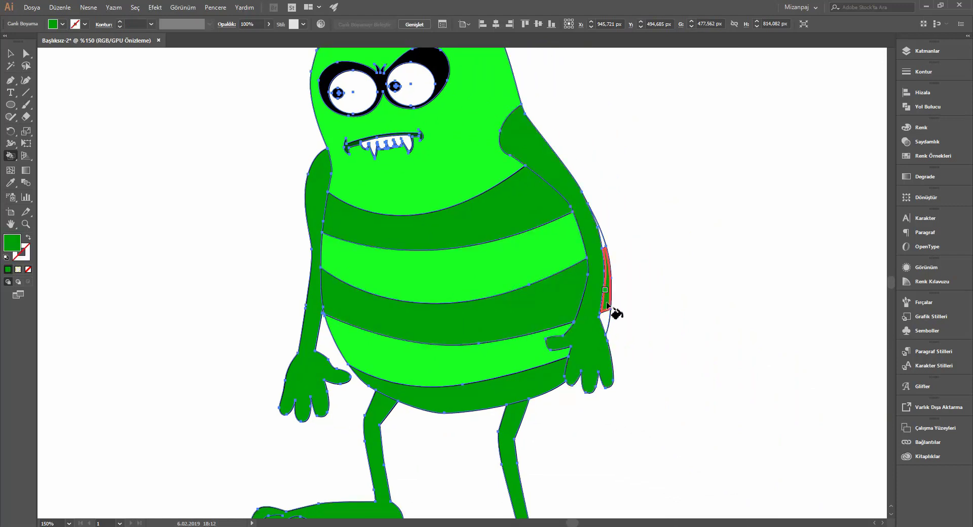
pyautogui.keyDown('alt'); pyautogui.click(543, 340); pyautogui.keyUp('alt')
pyautogui.click(607, 324)
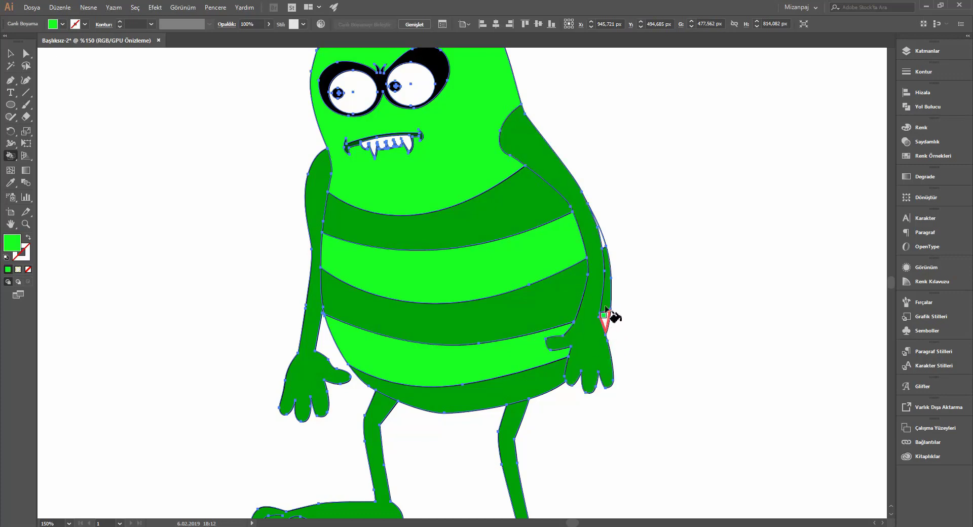
pyautogui.scroll(5, 606, 223)
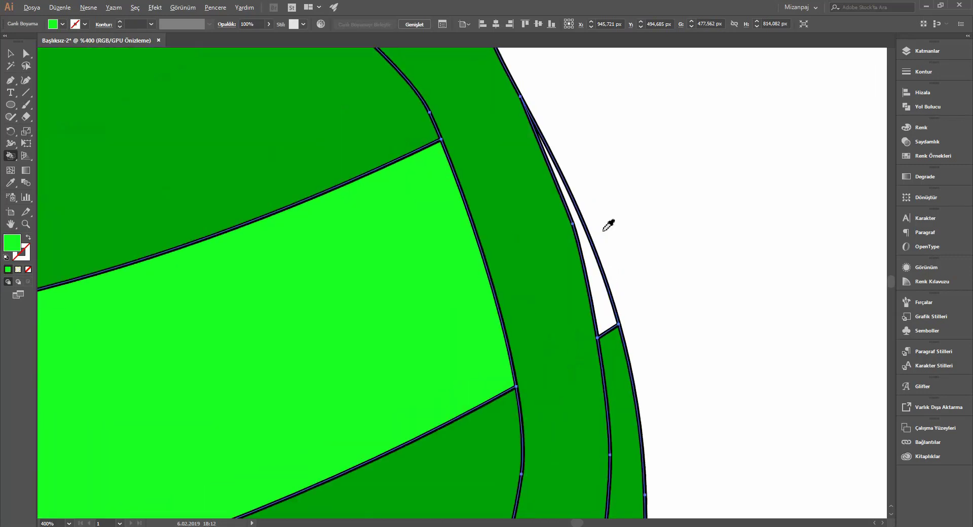
pyautogui.click(604, 304)
pyautogui.scroll(-4, 610, 224)
pyautogui.scroll(-3, 611, 220)
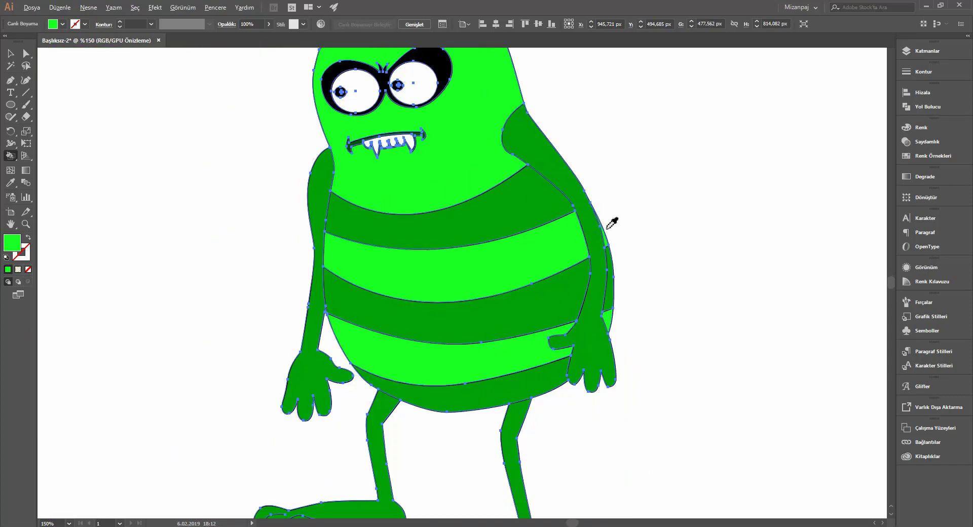
# Step: Select the whole Live Paint monster group and expand it into ordinary filled shapes
pyautogui.press('v')
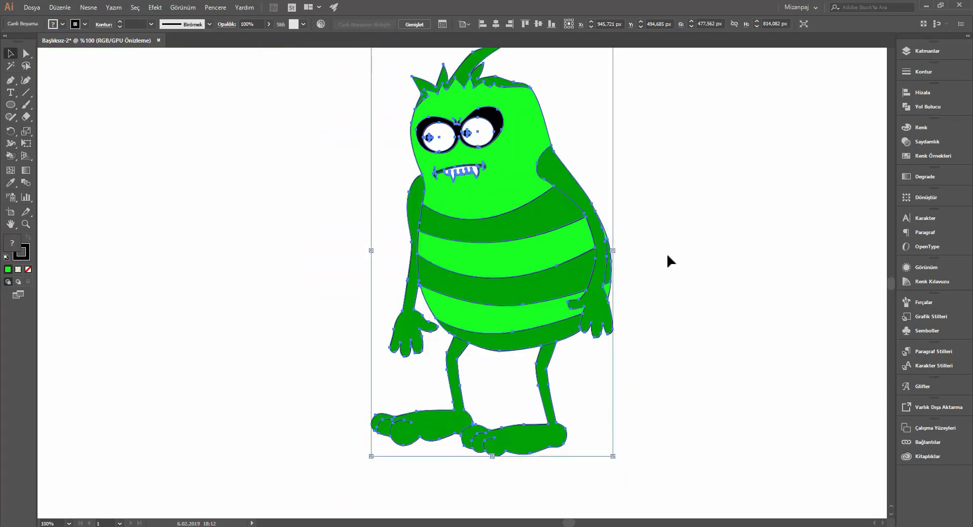
pyautogui.click(667, 253)
pyautogui.moveTo(654, 214)
pyautogui.mouseDown()
pyautogui.moveTo(646, 246)
pyautogui.moveTo(632, 227)
pyautogui.mouseUp()
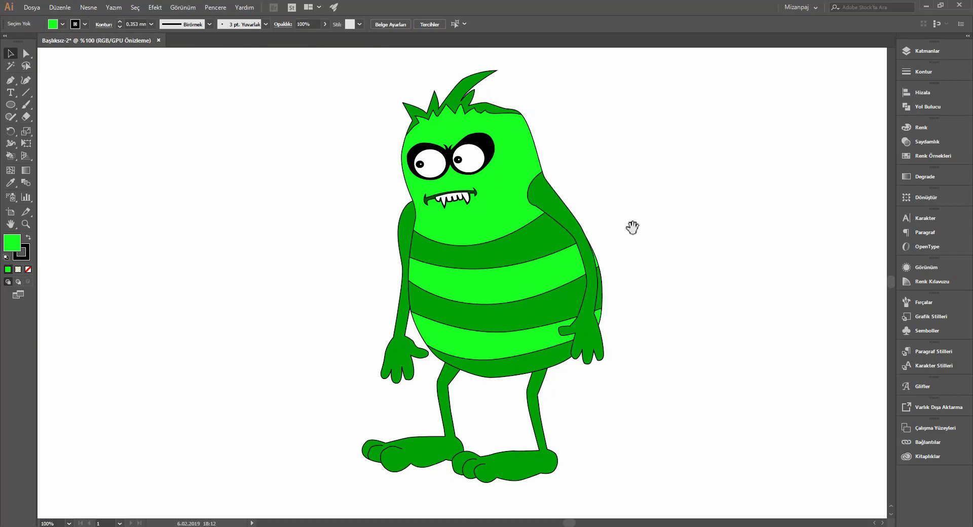
pyautogui.click(496, 212)
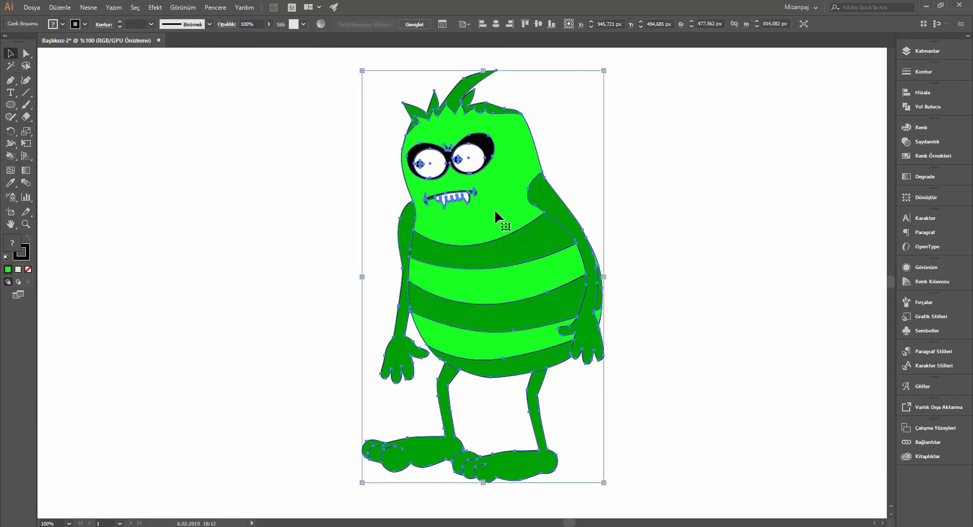
pyautogui.click(414, 25)
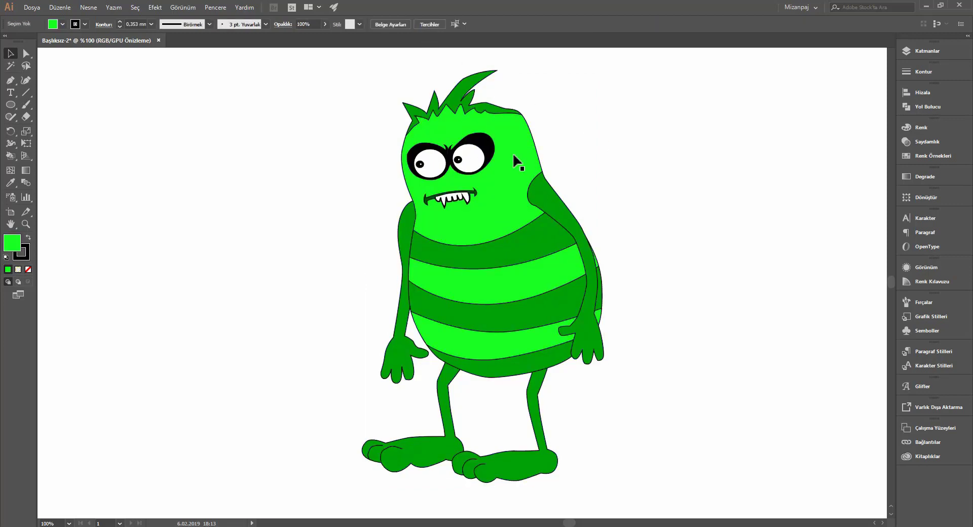
pyautogui.keyDown('alt'); pyautogui.scroll(2, 503, 127); pyautogui.keyUp('alt')
# Step: Set the stroke of the hairline path between hair and head to None
pyautogui.keyDown('alt'); pyautogui.scroll(3, 504, 127); pyautogui.keyUp('alt')
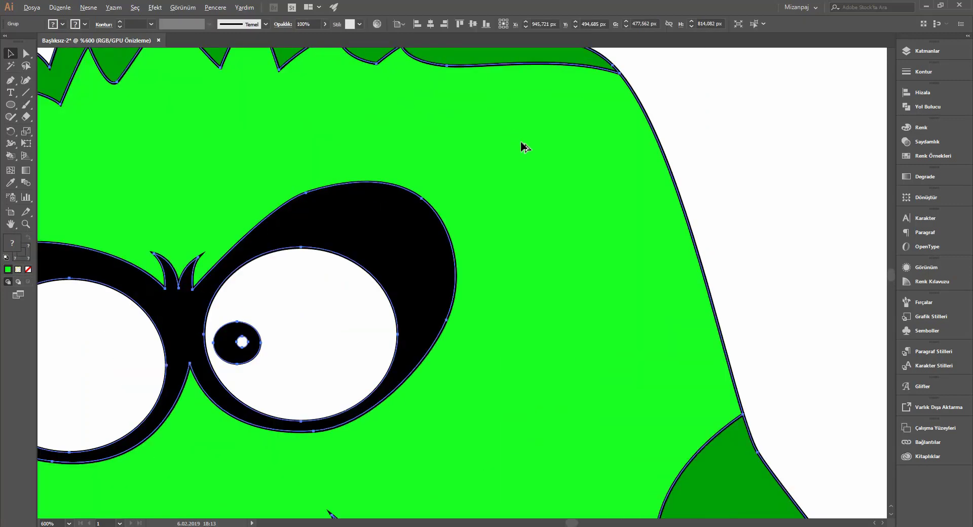
pyautogui.moveTo(705, 131); pyautogui.dragTo(739, 268)
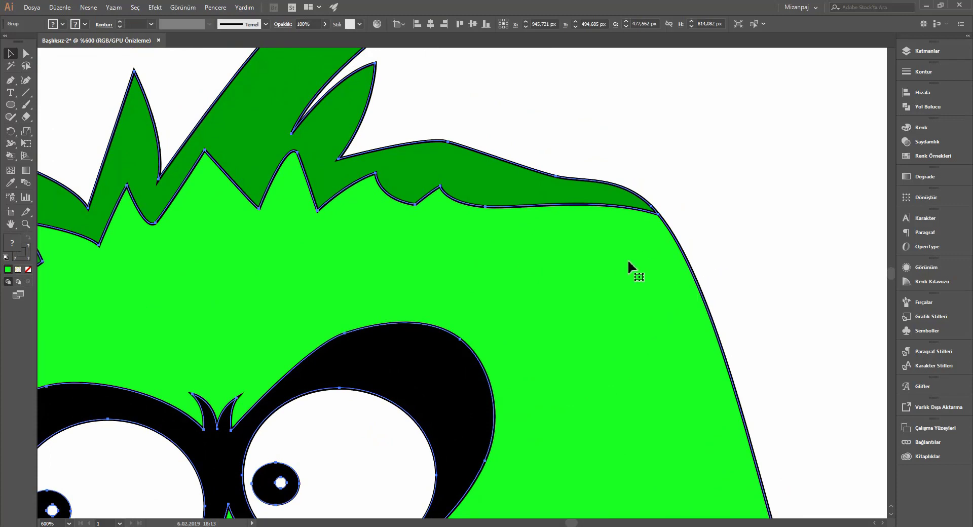
pyautogui.press('a')
pyautogui.click(708, 238)
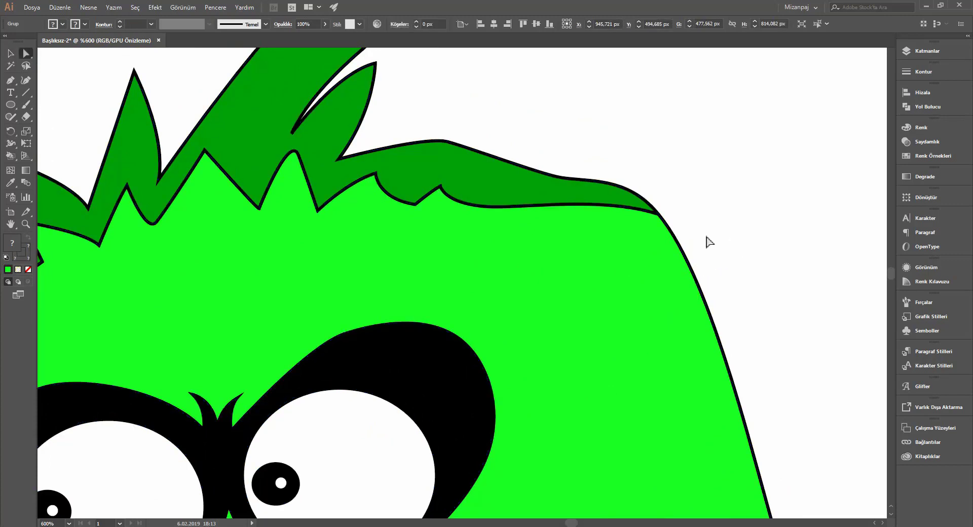
pyautogui.click(627, 208)
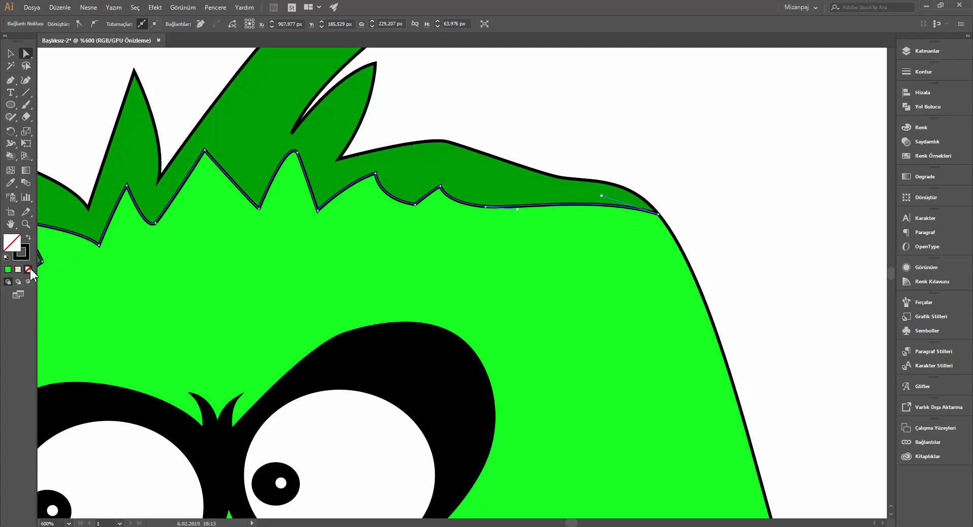
pyautogui.click(28, 269)
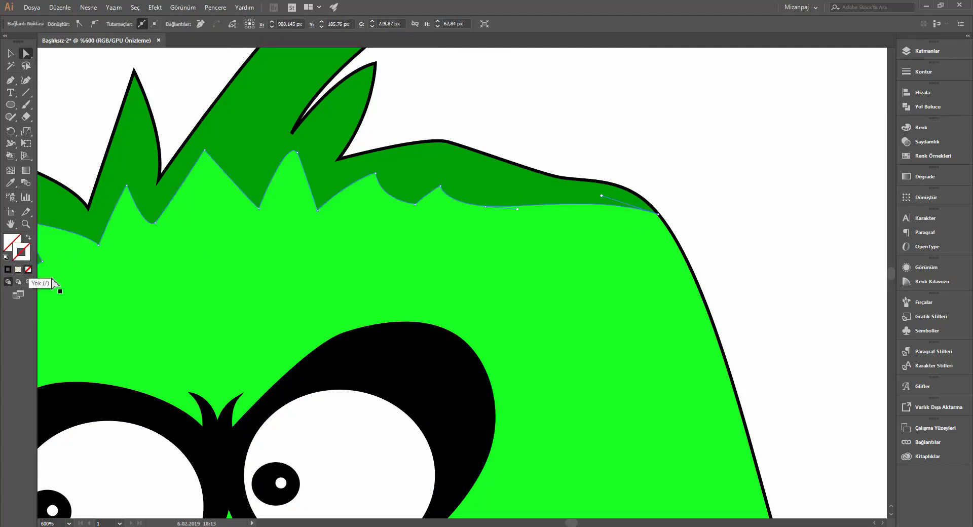
pyautogui.click(737, 283)
# Step: Zoom in on the monster's mouth
pyautogui.scroll(-2, 586, 327)
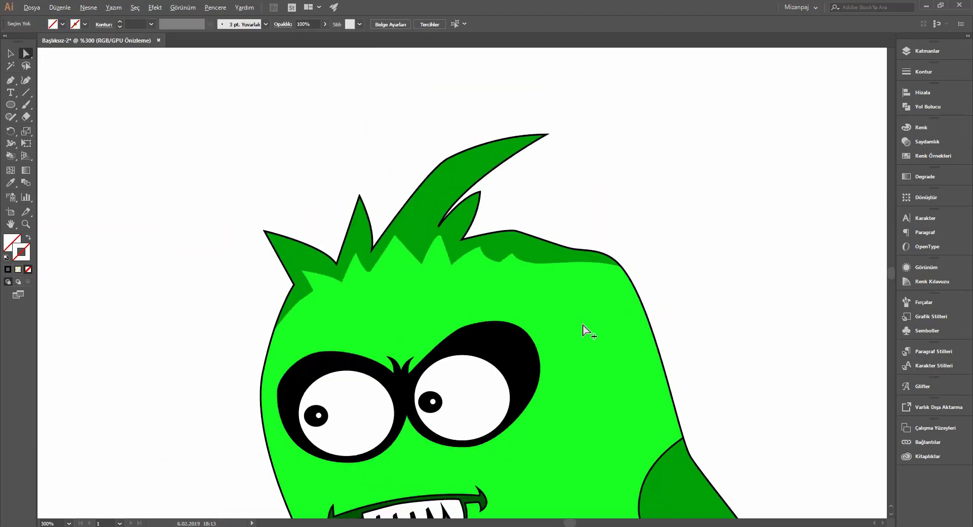
pyautogui.scroll(-4, 598, 414)
pyautogui.scroll(-3, 597, 261)
pyautogui.scroll(-2, 597, 317)
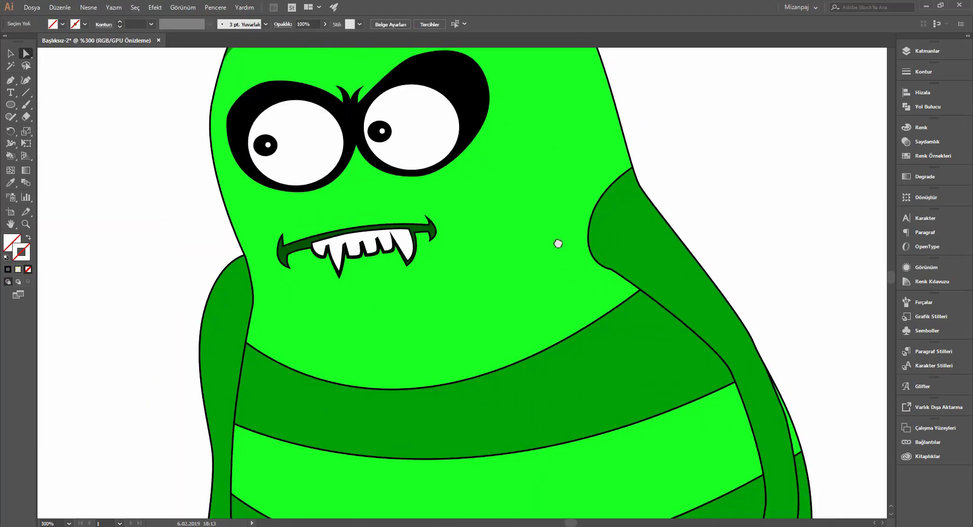
pyautogui.scroll(-1, 560, 242)
pyautogui.scroll(-2, 583, 309)
pyautogui.scroll(-2, 590, 299)
pyautogui.scroll(-1, 597, 299)
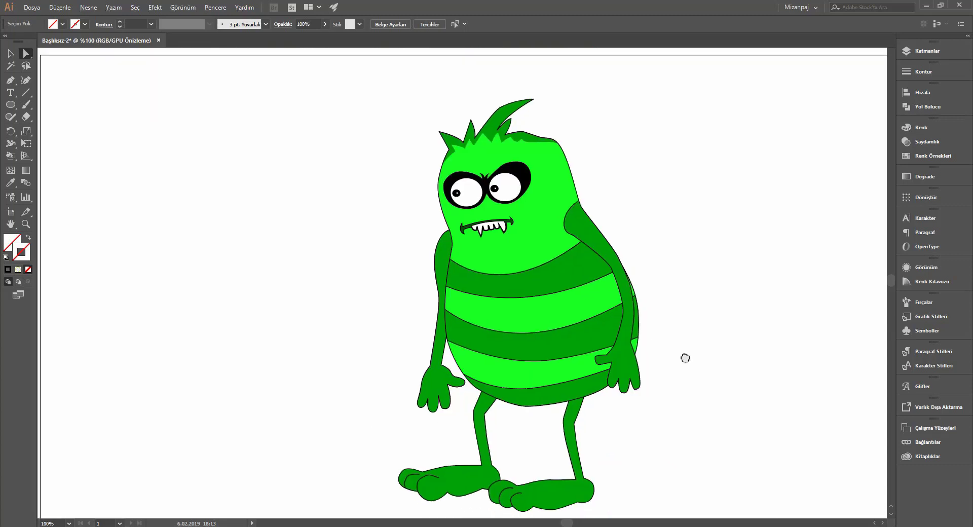
pyautogui.scroll(2, 511, 224)
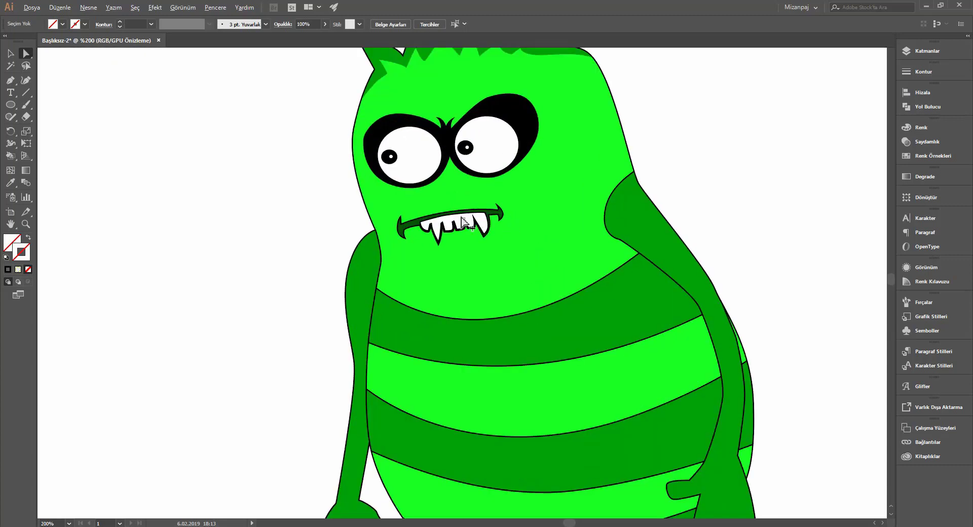
pyautogui.scroll(2, 461, 218)
pyautogui.scroll(2, 461, 219)
pyautogui.scroll(2, 485, 226)
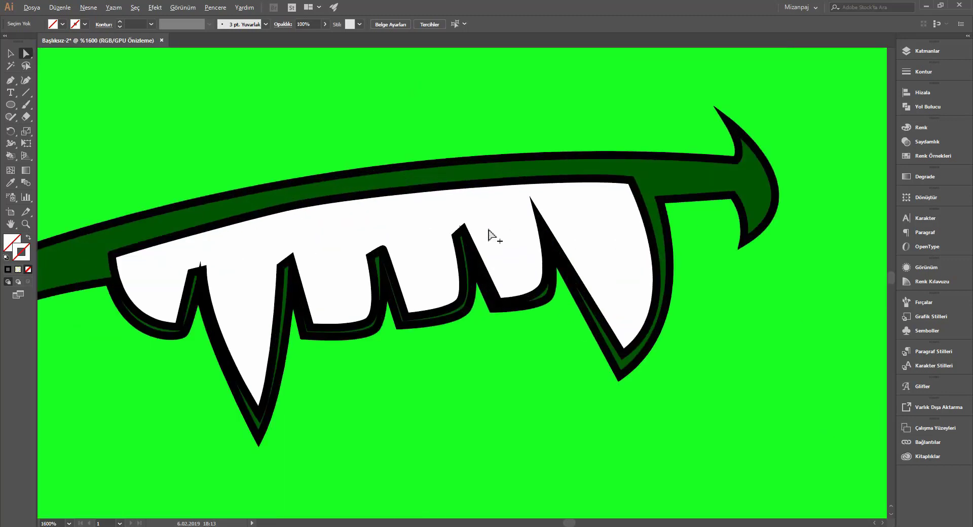
pyautogui.scroll(-1, 496, 231)
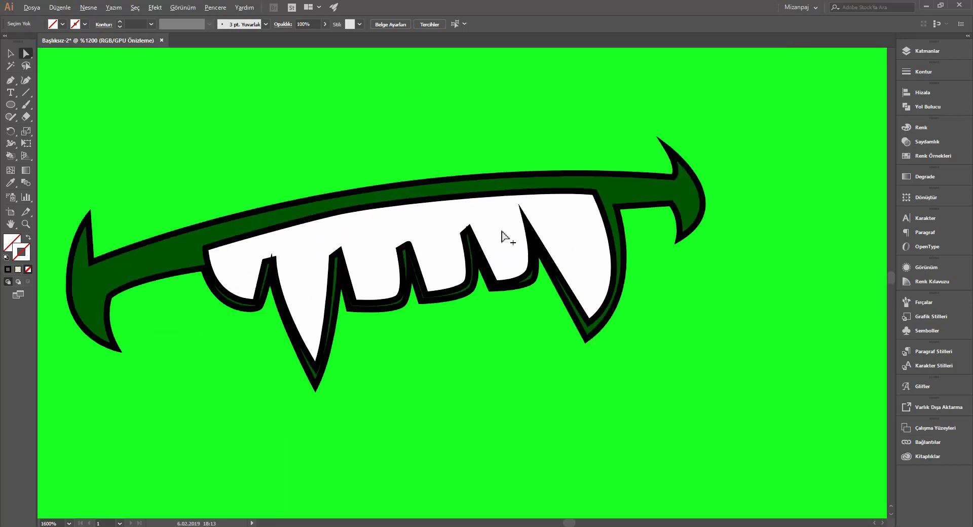
# Step: Set the white teeth path's stroke to None, leaving the fangs edged by dark green
pyautogui.click(478, 199)
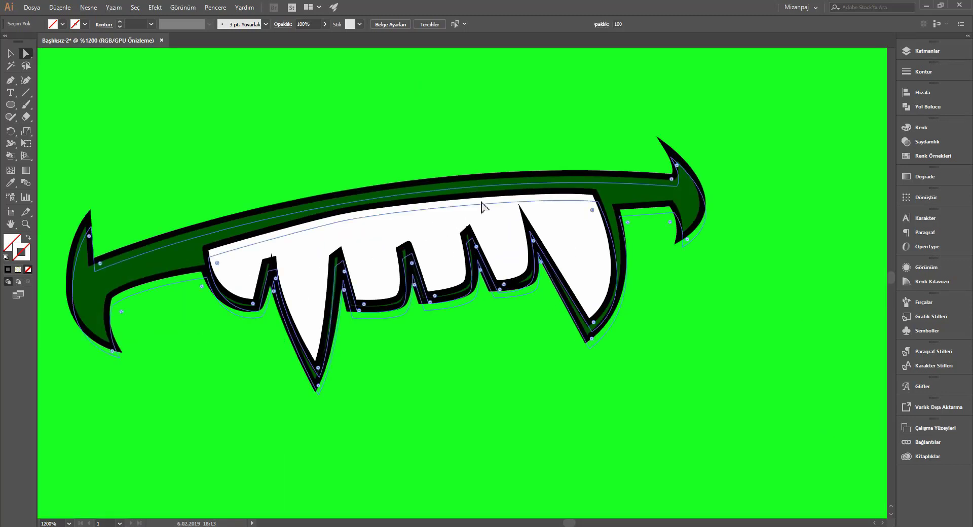
pyautogui.moveTo(481, 205); pyautogui.dragTo(486, 209)
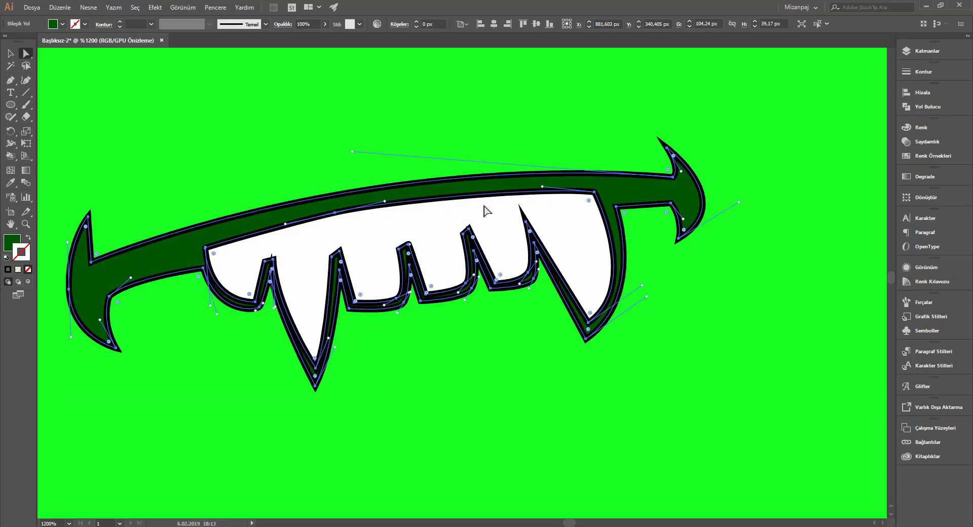
pyautogui.click(608, 223)
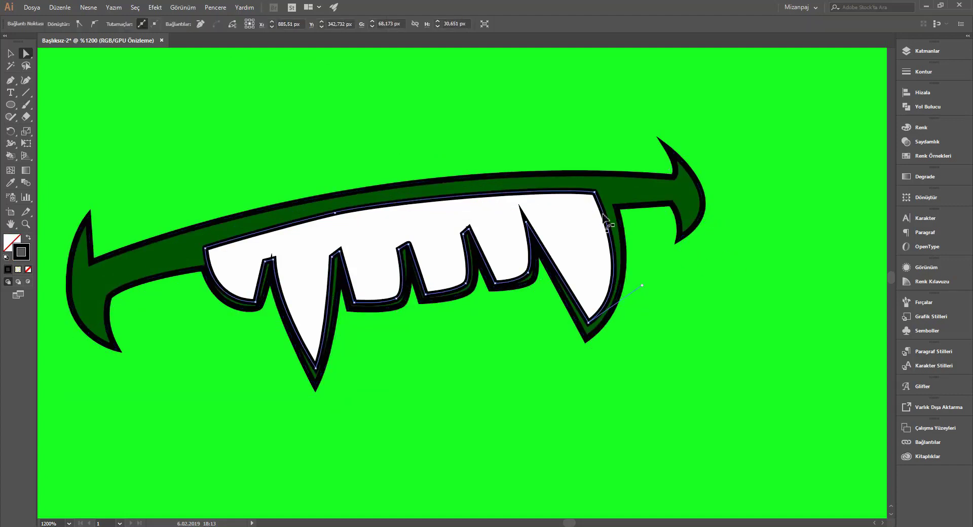
pyautogui.click(28, 269)
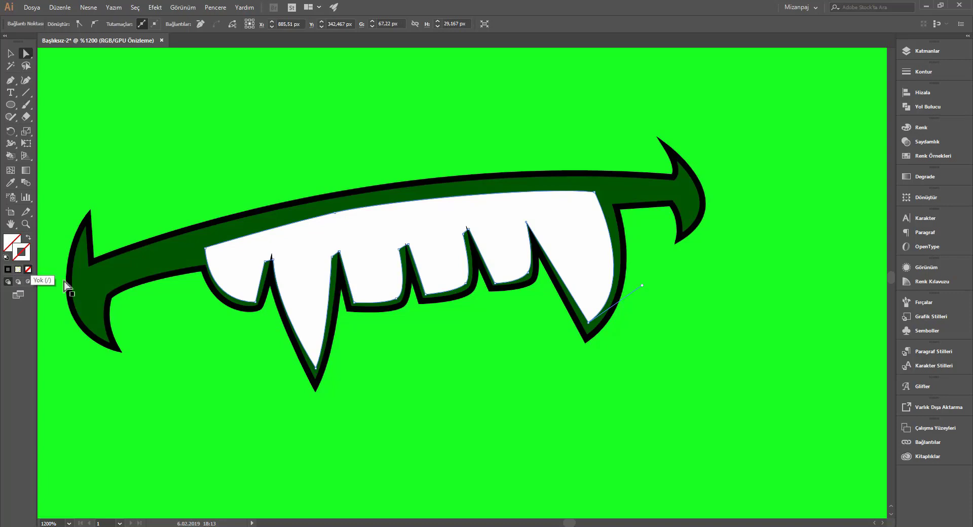
pyautogui.click(475, 371)
pyautogui.hscroll(2, 544, 370)
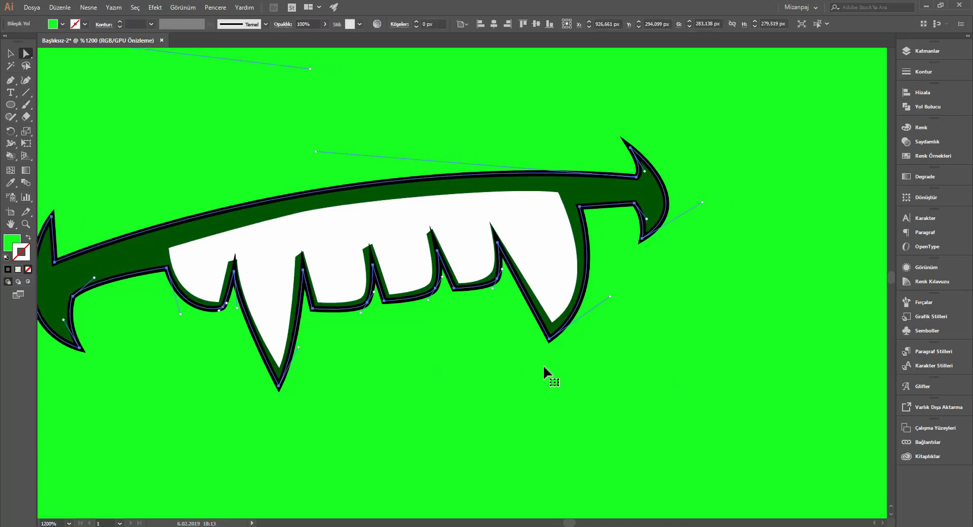
pyautogui.scroll(-4, 544, 367)
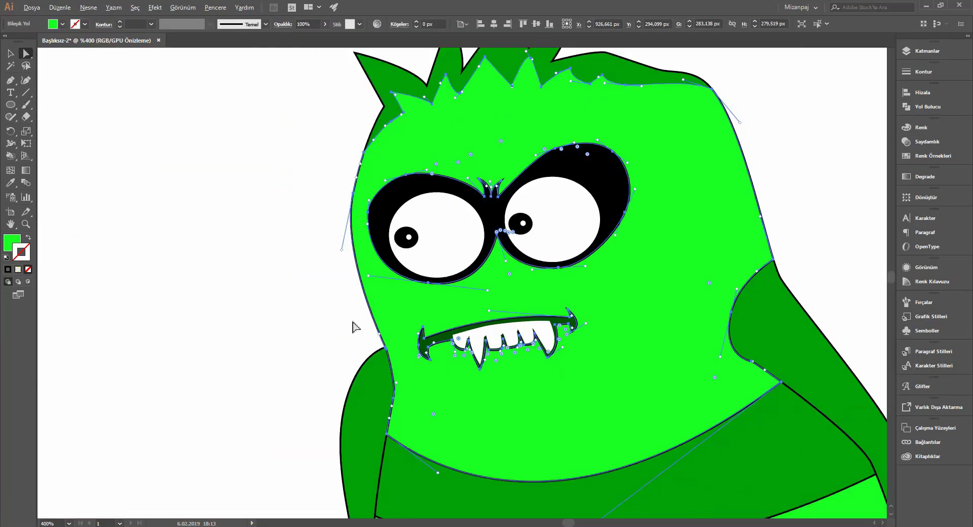
pyautogui.click(257, 294)
pyautogui.moveTo(564, 358); pyautogui.dragTo(539, 329)
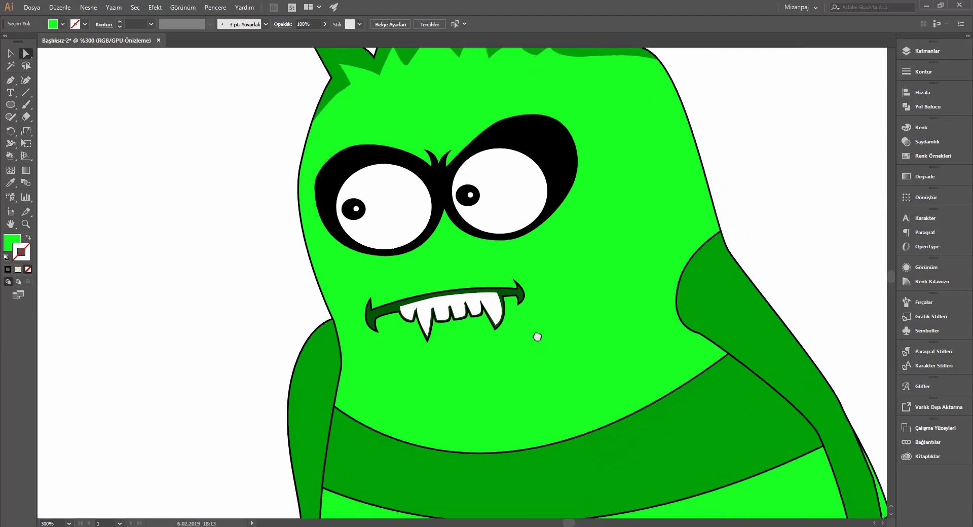
pyautogui.scroll(-1, 540, 328)
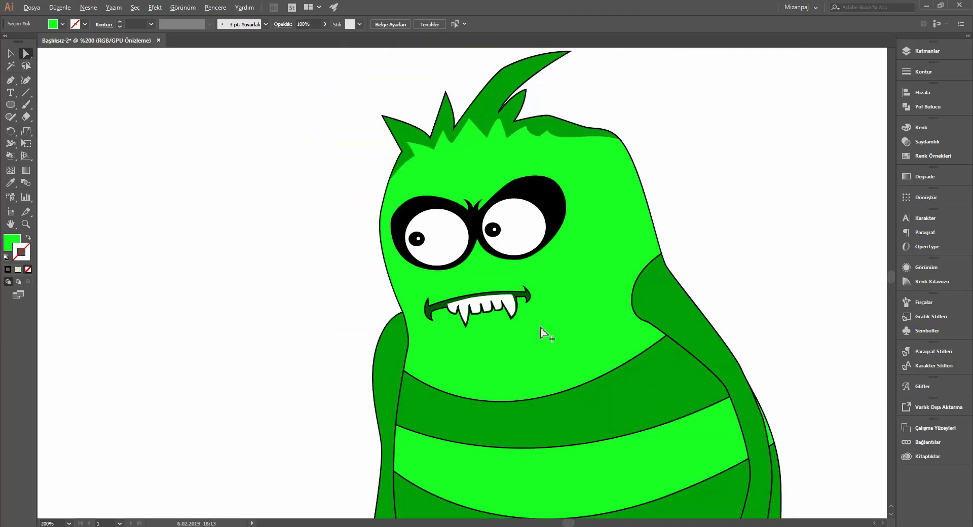
pyautogui.scroll(-1, 541, 328)
pyautogui.moveTo(666, 401)
pyautogui.mouseDown()
pyautogui.moveTo(634, 322)
pyautogui.moveTo(564, 308)
pyautogui.mouseUp()
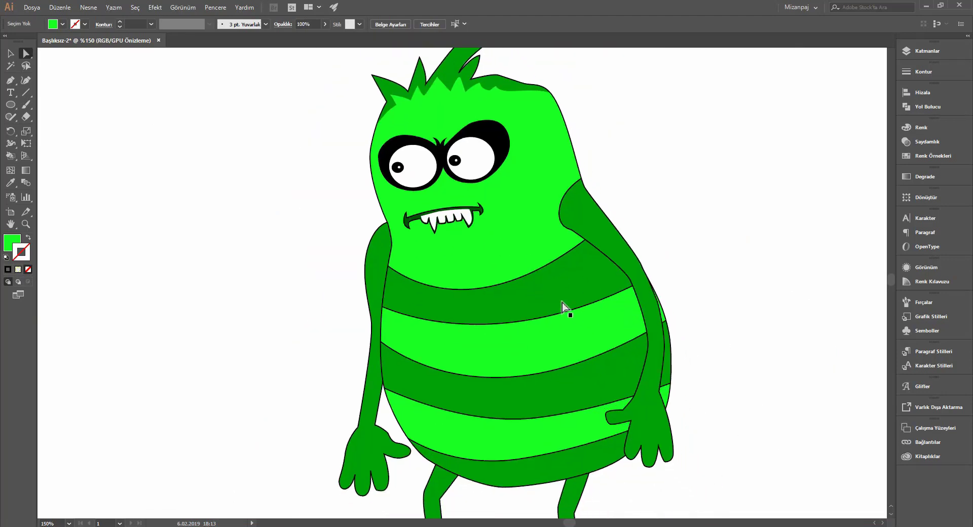
pyautogui.scroll(-1, 562, 304)
pyautogui.scroll(1, 561, 304)
pyautogui.scroll(-1, 561, 304)
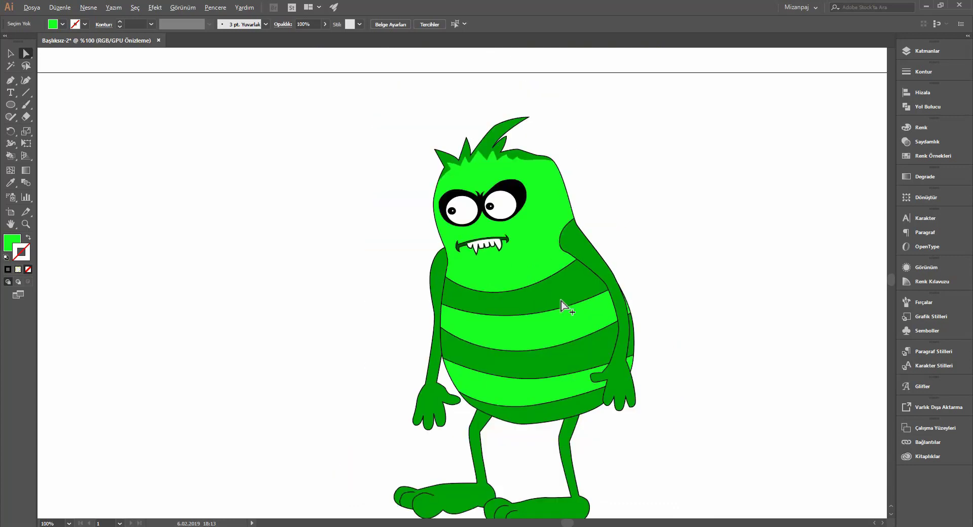
pyautogui.moveTo(692, 409)
pyautogui.mouseDown()
pyautogui.moveTo(662, 373)
pyautogui.moveTo(629, 379)
pyautogui.mouseUp()
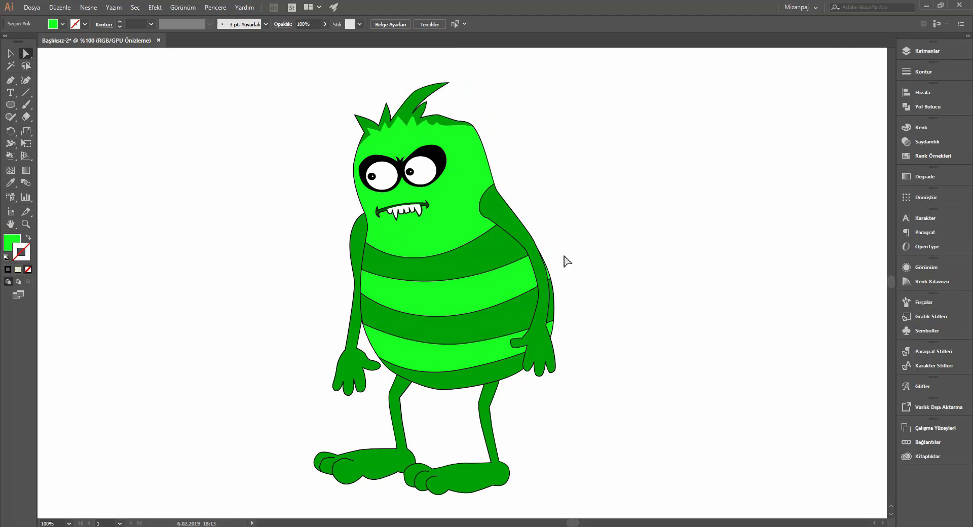
pyautogui.press('v')
pyautogui.moveTo(265, 156)
pyautogui.mouseDown()
pyautogui.moveTo(272, 191)
pyautogui.moveTo(317, 150)
pyautogui.moveTo(300, 153)
pyautogui.mouseUp()
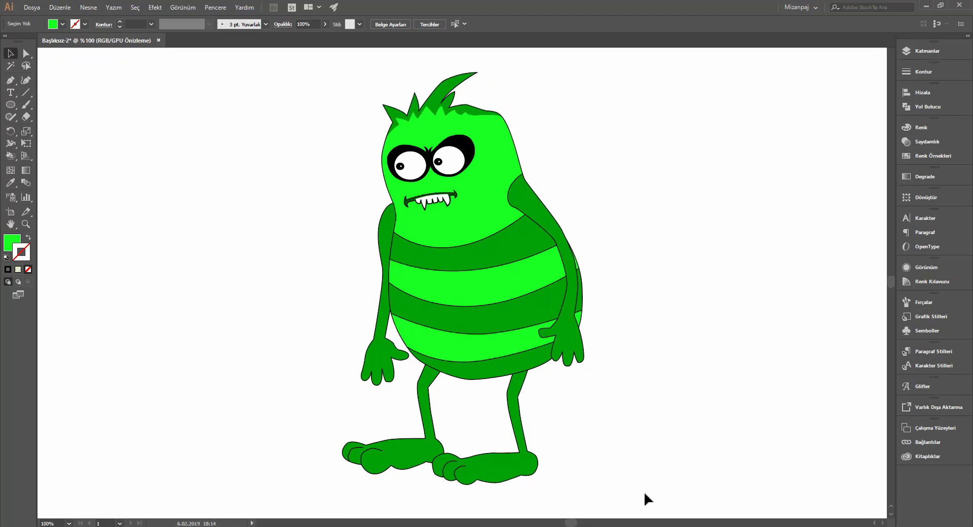